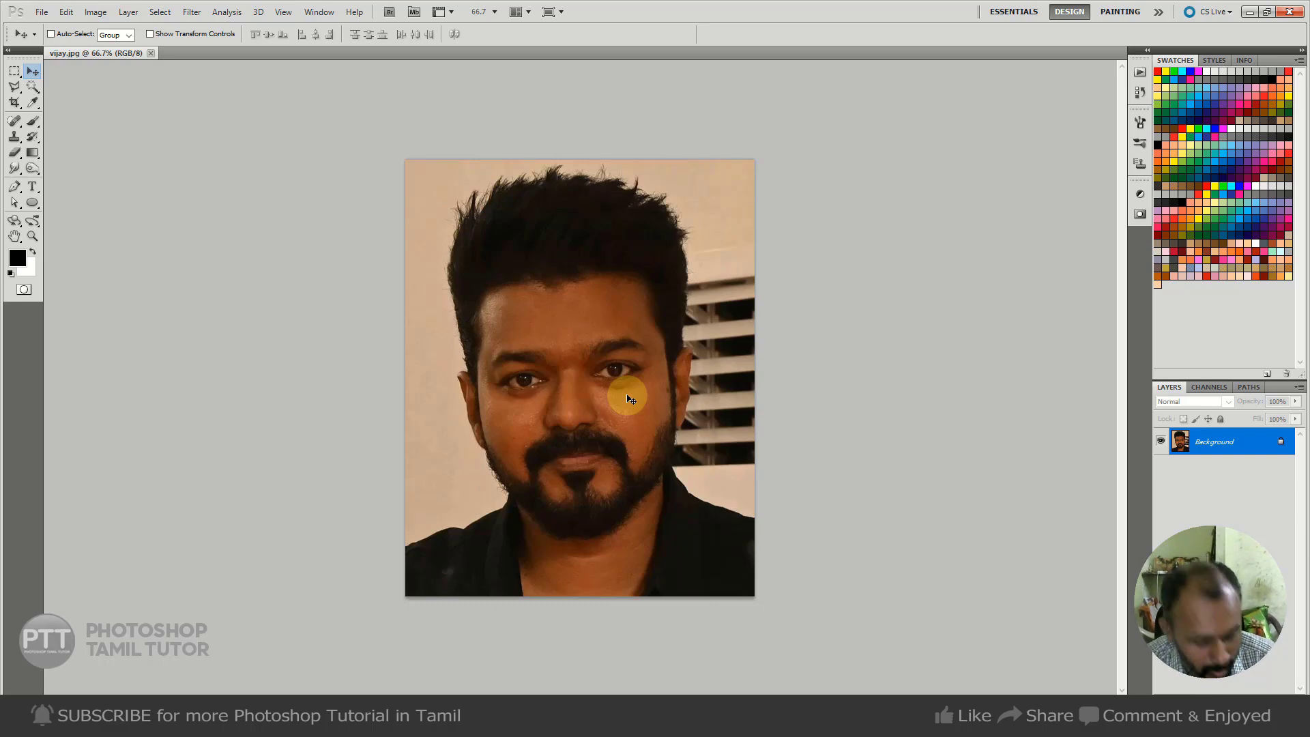
- Zoom in on the face and back out, then select the whole vijay.jpg portrait
{"action": "key", "text": "z"}
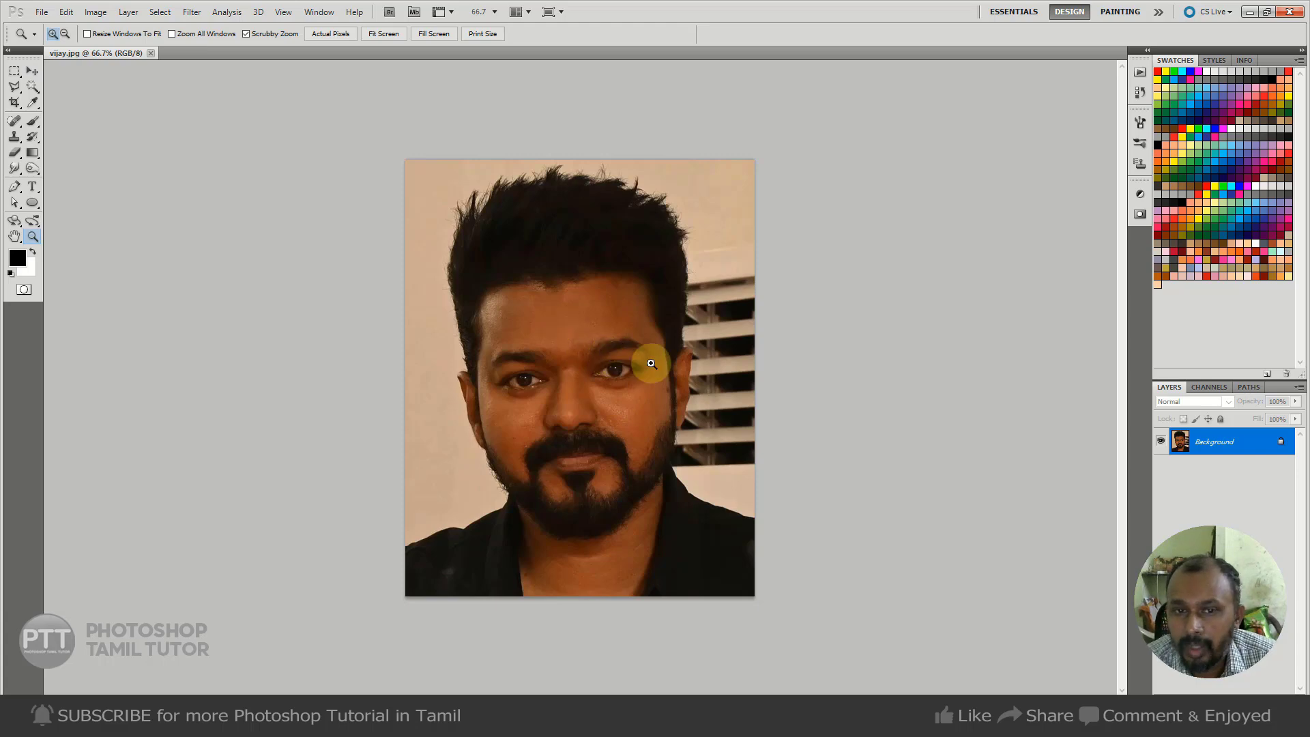
{"action": "left_click_drag", "start_coordinate": [591, 395], "coordinate": [623, 410]}
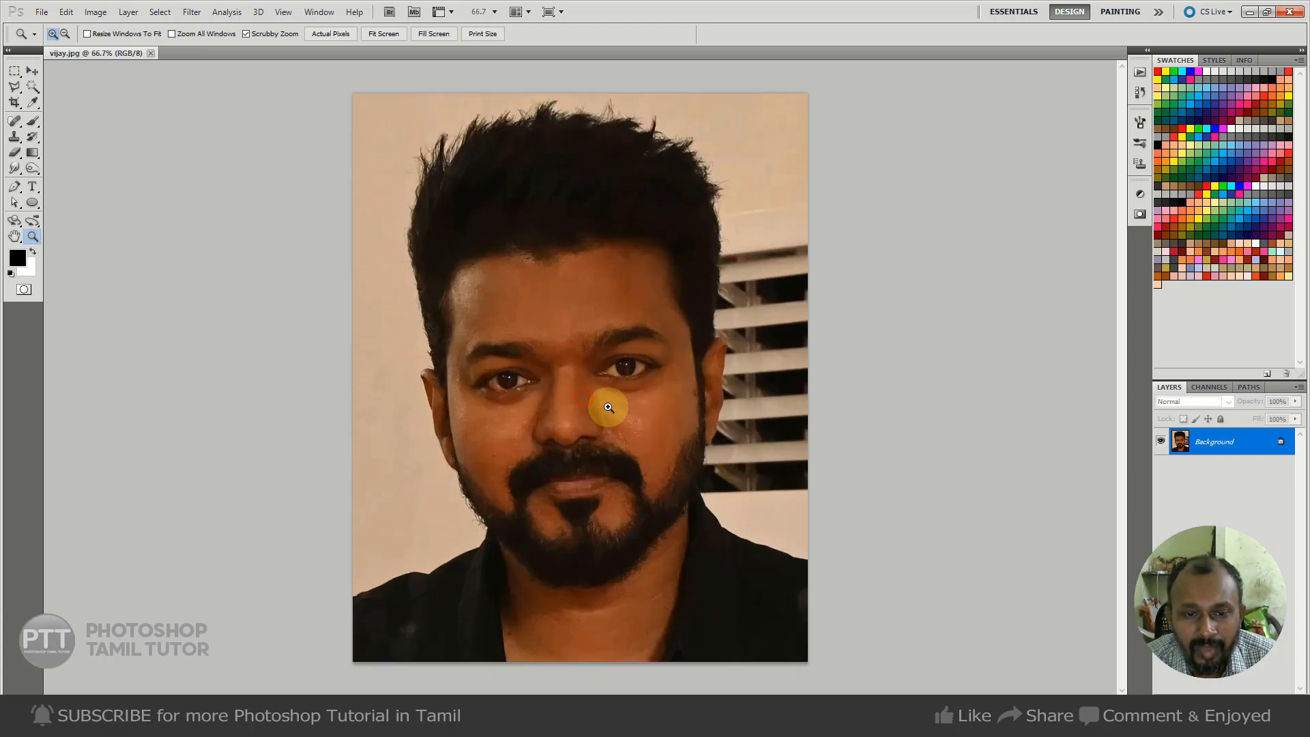
{"action": "left_click_drag", "start_coordinate": [769, 505], "coordinate": [731, 491]}
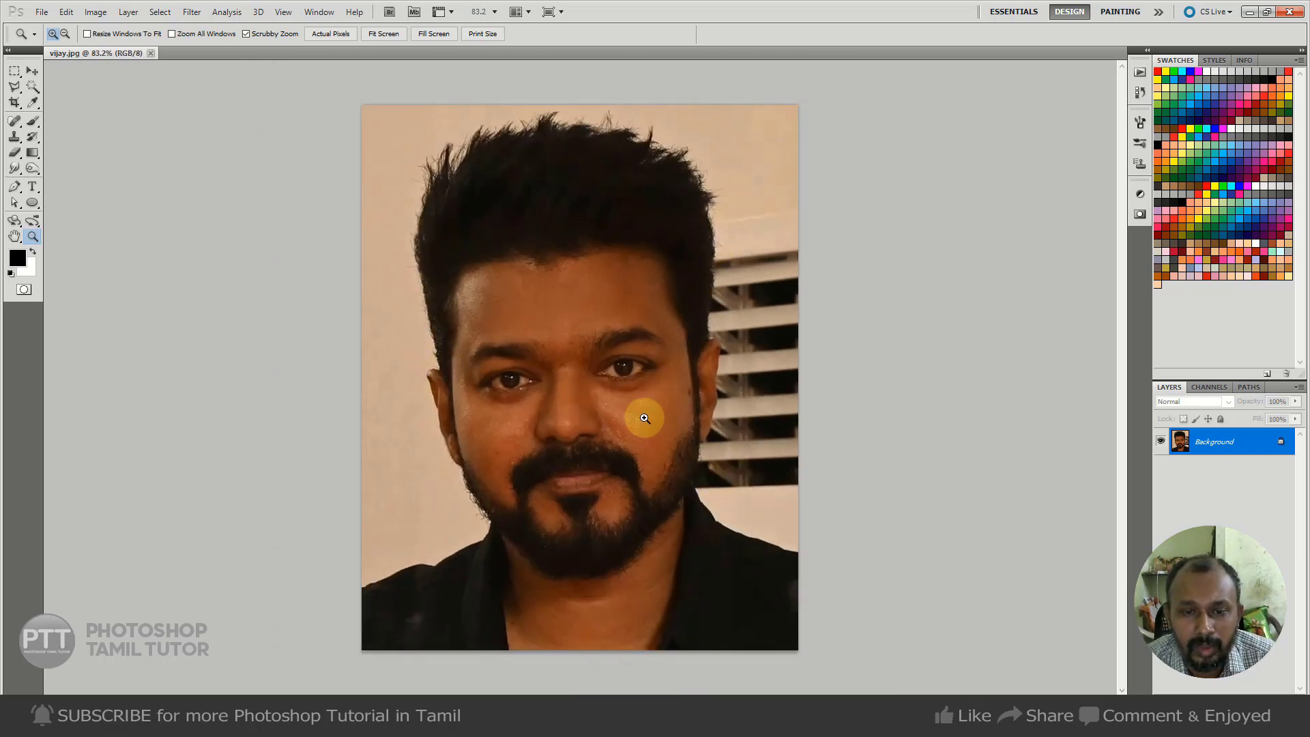
{"action": "key", "text": "h"}
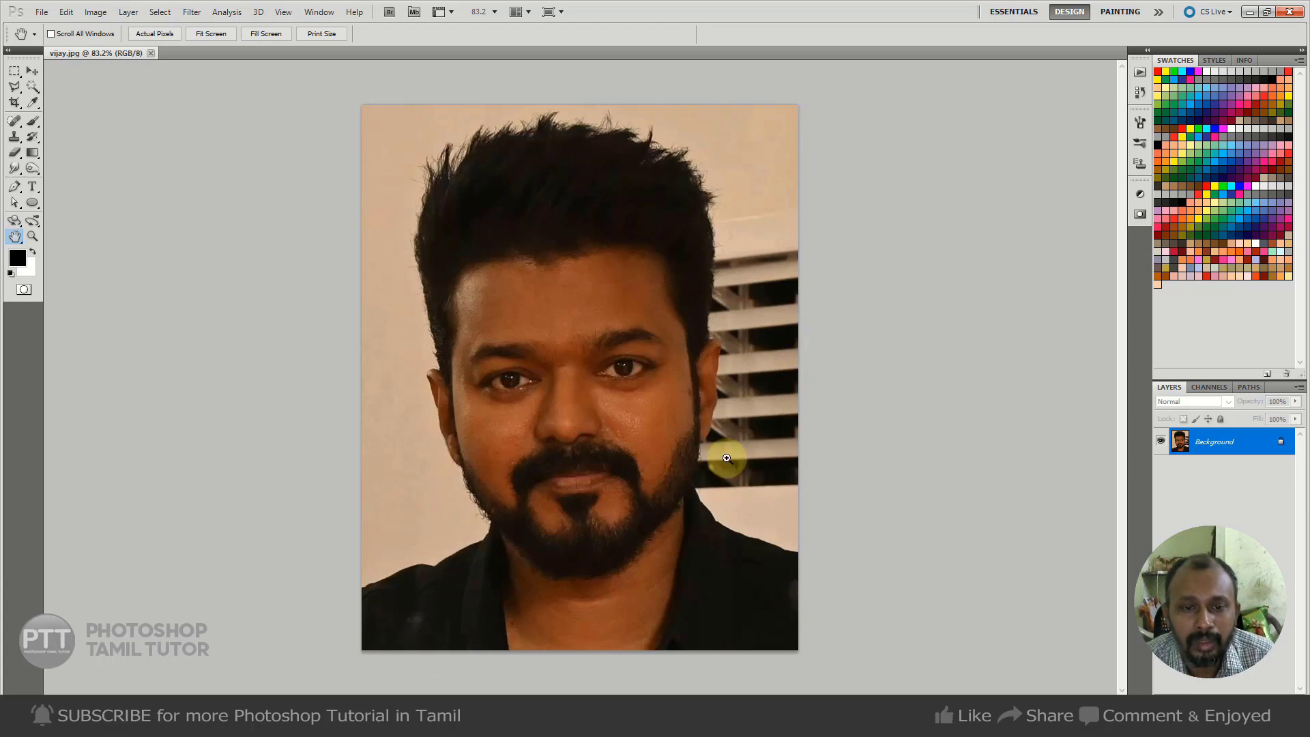
{"action": "mouse_move", "coordinate": [645, 402]}
{"action": "left_mouse_down"}
{"action": "mouse_move", "coordinate": [679, 430]}
{"action": "mouse_move", "coordinate": [624, 419]}
{"action": "left_mouse_up"}
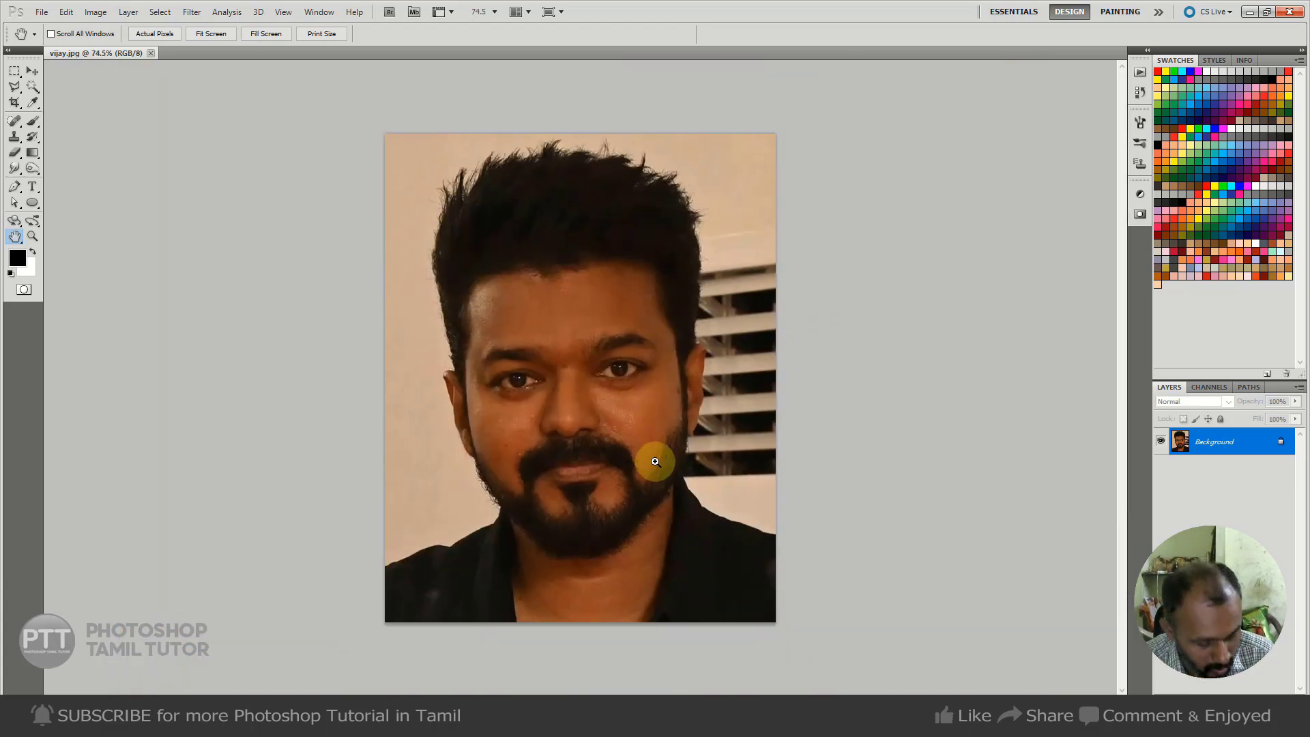
{"action": "key", "text": "ctrl+a"}
{"action": "key", "text": "ctrl+d"}
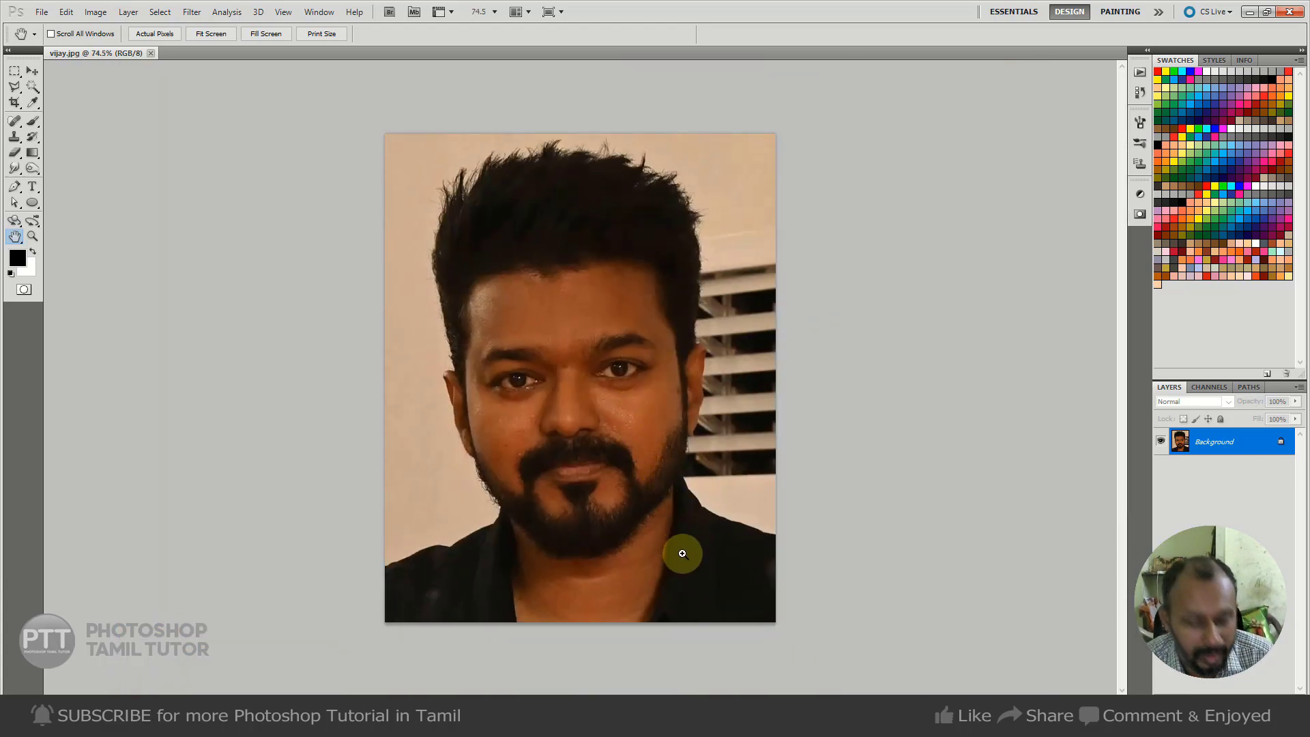
{"action": "key", "text": "ctrl+a"}
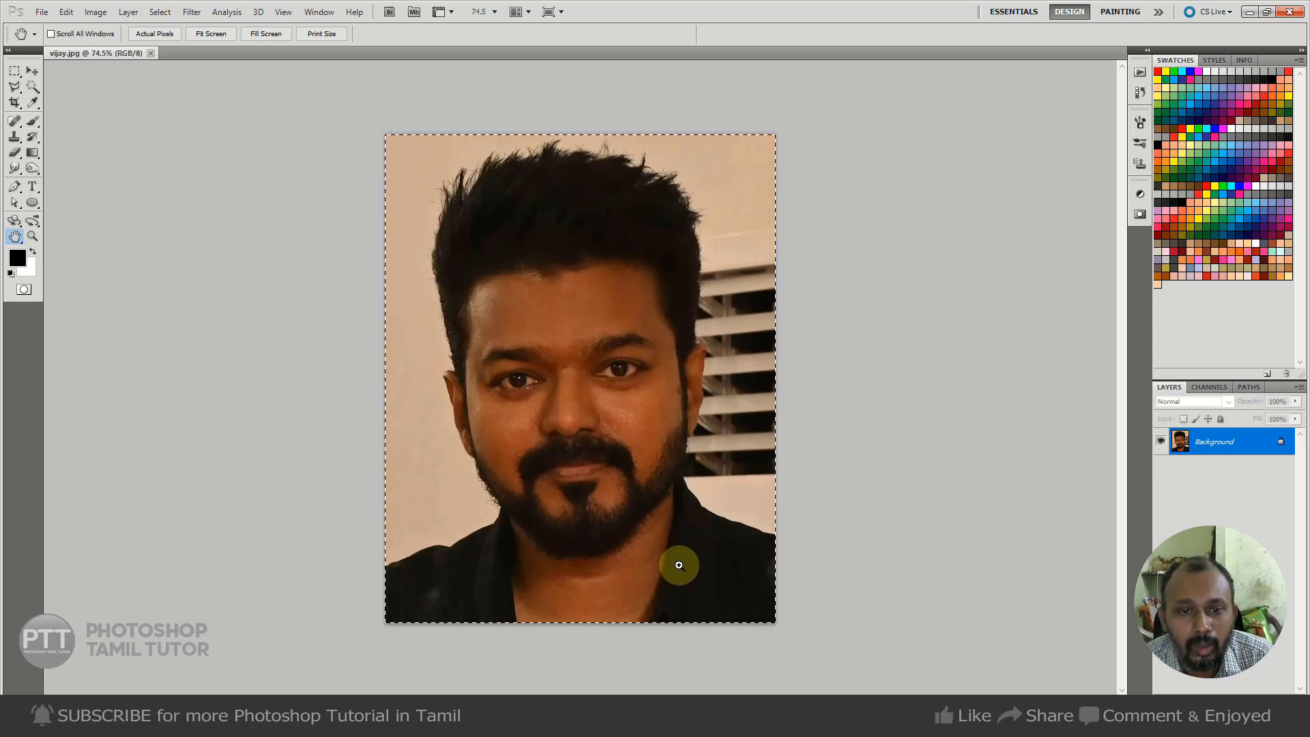
- Close vijay.jpg, create a 10 × 10 inch 300 ppi document, and paste the portrait in
{"action": "key", "text": "ctrl+w"}
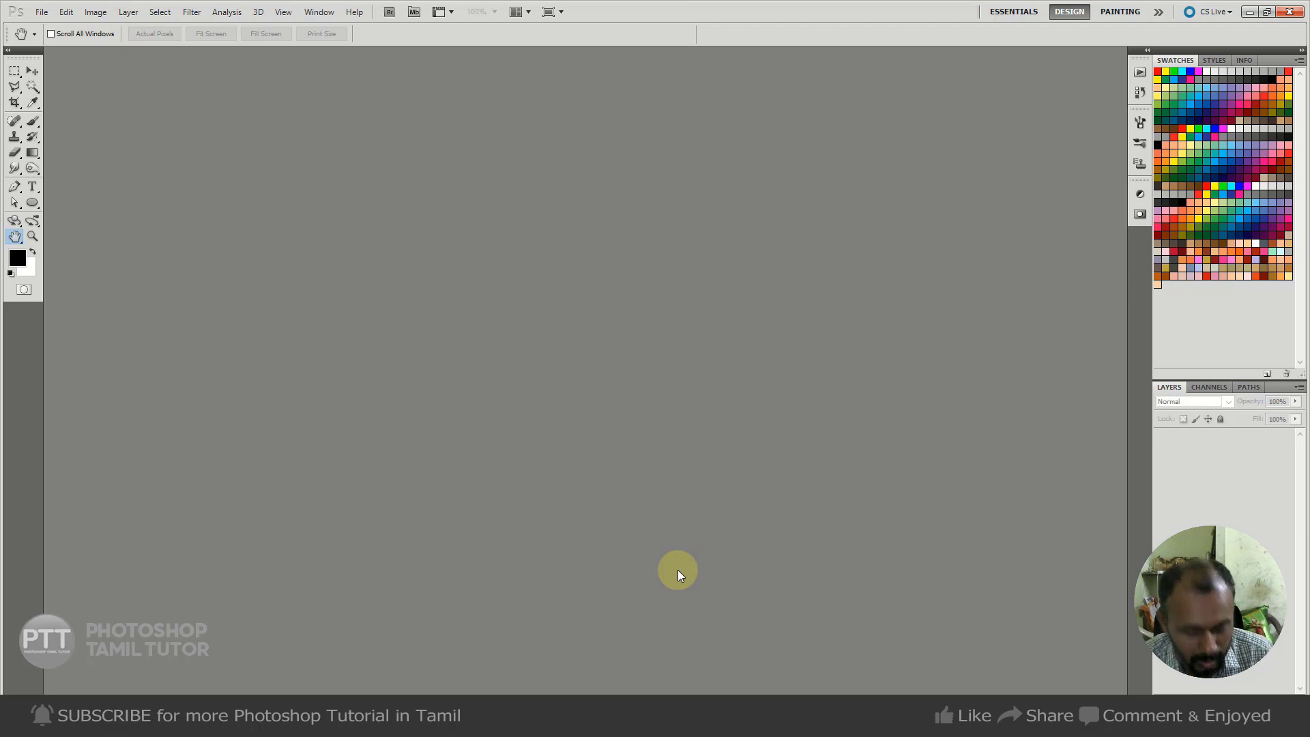
{"action": "key", "text": "ctrl+n"}
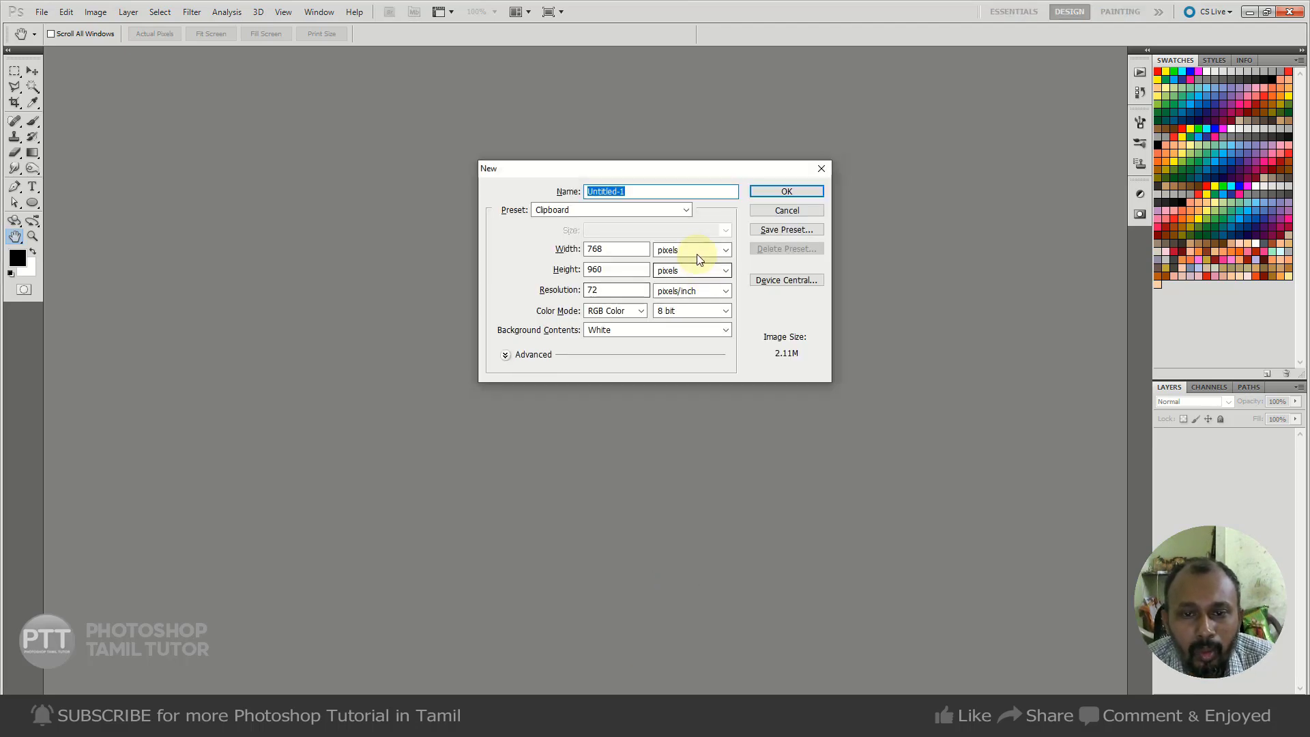
{"action": "left_click", "coordinate": [700, 258]}
{"action": "left_click", "coordinate": [697, 273]}
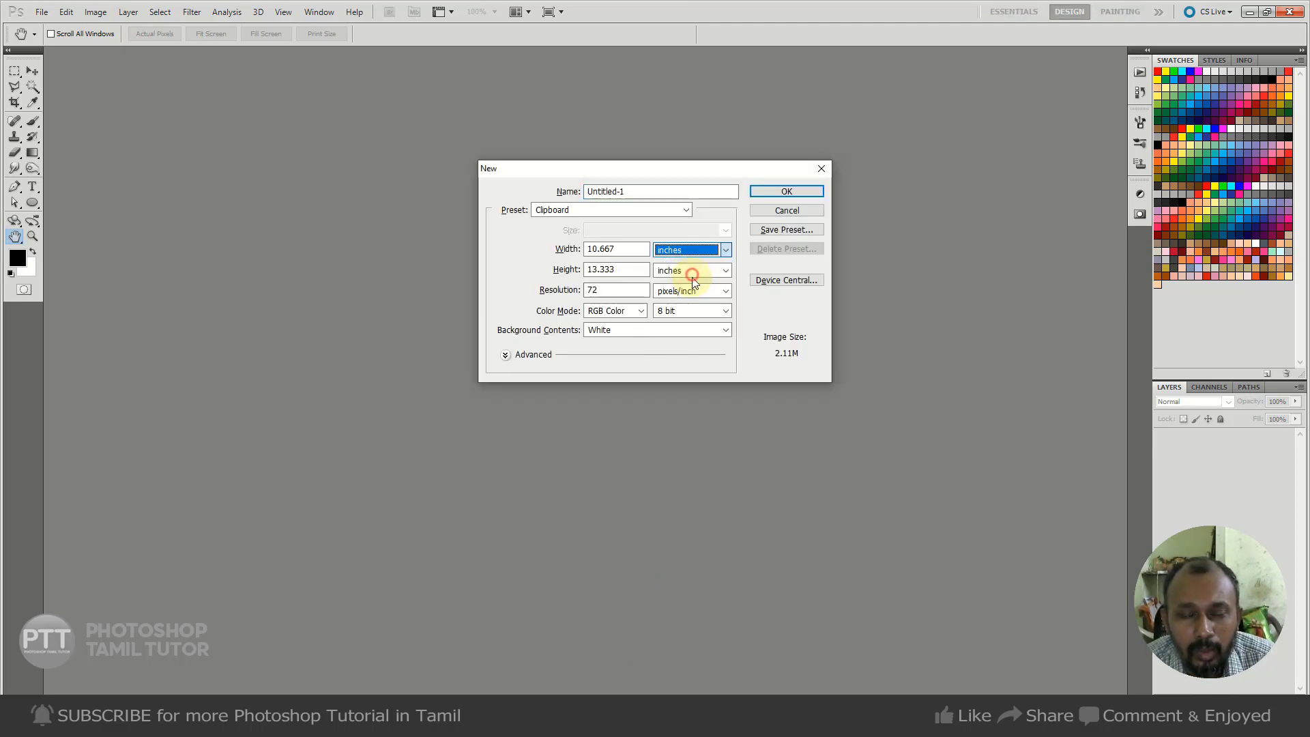
{"action": "left_click", "coordinate": [634, 250]}
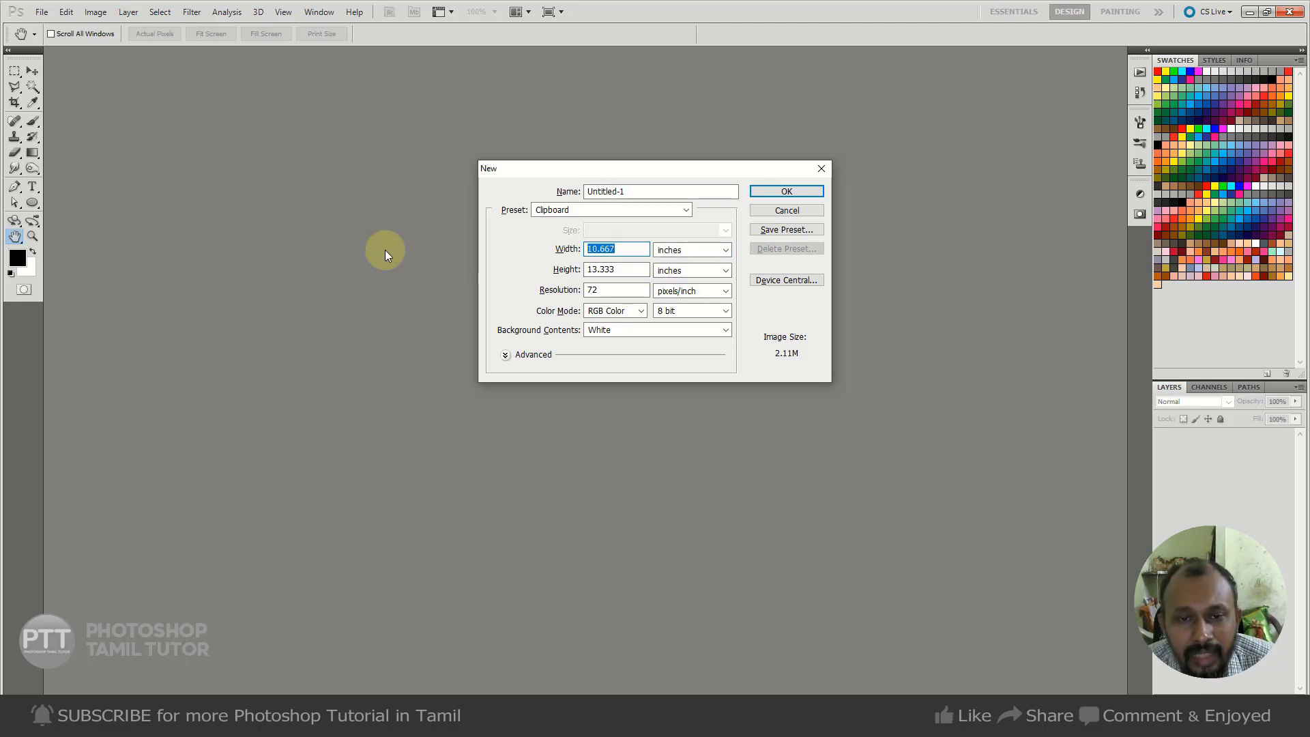
{"action": "type", "text": "10"}
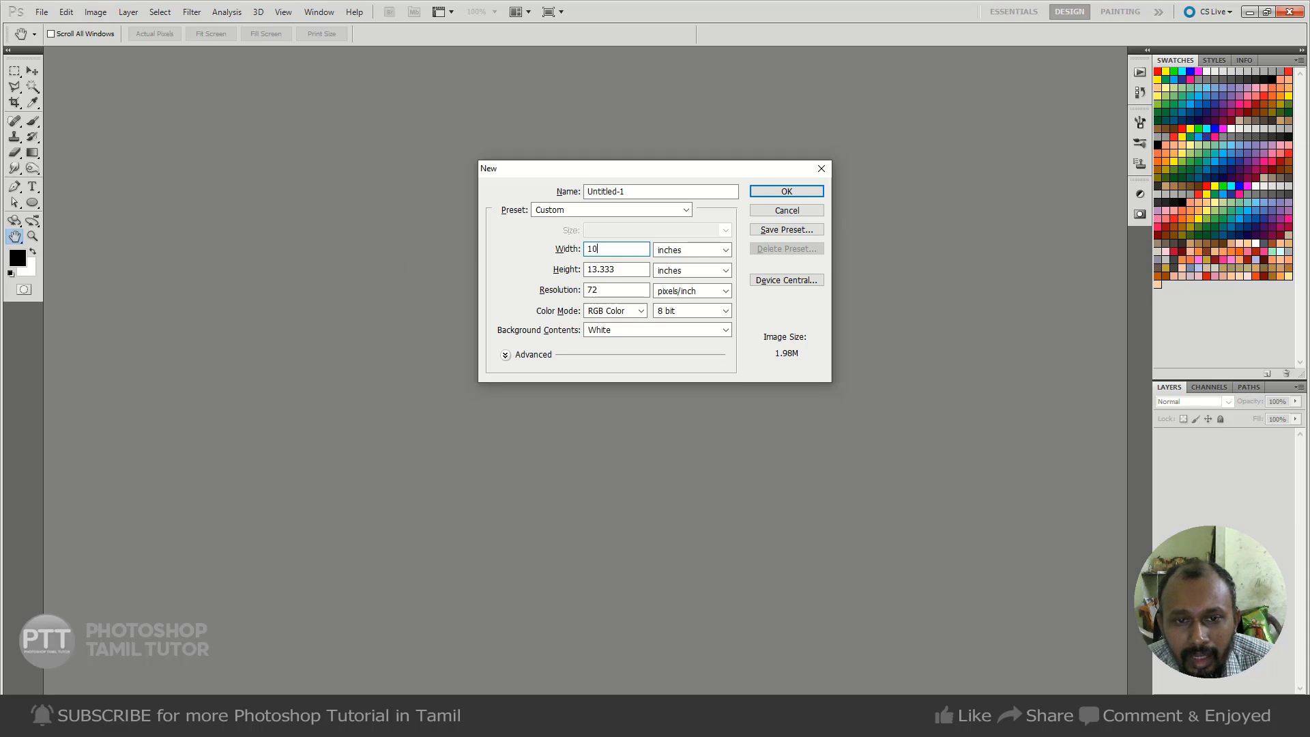
{"action": "key", "text": "Tab"}
{"action": "key", "text": "Tab"}
{"action": "type", "text": "300"}
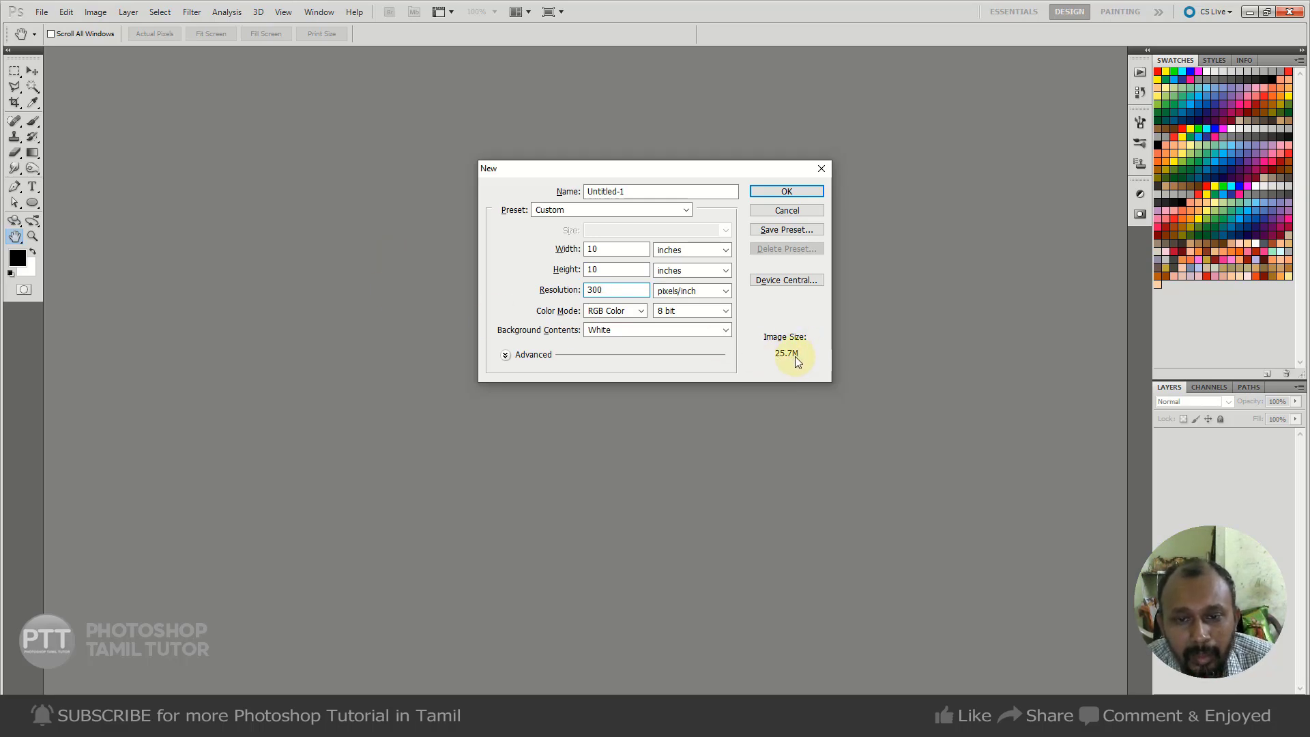
{"action": "left_click", "coordinate": [787, 191]}
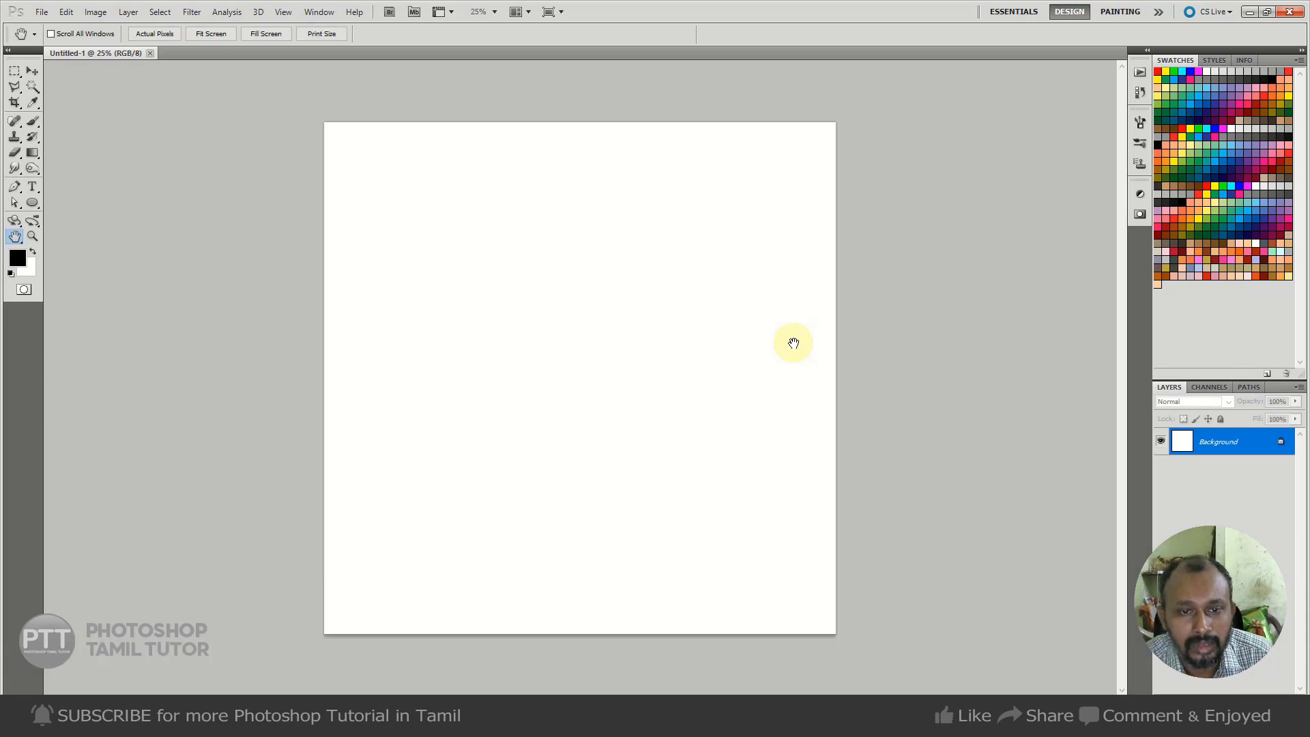
{"action": "key", "text": "ctrl+v"}
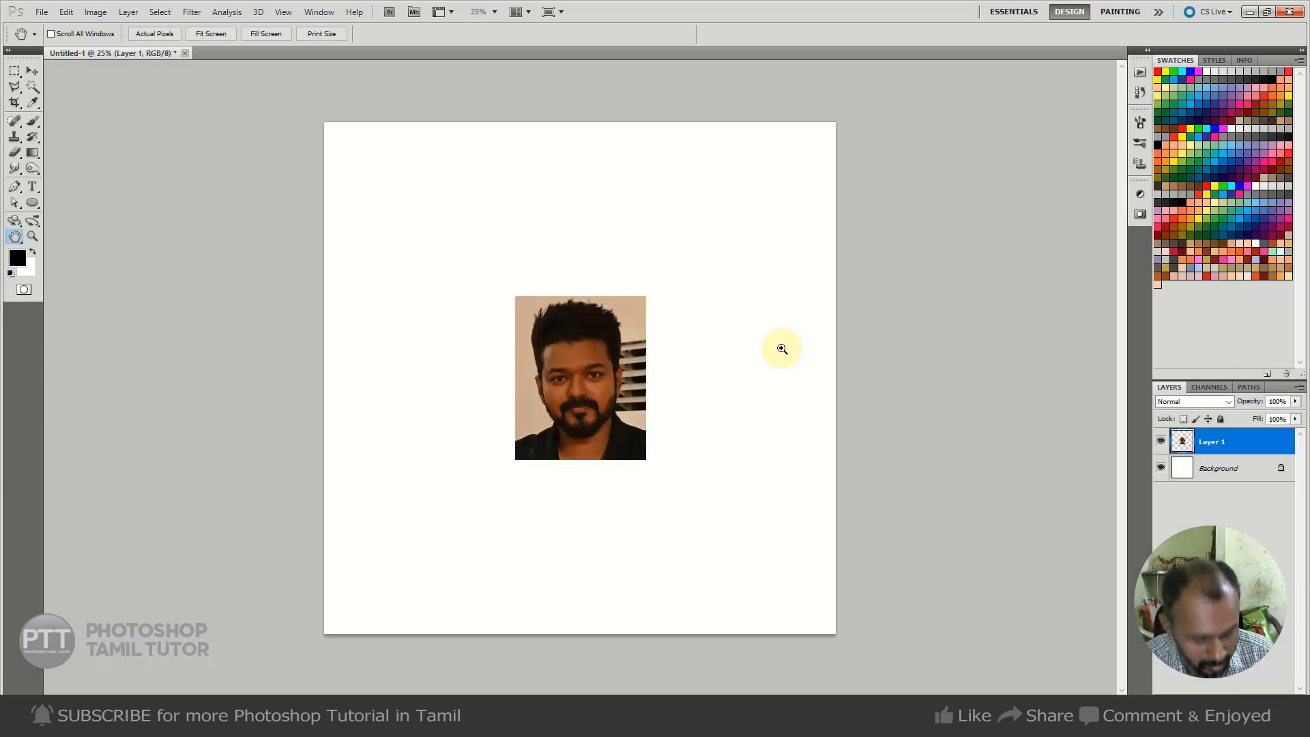
- Scale the pasted portrait up to about 244%
{"action": "key", "text": "ctrl+t"}
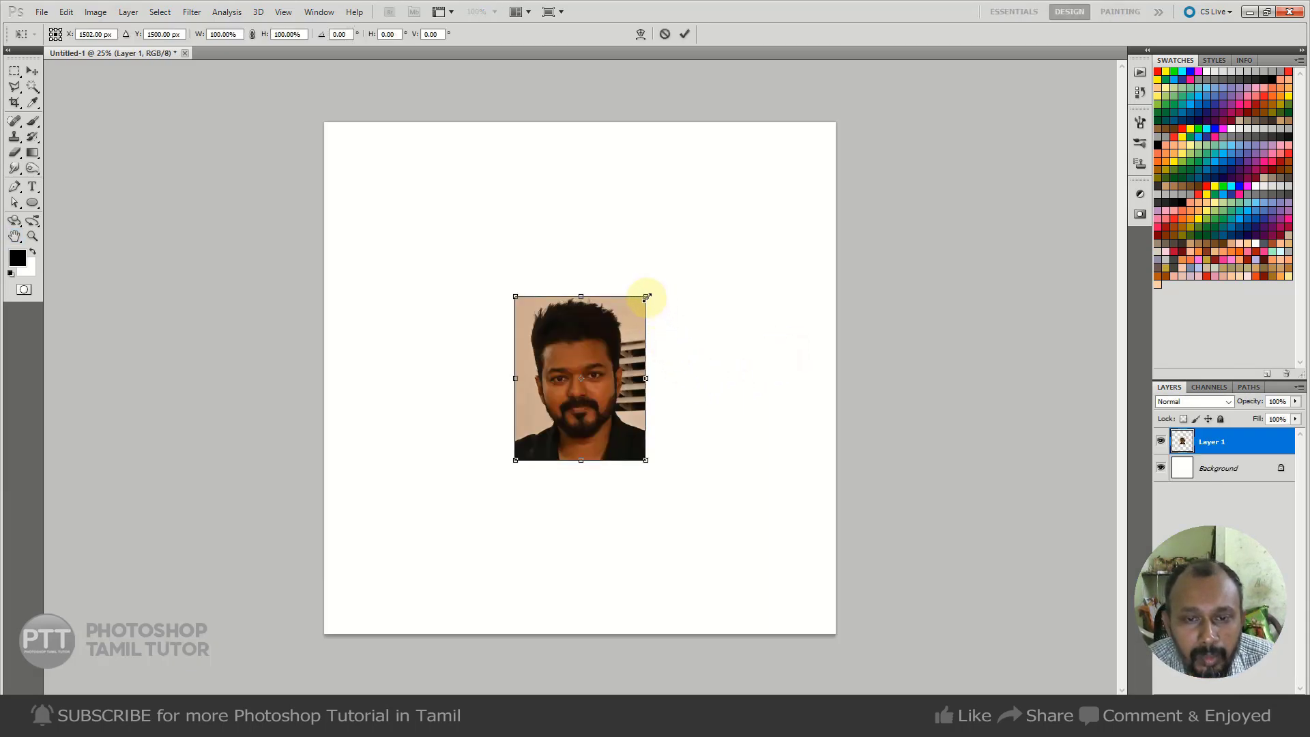
{"action": "left_click_drag", "start_coordinate": [646, 296], "coordinate": [793, 220]}
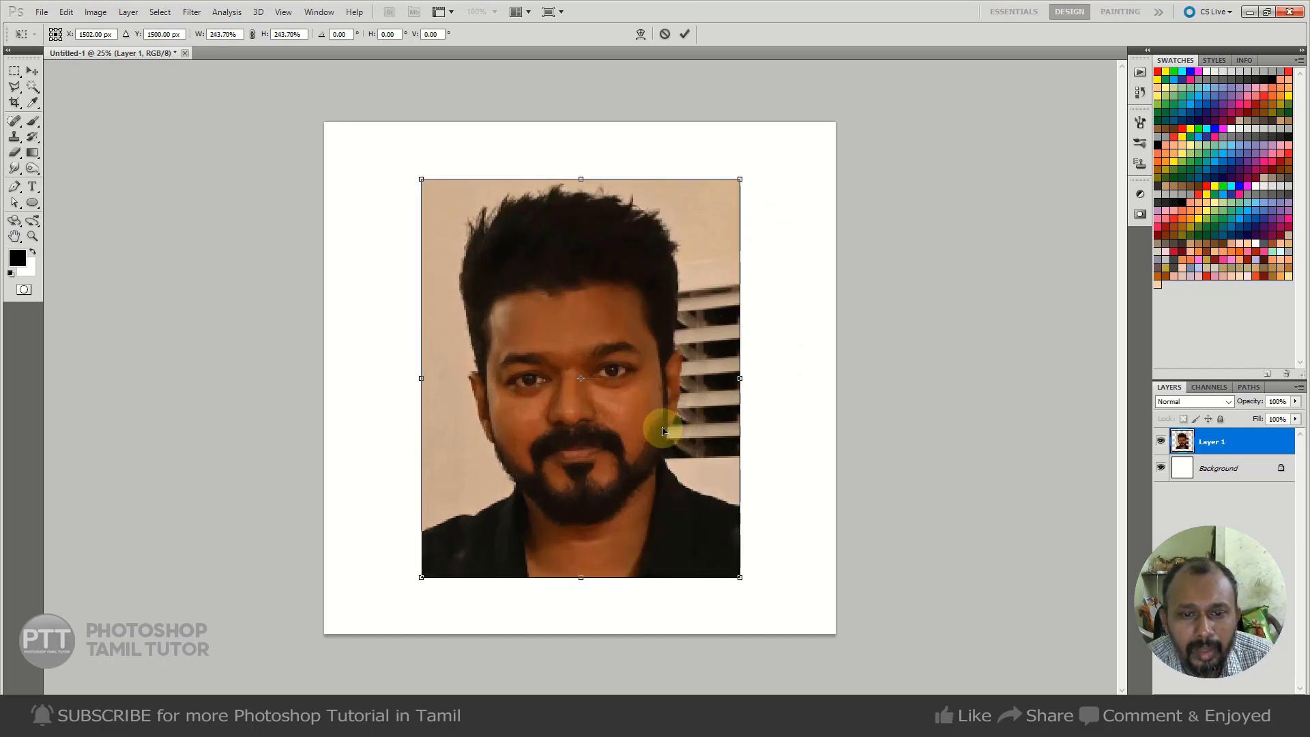
{"action": "key", "text": "Return"}
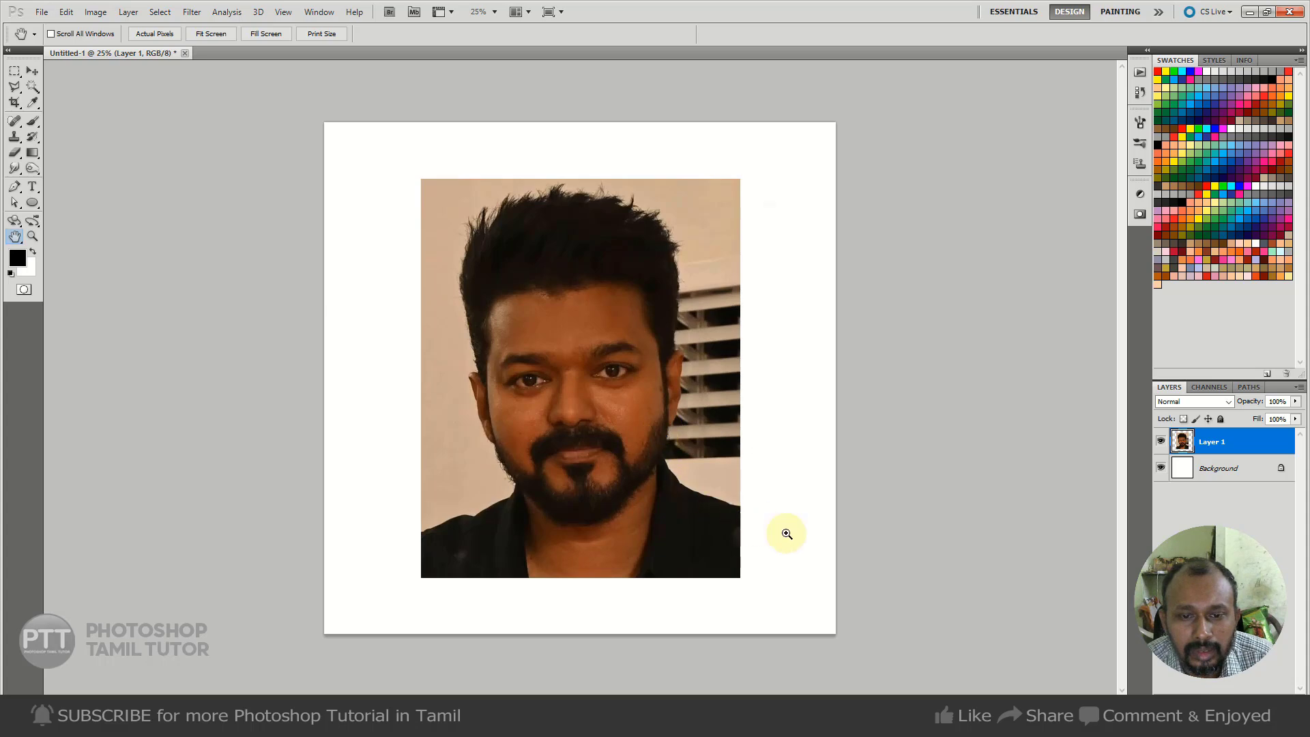
- Duplicate Layer 1, hide the copy, and select the Background layer
{"action": "key", "text": "ctrl+j"}
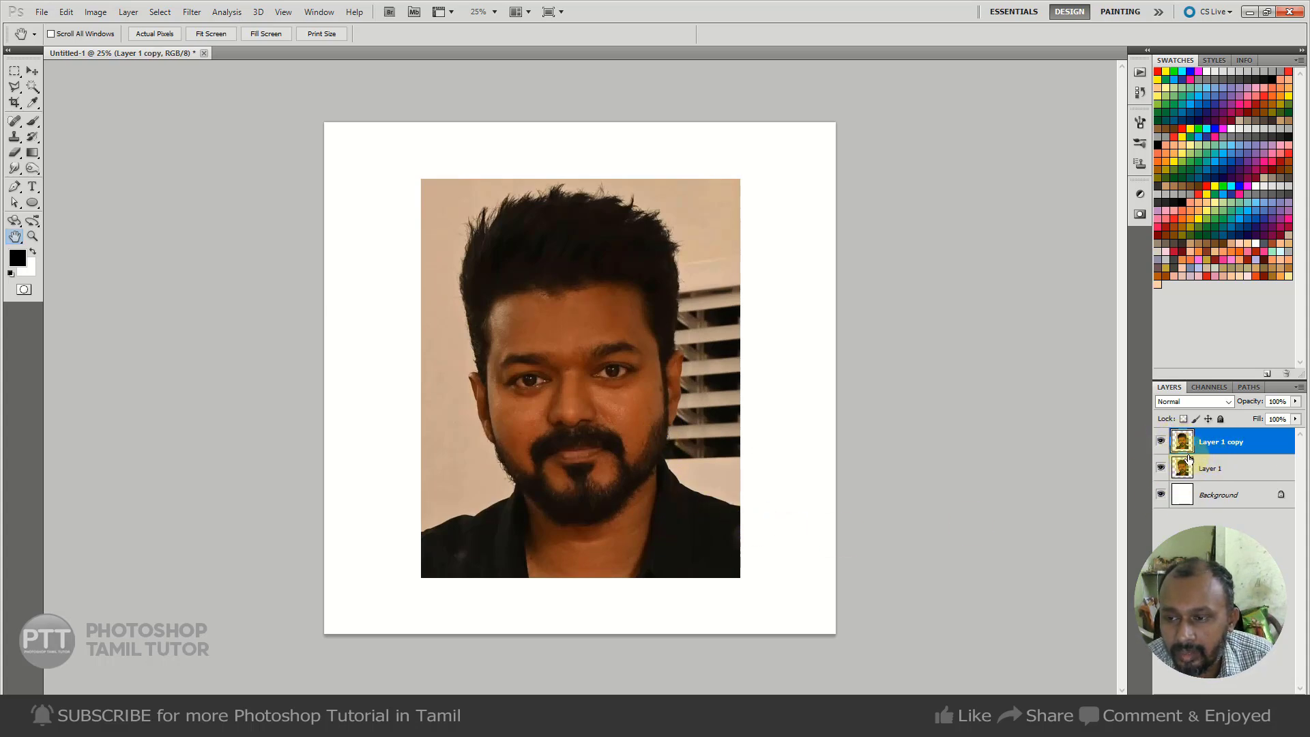
{"action": "key", "text": "ctrl+z"}
{"action": "right_click", "coordinate": [1212, 444]}
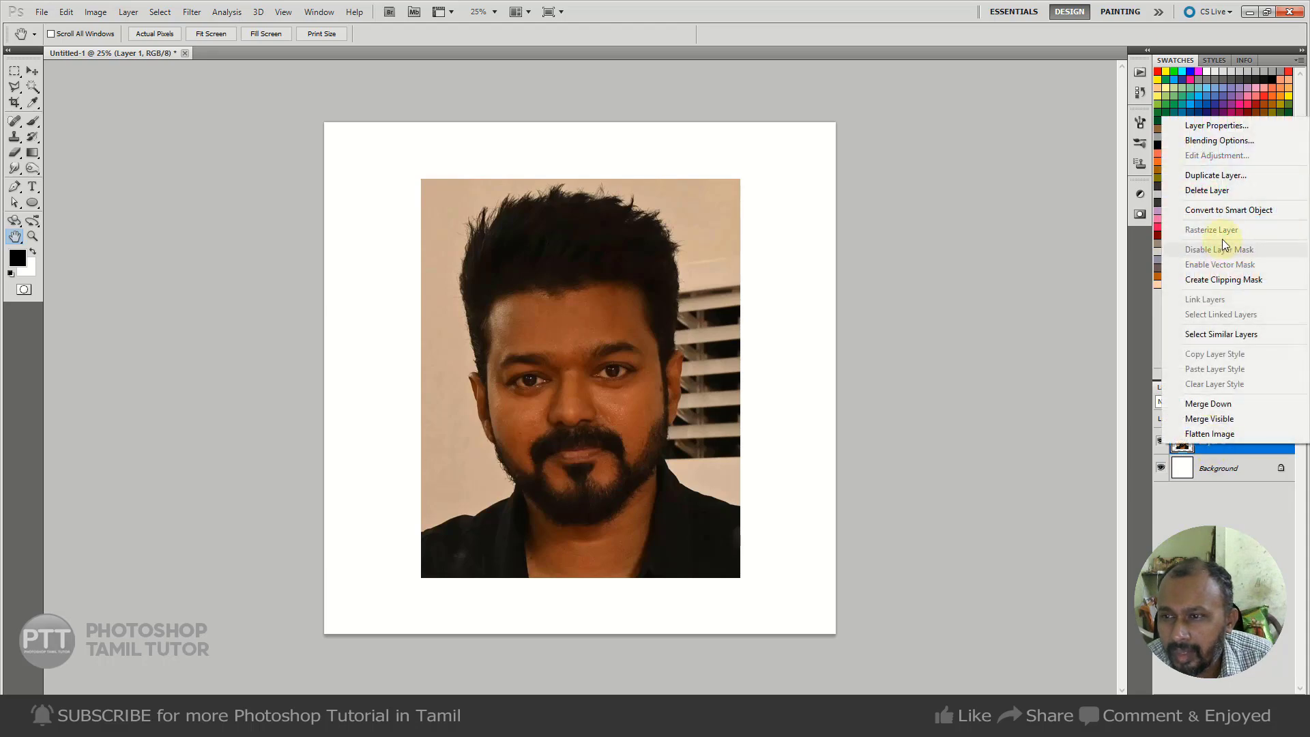
{"action": "left_click", "coordinate": [1216, 175]}
{"action": "left_click", "coordinate": [773, 224]}
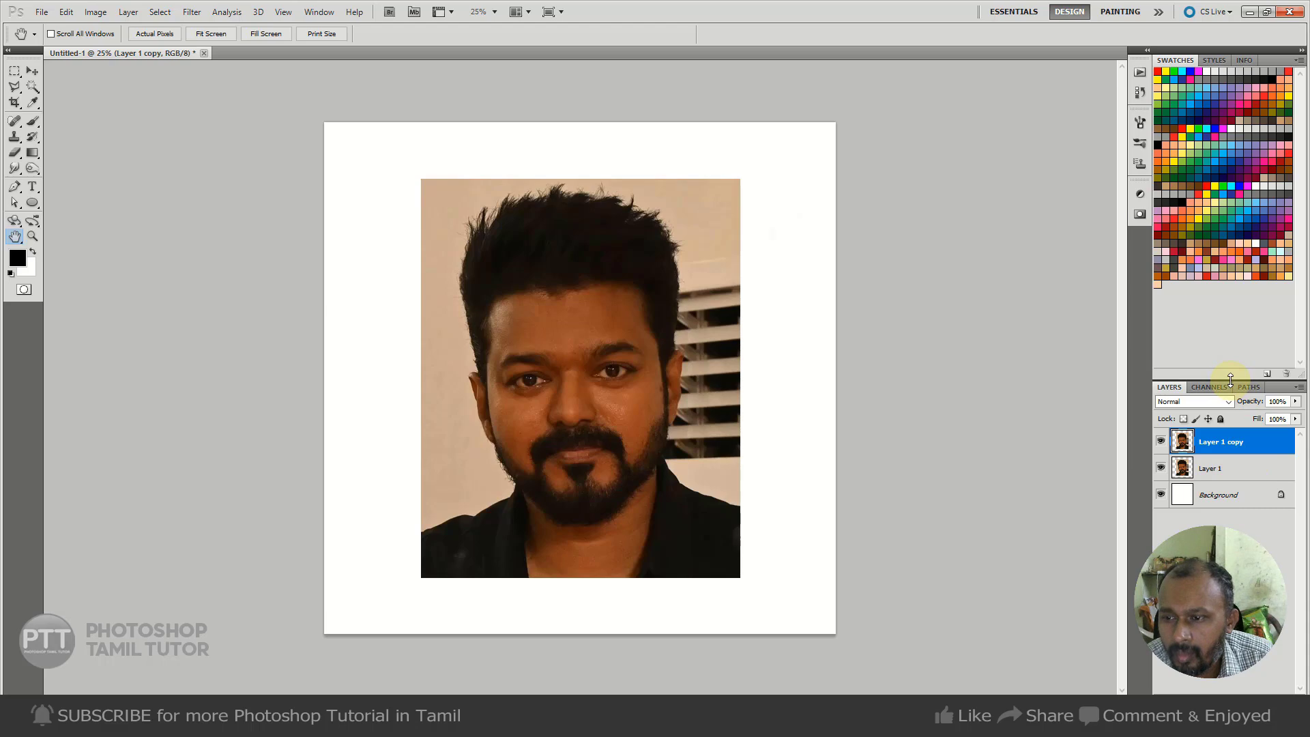
{"action": "left_click_drag", "start_coordinate": [1231, 379], "coordinate": [1230, 306]}
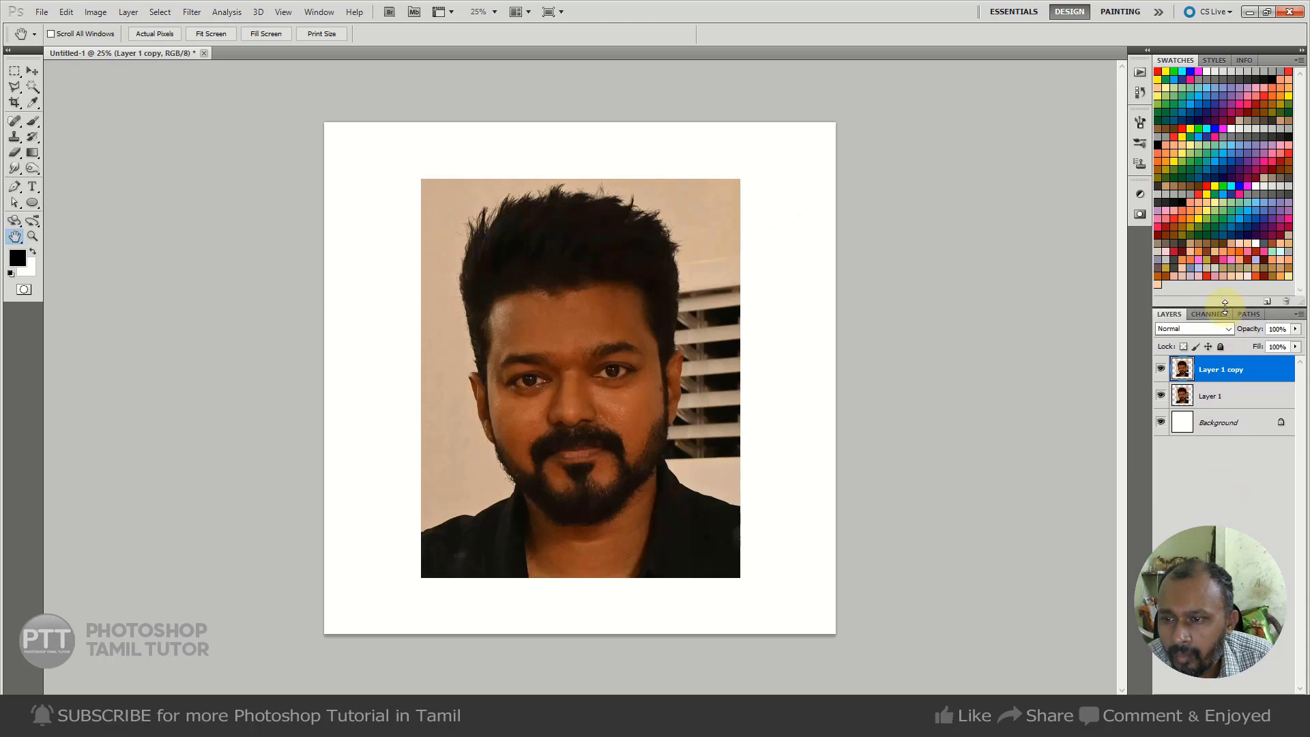
{"action": "left_click", "coordinate": [1162, 369]}
{"action": "left_click", "coordinate": [1205, 428]}
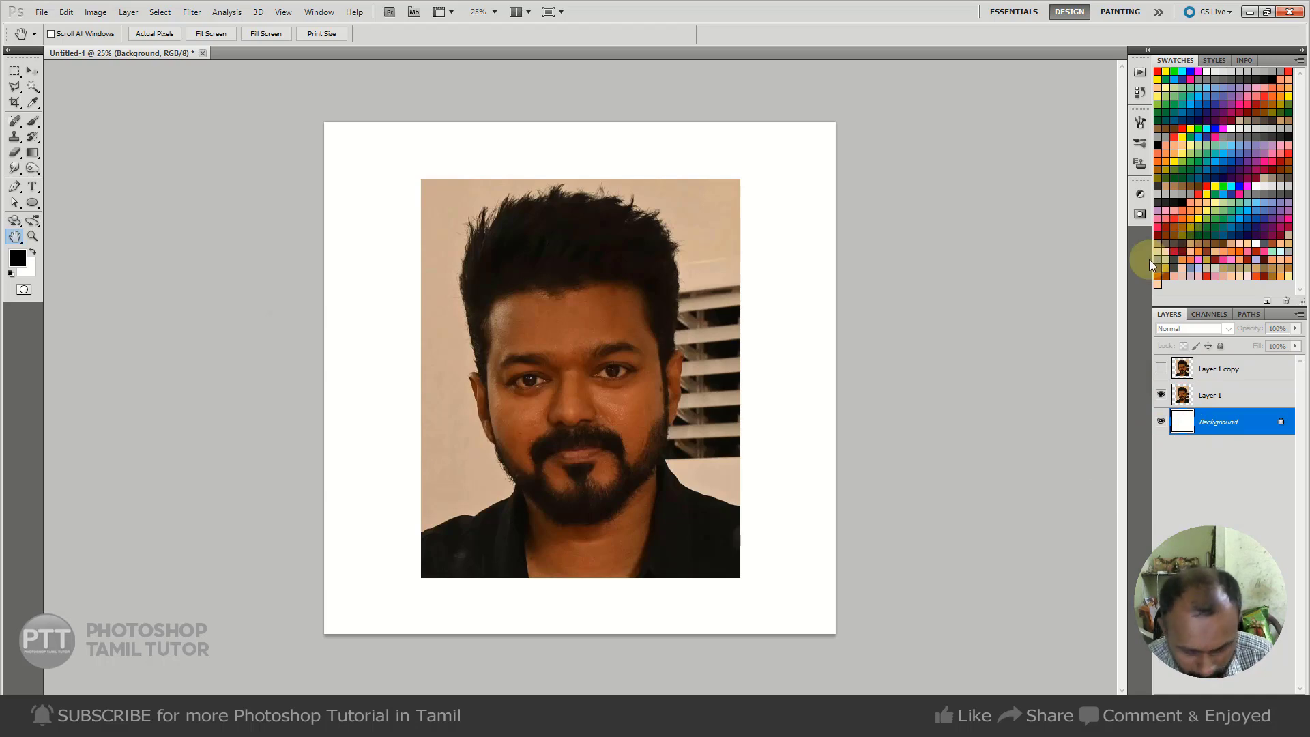
- Fill the Background layer with 50% Gray
{"action": "key", "text": "shift+F5"}
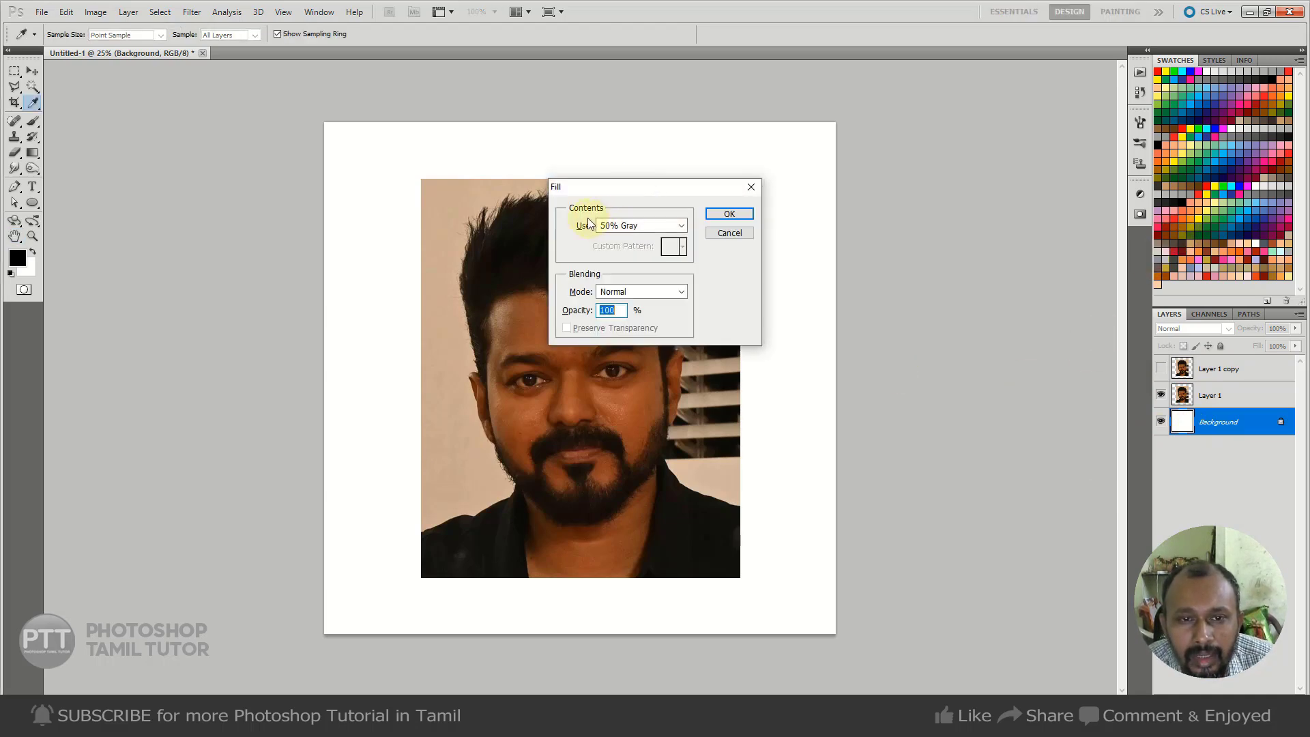
{"action": "left_click", "coordinate": [730, 233]}
{"action": "left_click", "coordinate": [66, 12]}
{"action": "left_click", "coordinate": [92, 198]}
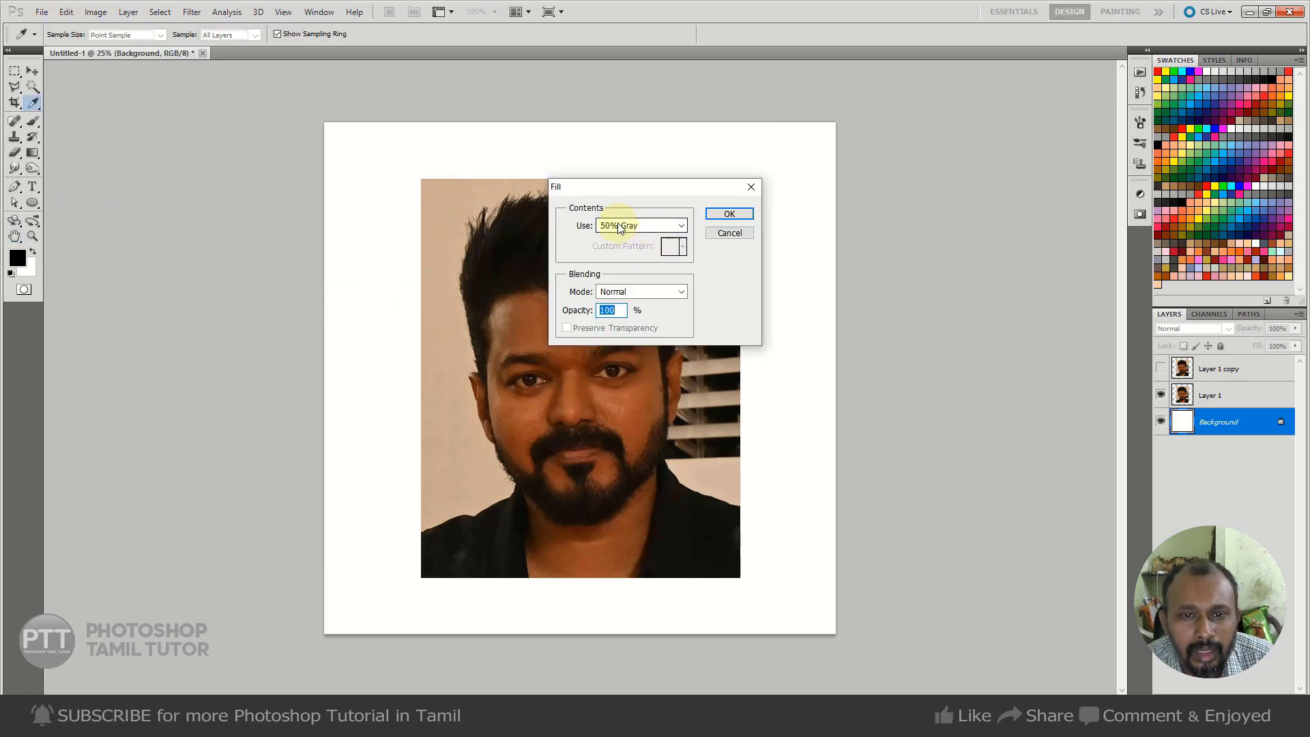
{"action": "left_click", "coordinate": [682, 226]}
{"action": "left_click", "coordinate": [632, 338]}
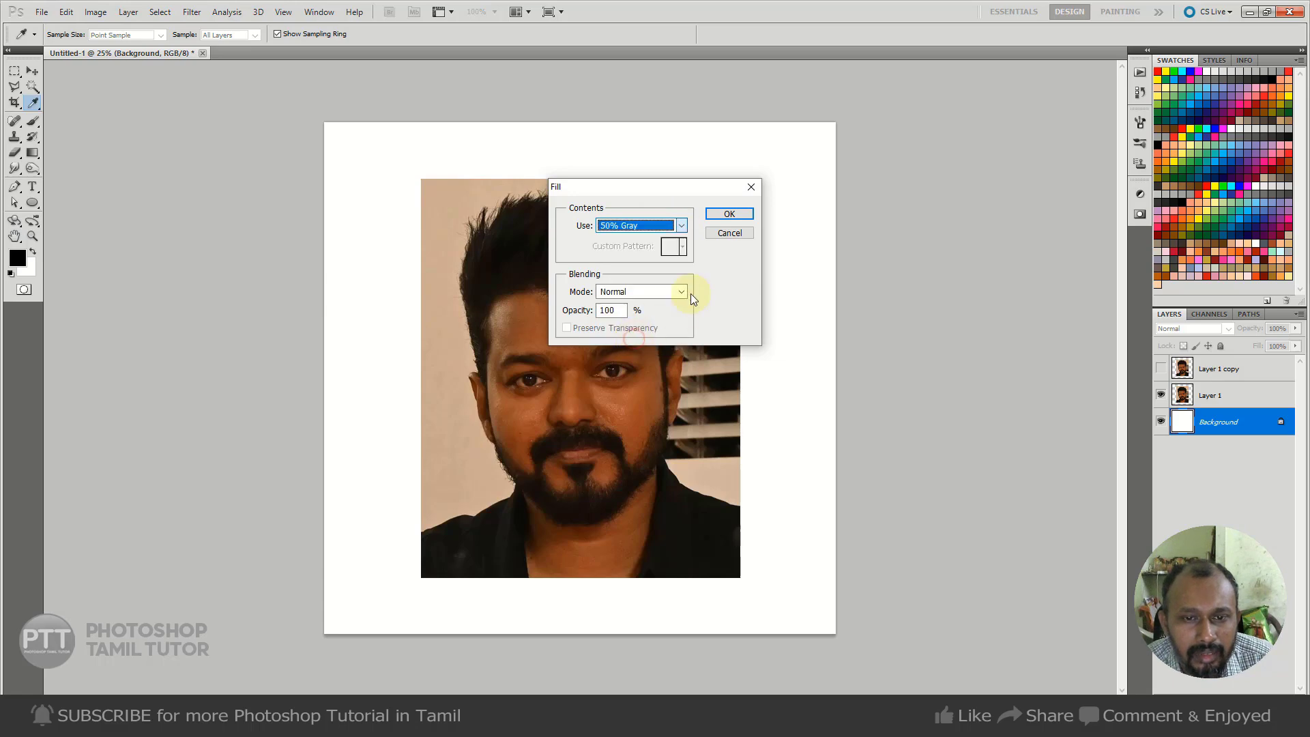
{"action": "left_click", "coordinate": [730, 214]}
{"action": "key", "text": "h"}
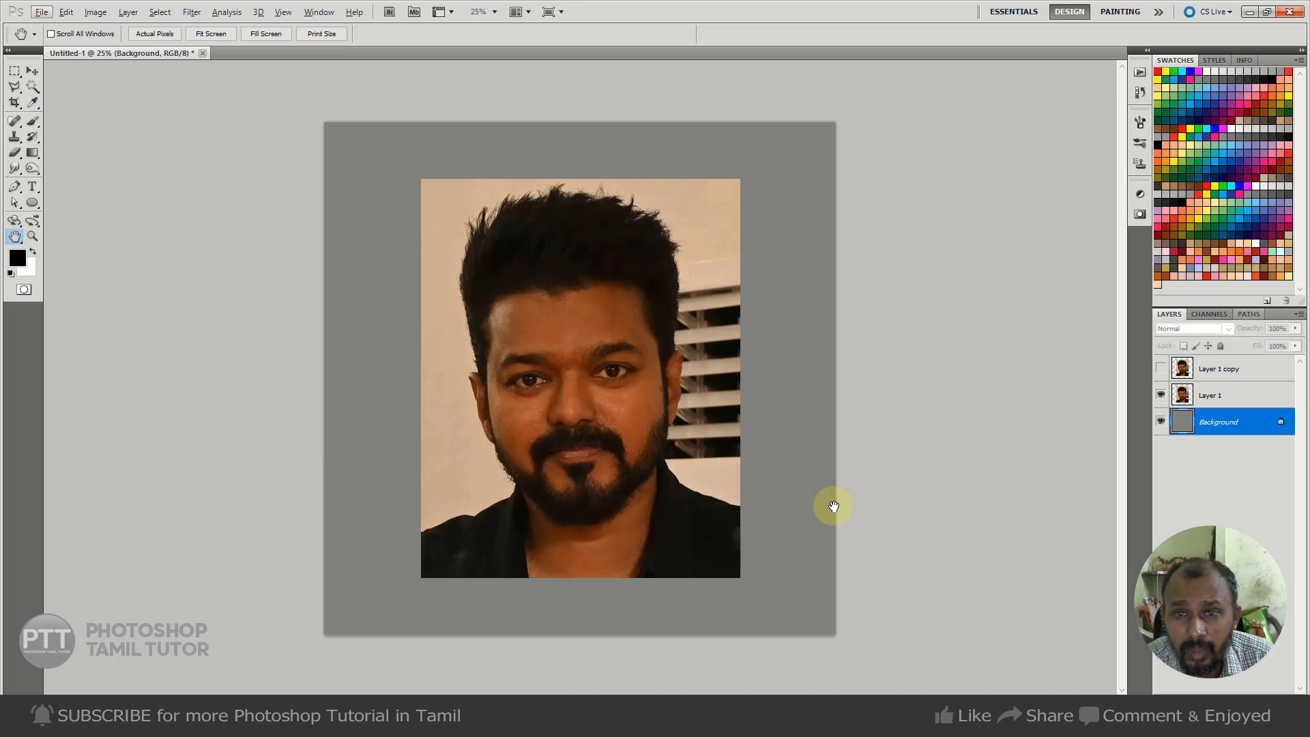
{"action": "left_click", "coordinate": [33, 73]}
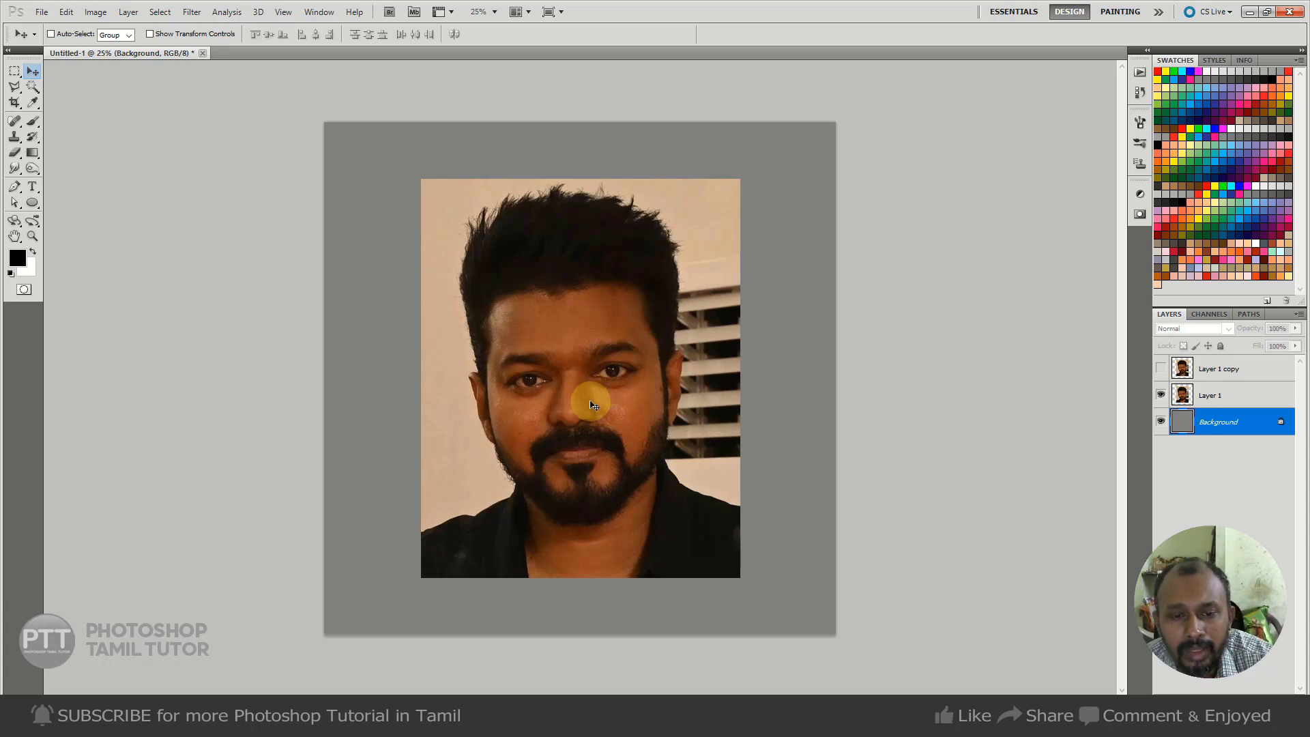
- Apply Levels to Layer 1 with white input 230 and midtones 1.33, then fit on screen
{"action": "left_click", "coordinate": [1219, 396]}
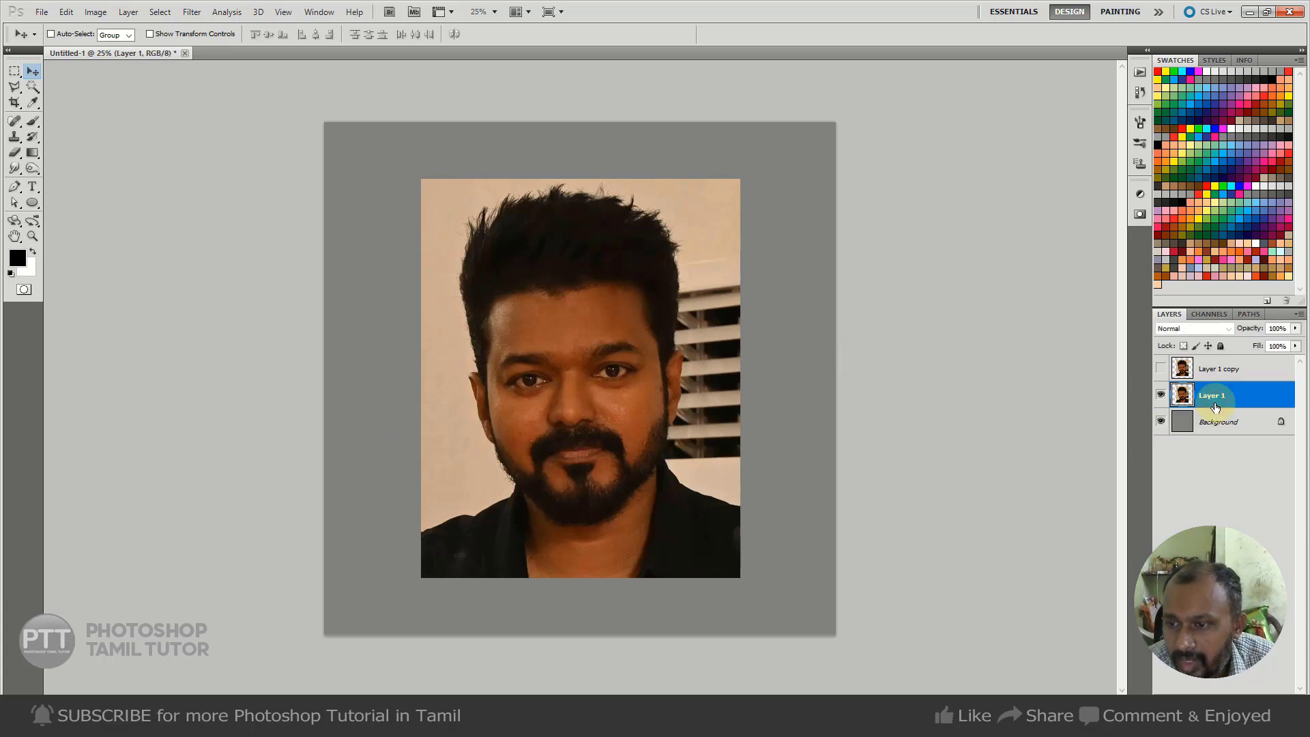
{"action": "mouse_move", "coordinate": [555, 377]}
{"action": "left_mouse_down"}
{"action": "mouse_move", "coordinate": [613, 427]}
{"action": "mouse_move", "coordinate": [760, 477]}
{"action": "mouse_move", "coordinate": [691, 420]}
{"action": "left_mouse_up"}
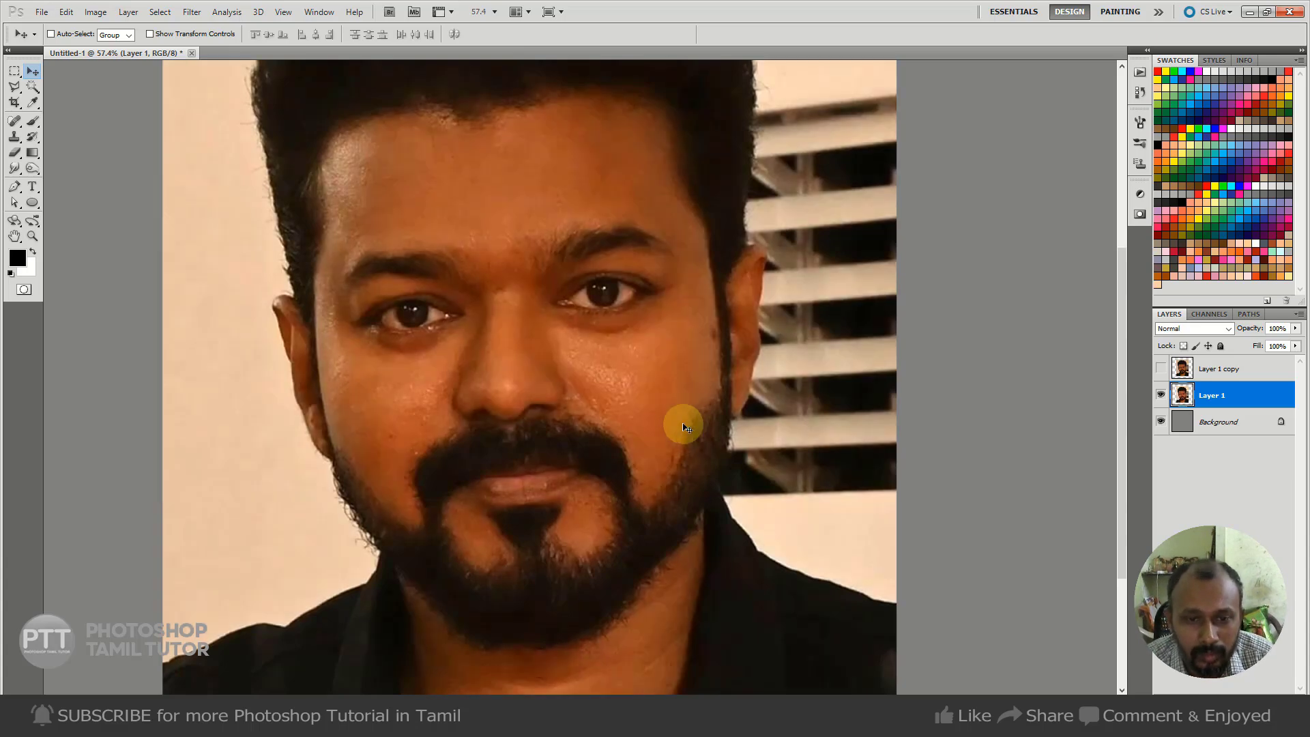
{"action": "key", "text": "ctrl+l"}
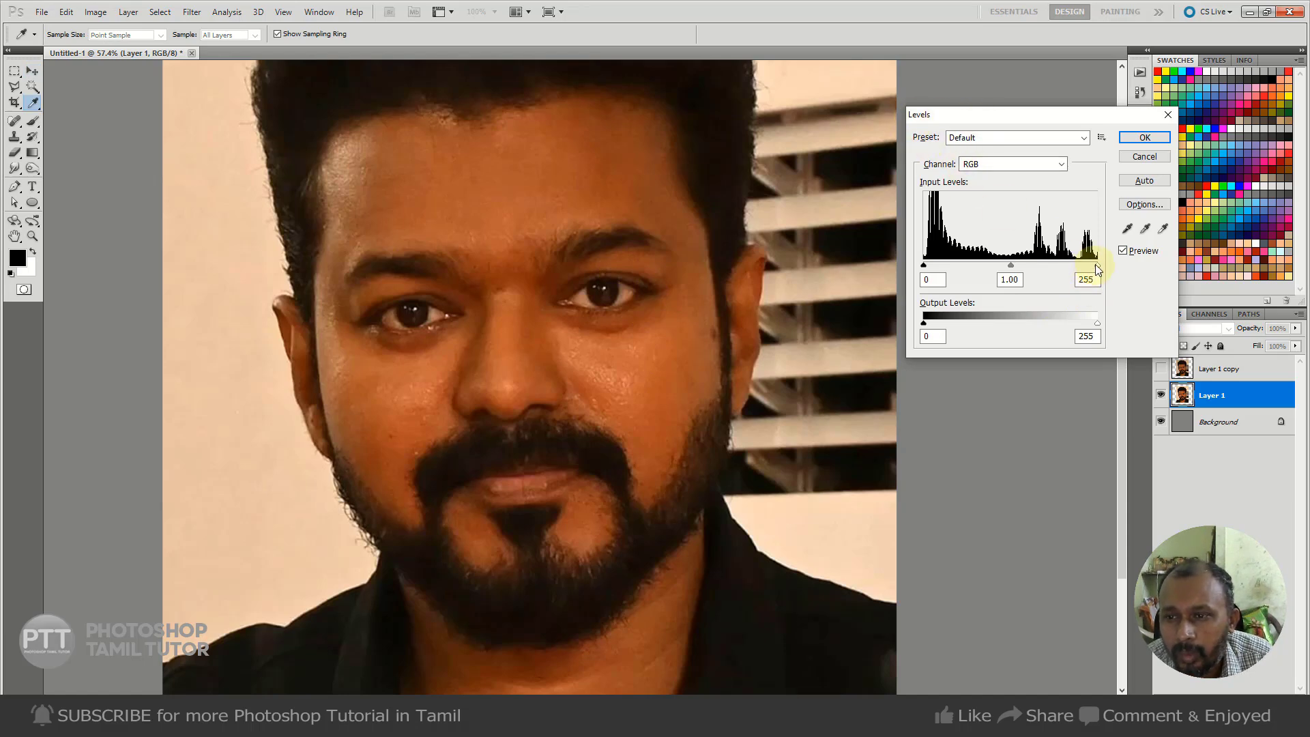
{"action": "left_click_drag", "start_coordinate": [1088, 266], "coordinate": [1081, 265]}
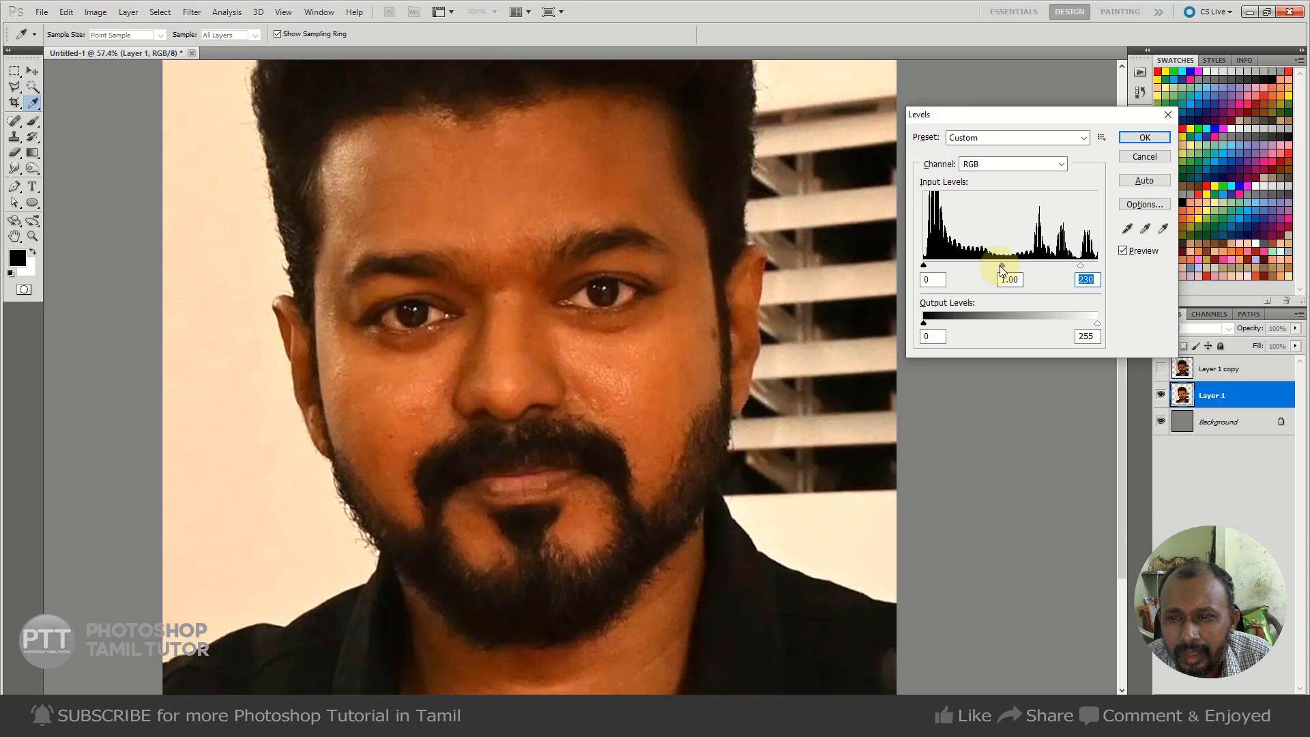
{"action": "left_click_drag", "start_coordinate": [1001, 266], "coordinate": [986, 267]}
{"action": "left_click", "coordinate": [1124, 251]}
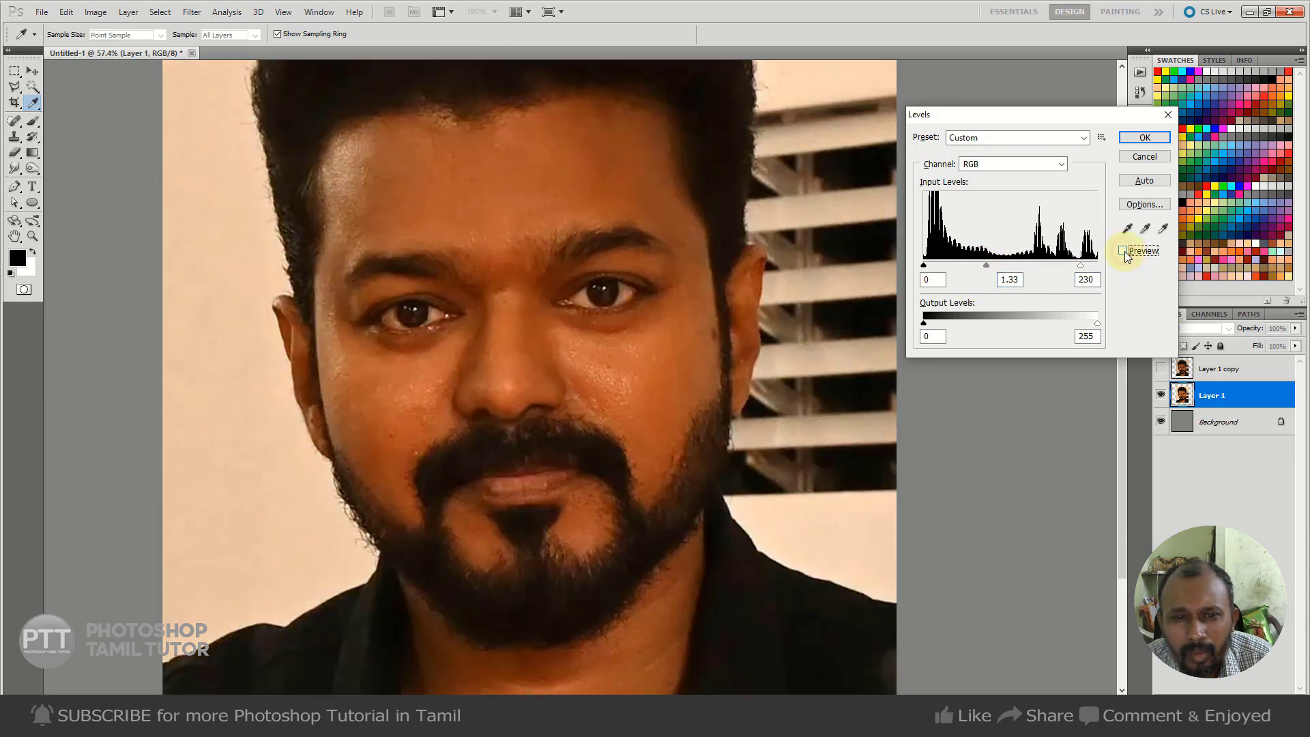
{"action": "left_click", "coordinate": [1123, 251]}
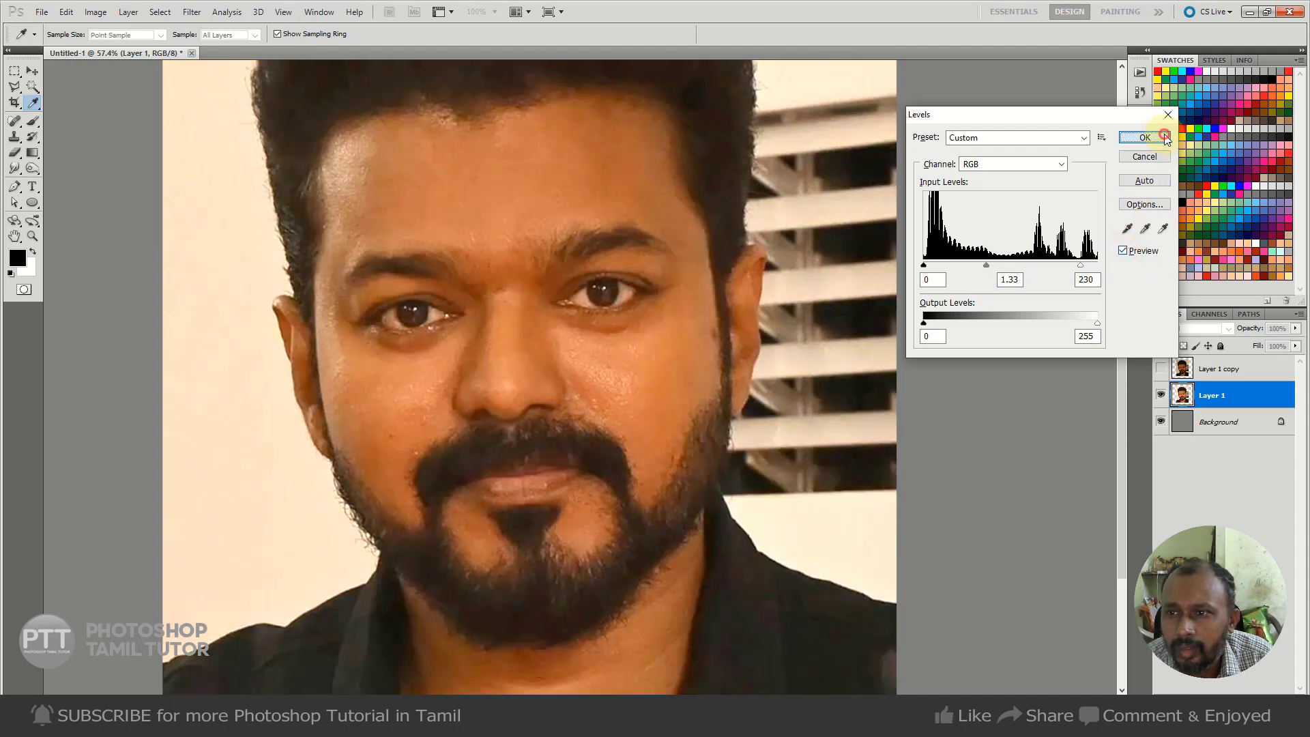
{"action": "left_click", "coordinate": [1165, 138]}
{"action": "scroll", "coordinate": [796, 491], "scroll_direction": "down", "scroll_amount": 3}
{"action": "key", "text": "ctrl+0"}
- Outline the face and neck with the Polygonal Lasso
{"action": "key", "text": "v"}
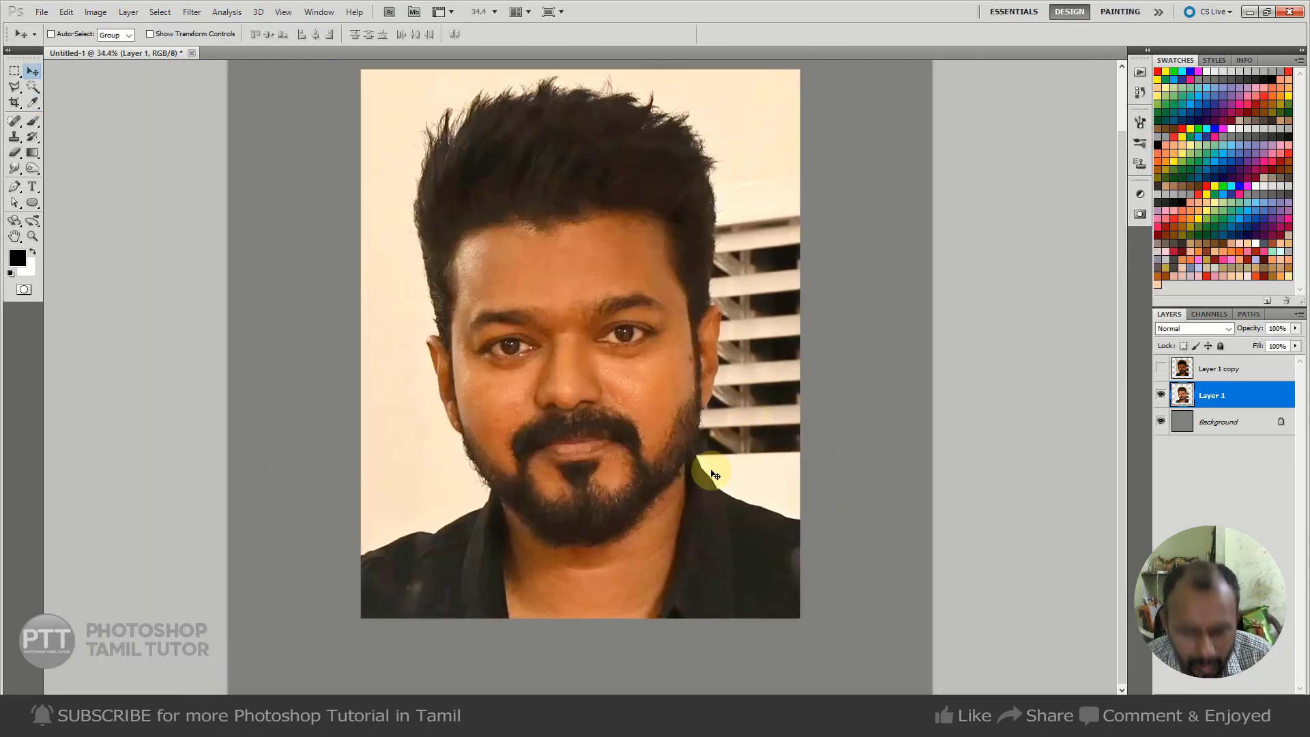
{"action": "key", "text": "l"}
{"action": "left_click", "coordinate": [509, 621]}
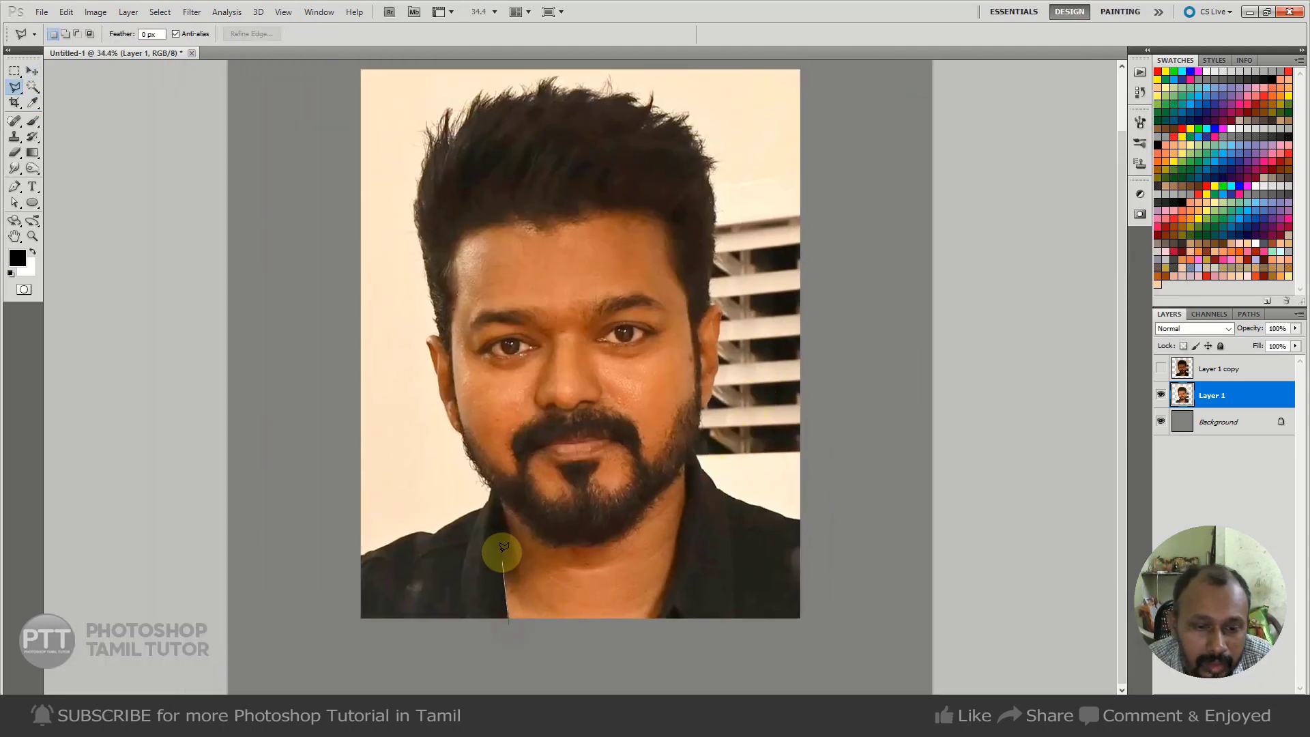
{"action": "left_click", "coordinate": [503, 502]}
{"action": "left_click", "coordinate": [448, 467]}
{"action": "left_click", "coordinate": [413, 339]}
{"action": "mouse_move", "coordinate": [454, 349]}
{"action": "left_mouse_down"}
{"action": "mouse_move", "coordinate": [684, 288]}
{"action": "mouse_move", "coordinate": [689, 474]}
{"action": "left_mouse_up"}
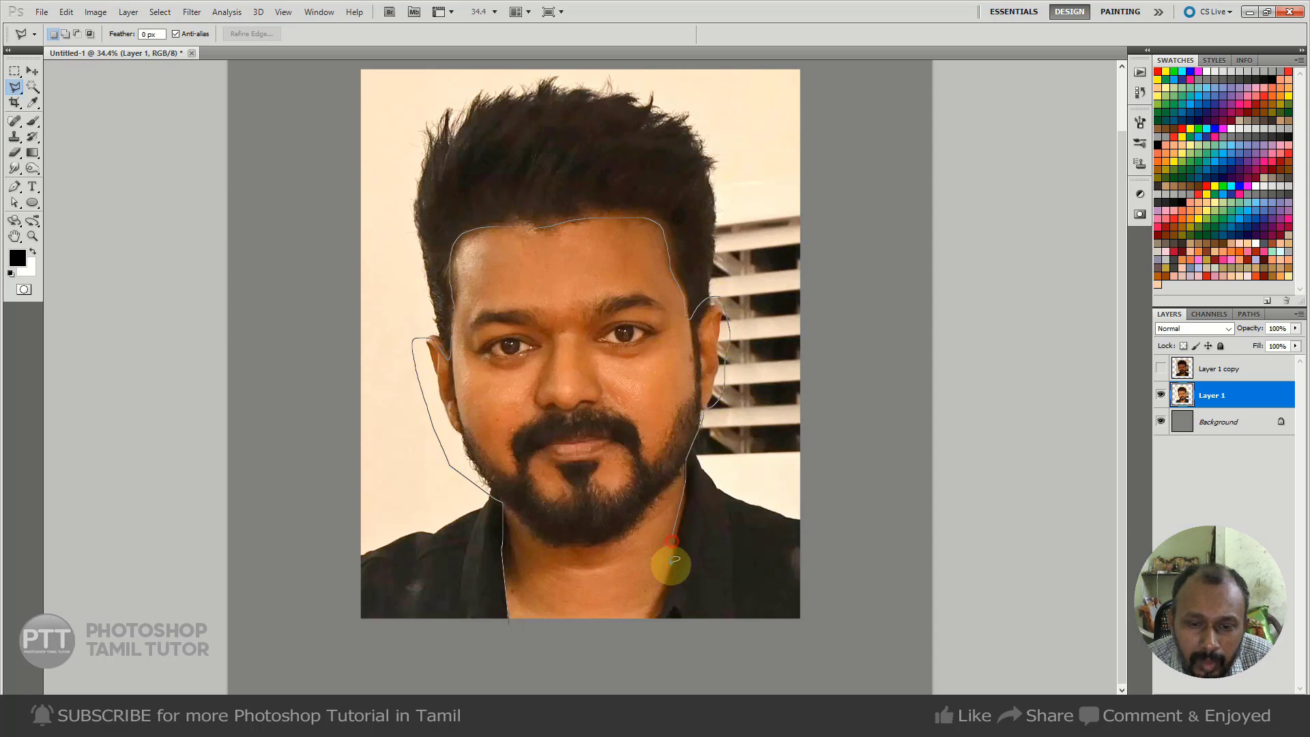
{"action": "left_click_drag", "start_coordinate": [690, 473], "coordinate": [527, 654]}
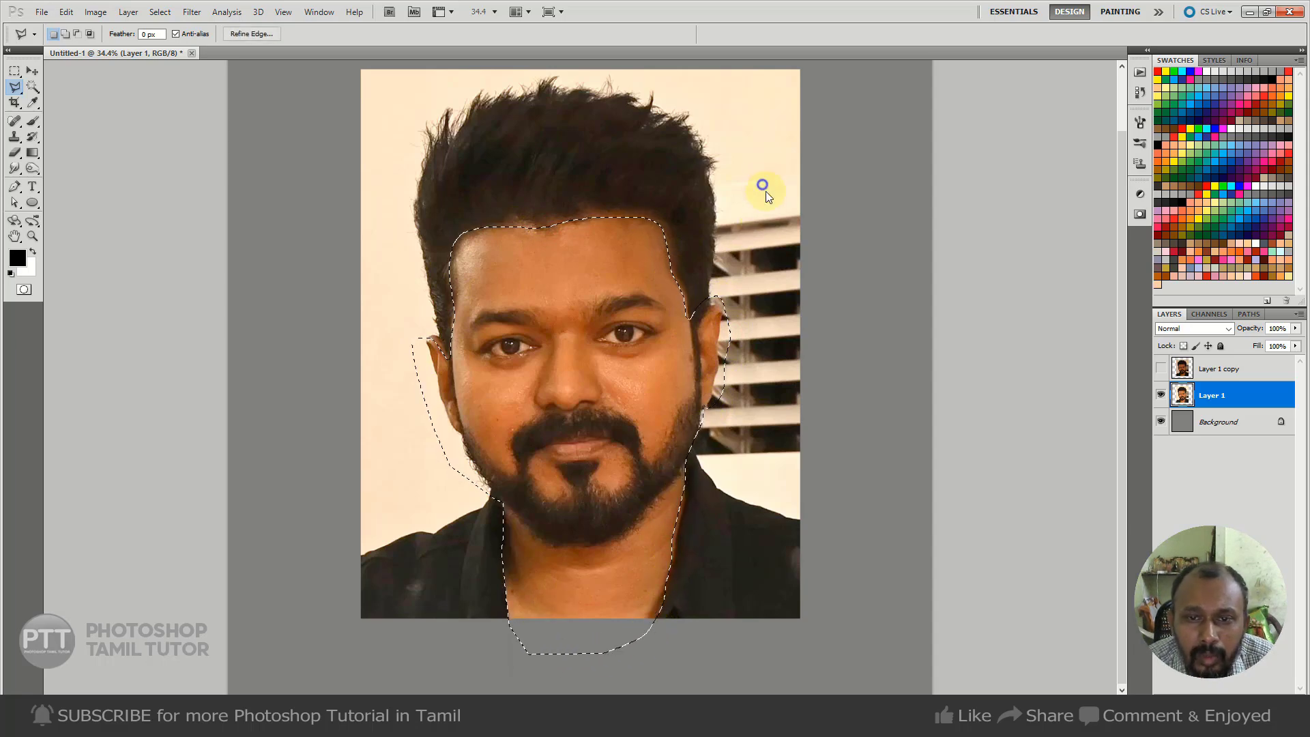
- Feather the face selection by 55 pixels, then by 8 pixels
{"action": "right_click", "coordinate": [766, 191]}
{"action": "left_click", "coordinate": [805, 224]}
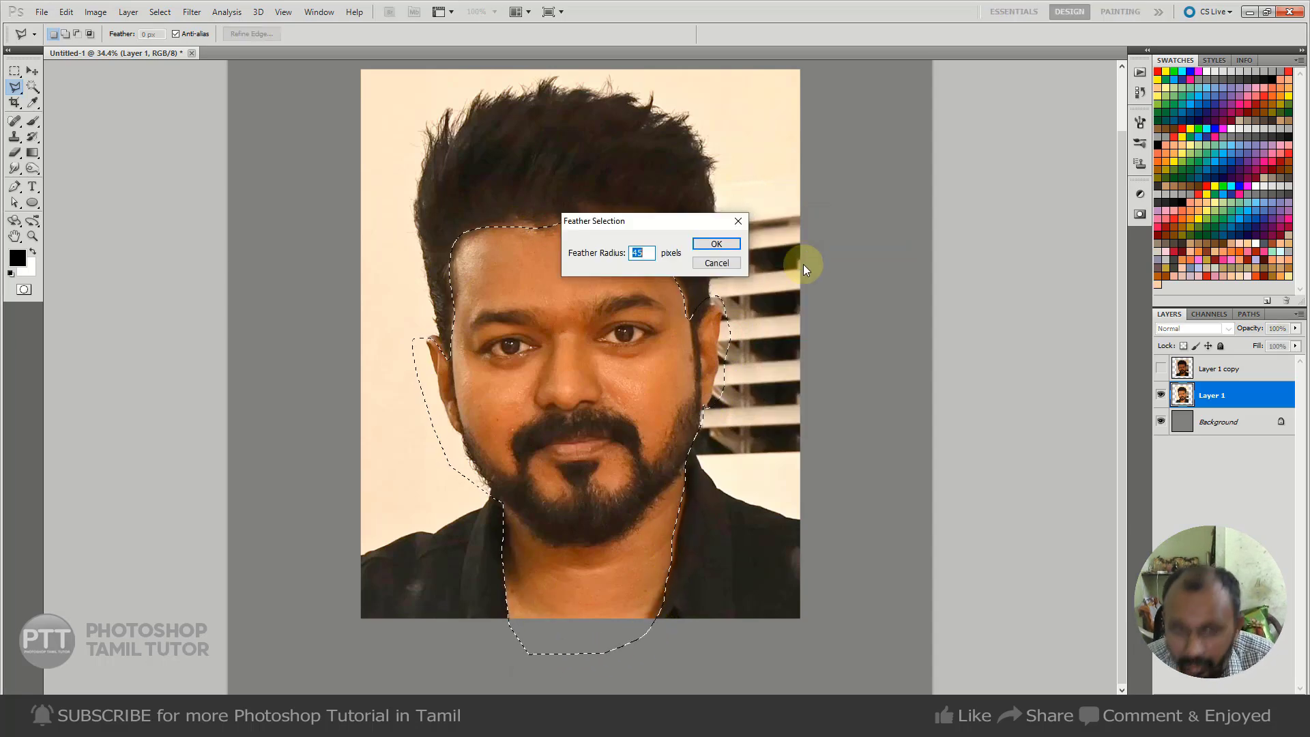
{"action": "type", "text": "55"}
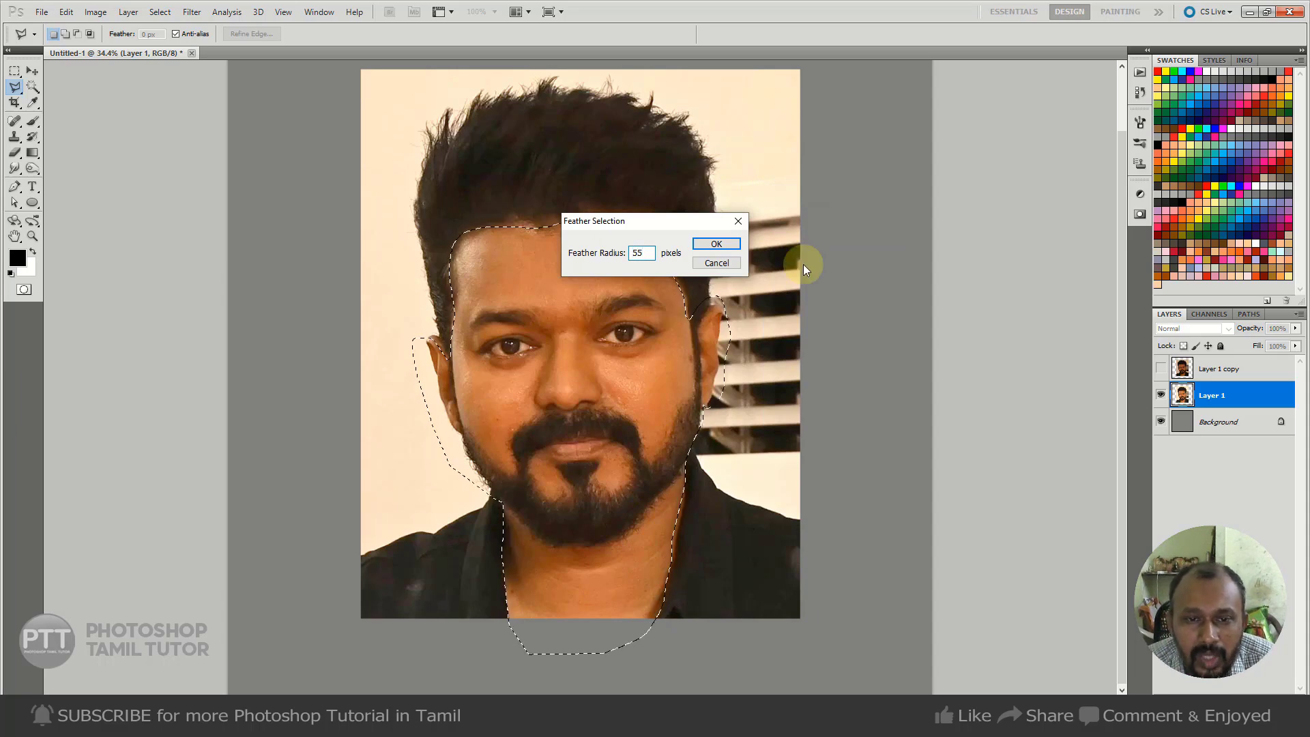
{"action": "key", "text": "Return"}
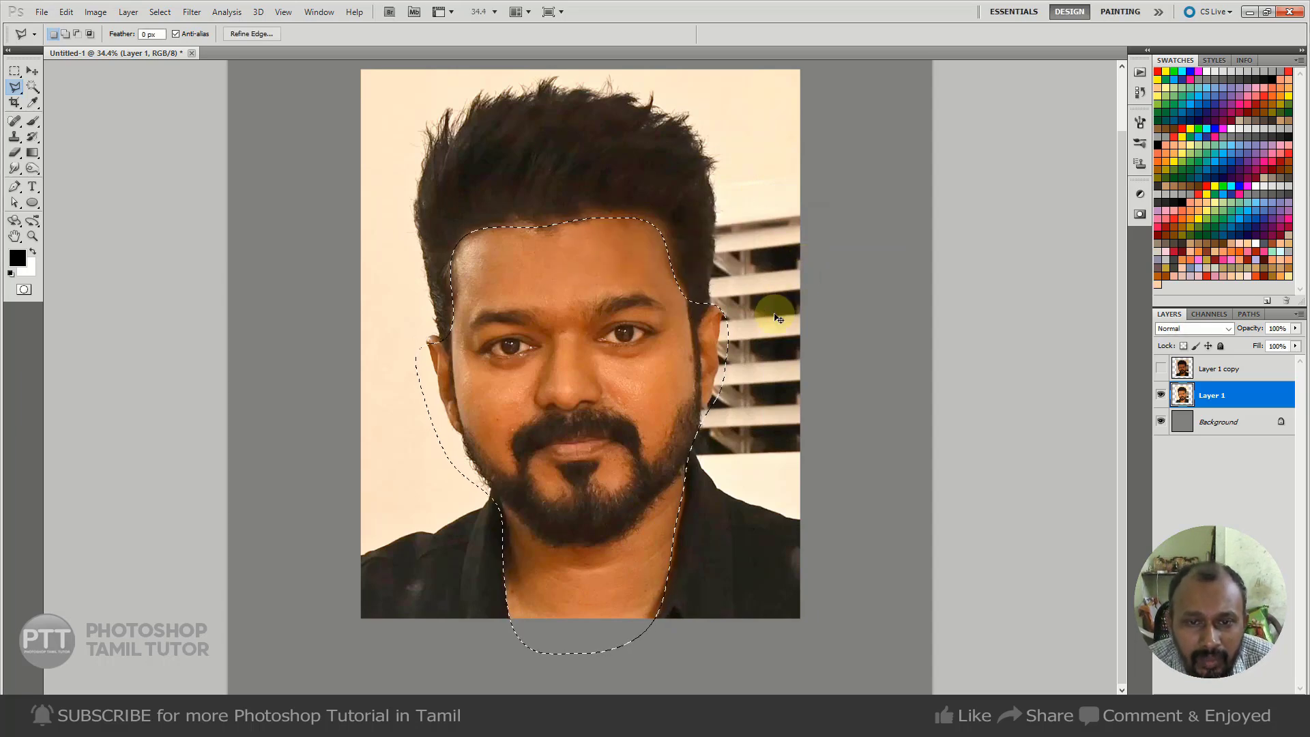
{"action": "right_click", "coordinate": [703, 232]}
{"action": "left_click", "coordinate": [758, 273]}
{"action": "type", "text": "8"}
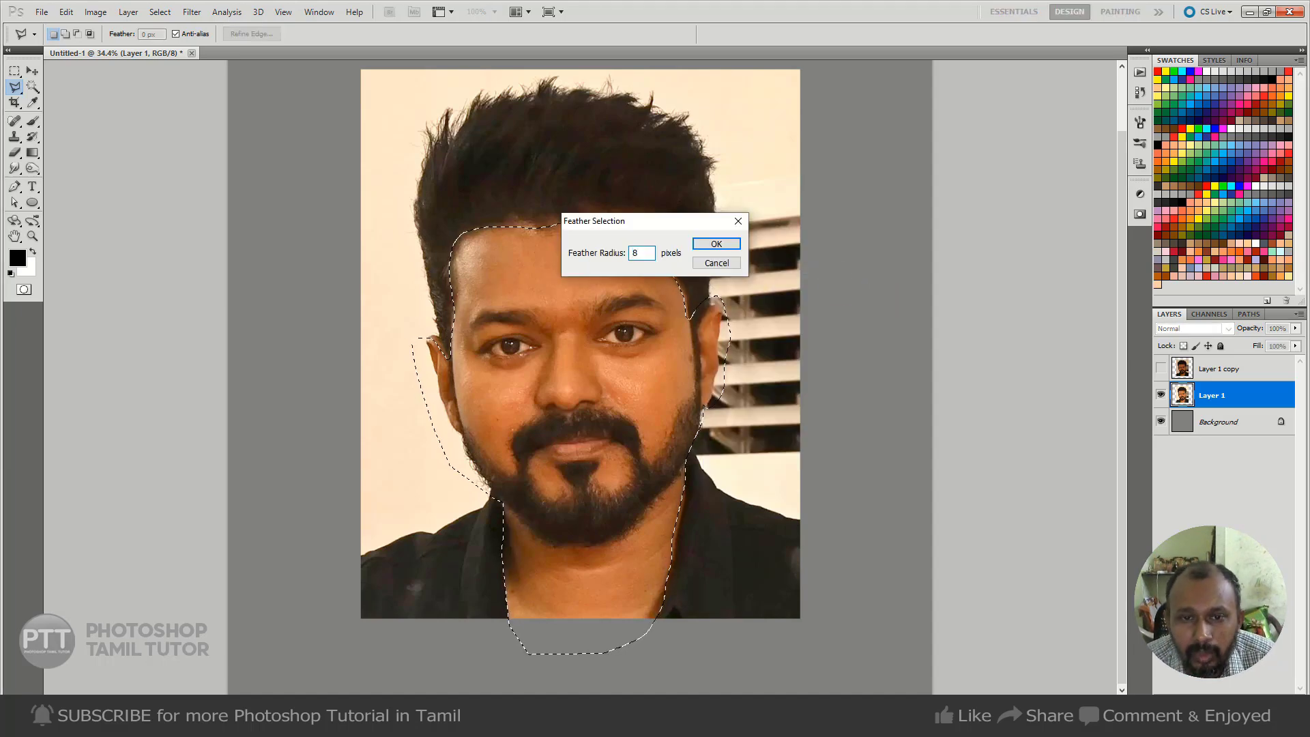
{"action": "key", "text": "Return"}
- Brighten the selected face with a Levels adjustment
{"action": "key", "text": "i"}
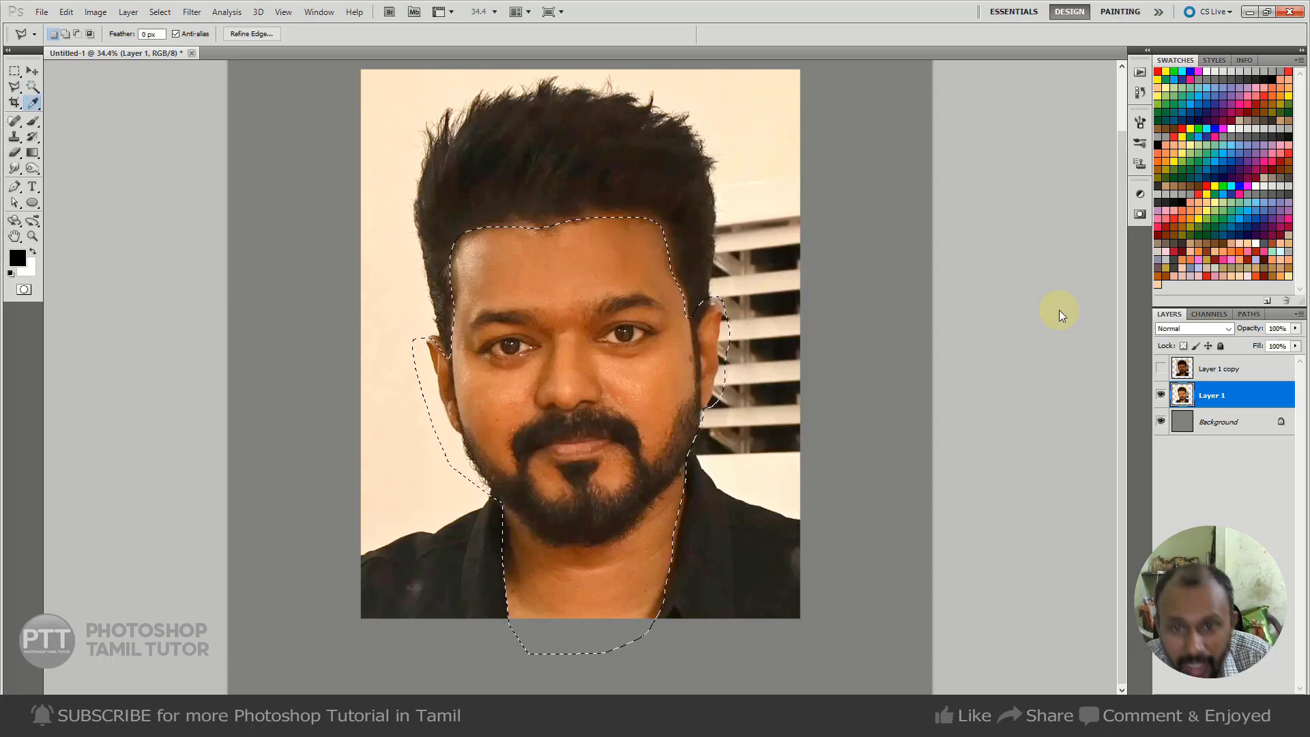
{"action": "key", "text": "ctrl+l"}
{"action": "mouse_move", "coordinate": [1097, 266]}
{"action": "left_mouse_down"}
{"action": "mouse_move", "coordinate": [1037, 265]}
{"action": "mouse_move", "coordinate": [1067, 267]}
{"action": "left_mouse_up"}
{"action": "left_click", "coordinate": [1145, 137]}
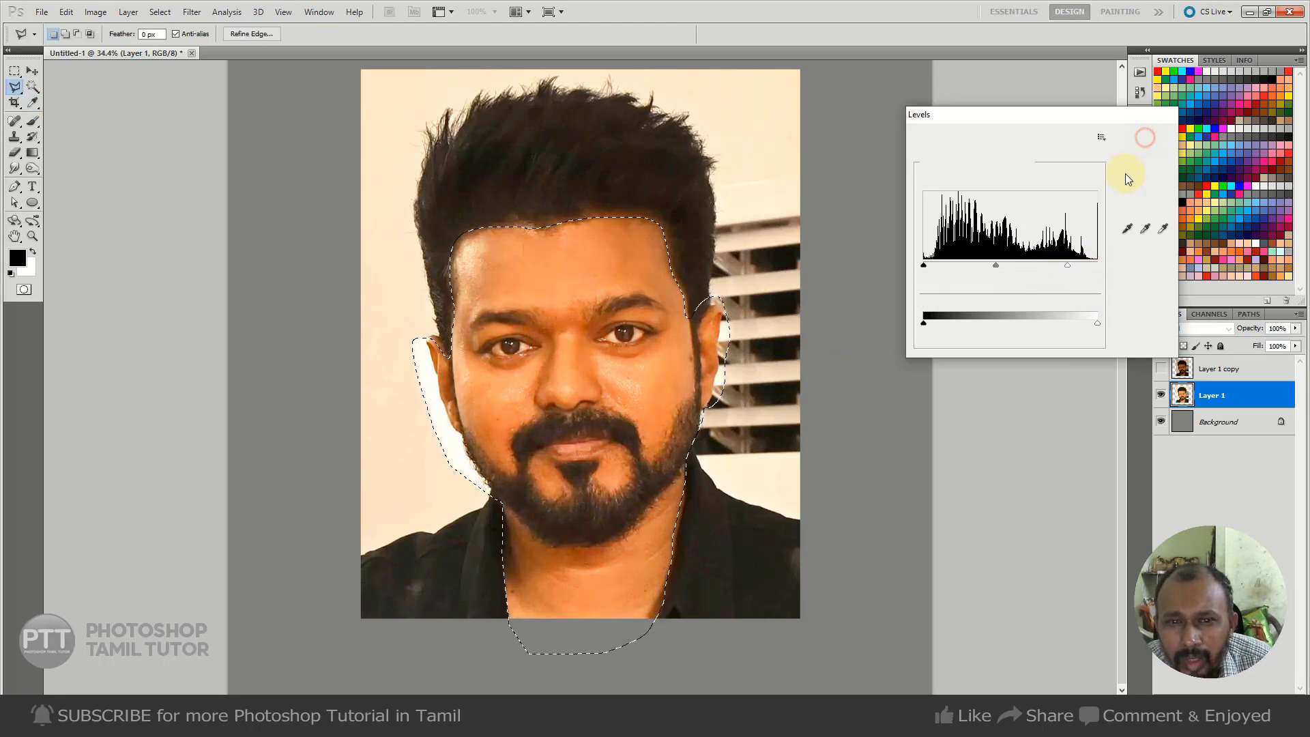
- Zoom in on the eyes and feather the selection by 10 pixels
{"action": "left_click_drag", "start_coordinate": [648, 215], "coordinate": [706, 239]}
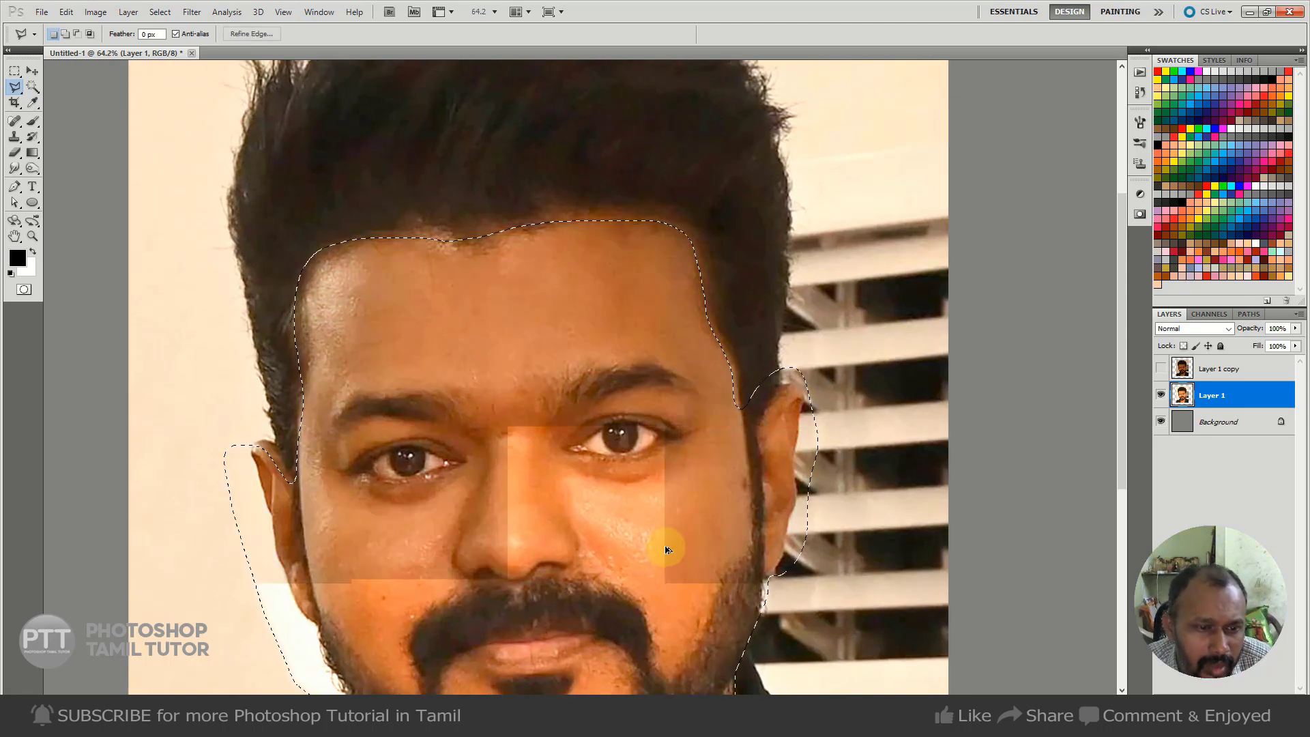
{"action": "right_click", "coordinate": [703, 339]}
{"action": "left_click", "coordinate": [750, 376]}
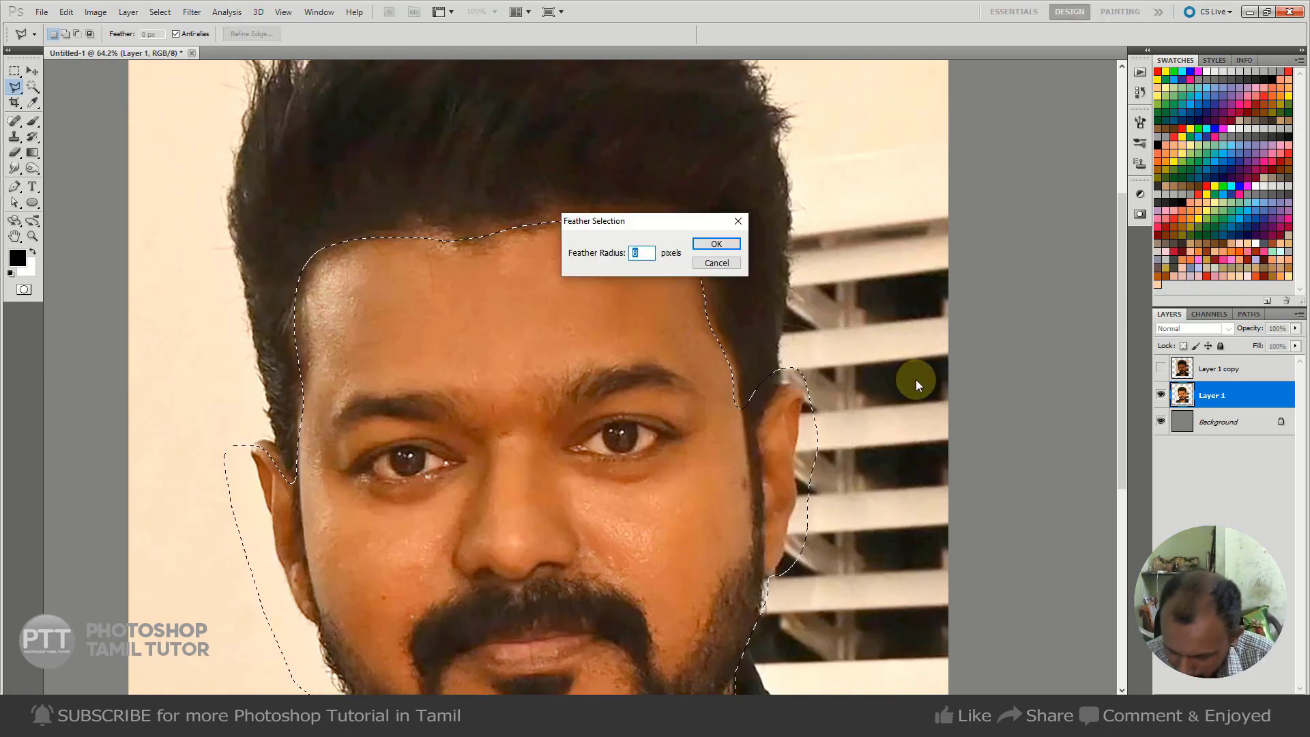
{"action": "type", "text": "10"}
{"action": "key", "text": "Return"}
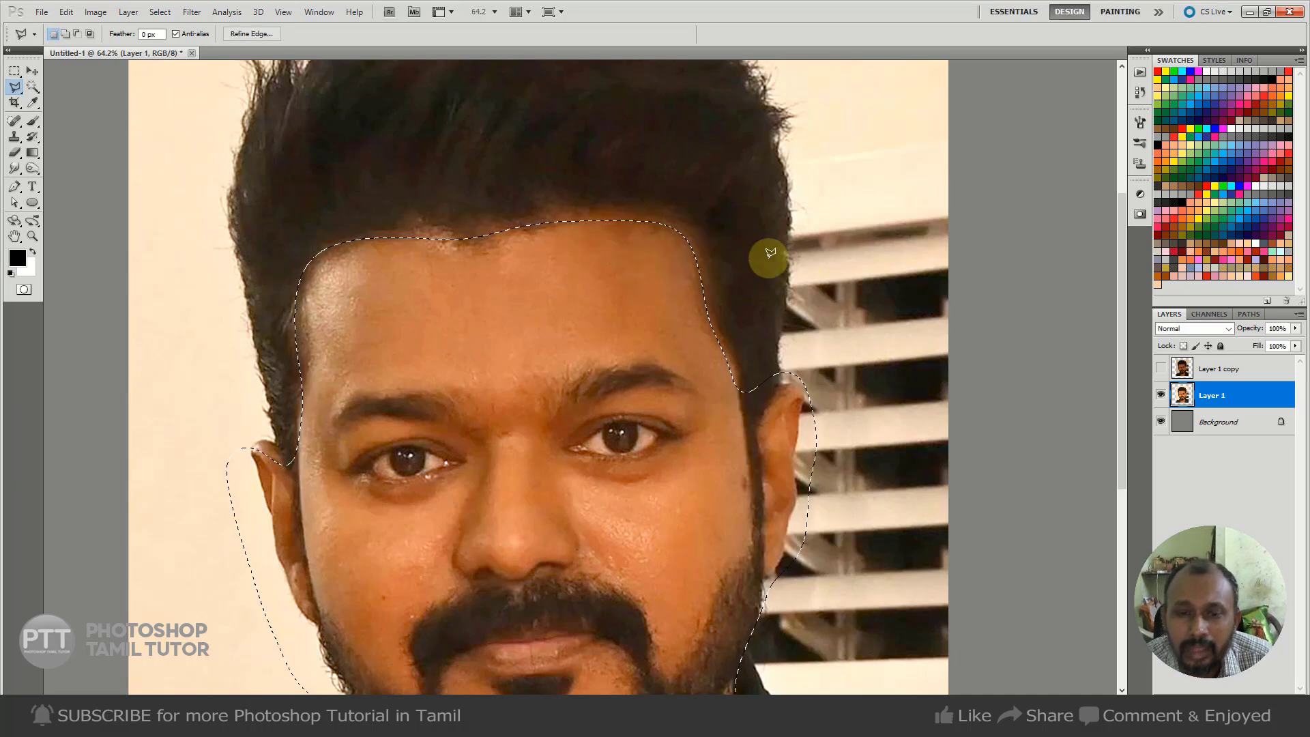
{"action": "scroll", "coordinate": [709, 297], "scroll_direction": "down", "scroll_amount": 3}
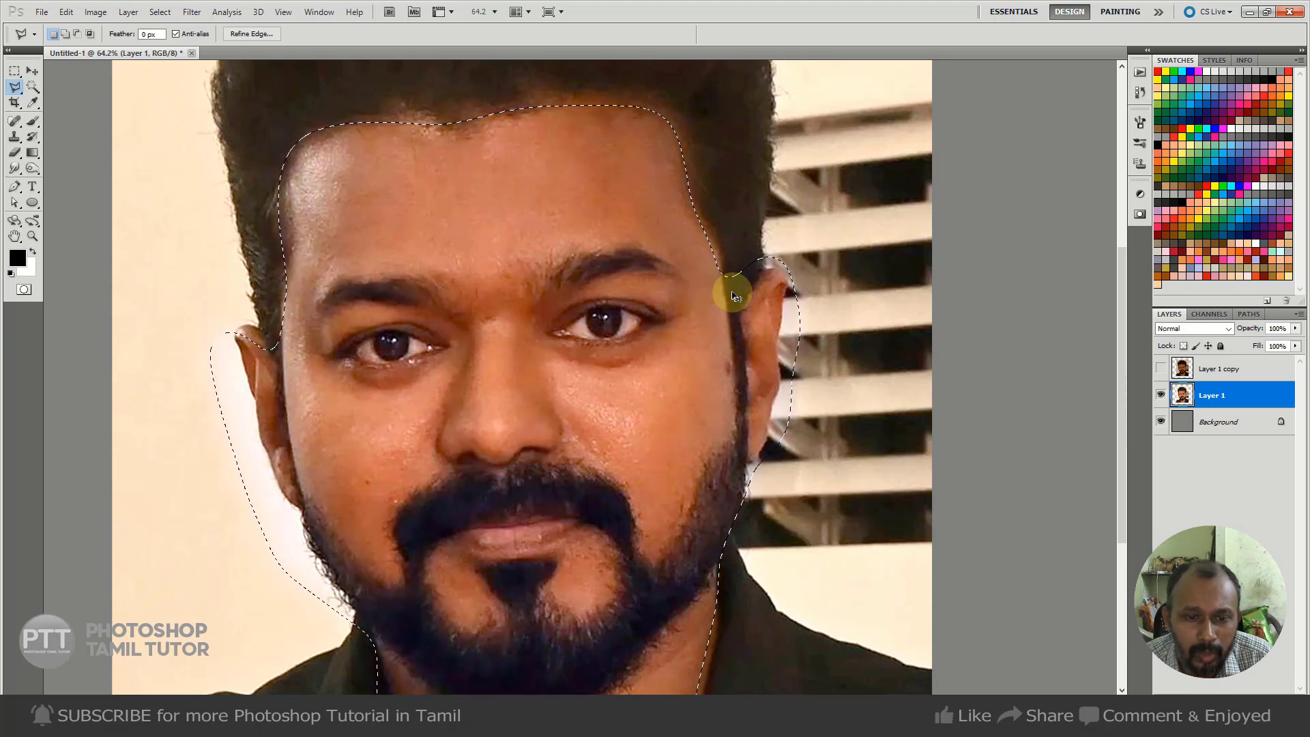
- Apply Levels midtones Red 1.14, Green 1.10, Blue 0.95 to the face, then deselect
{"action": "key", "text": "ctrl+minus"}
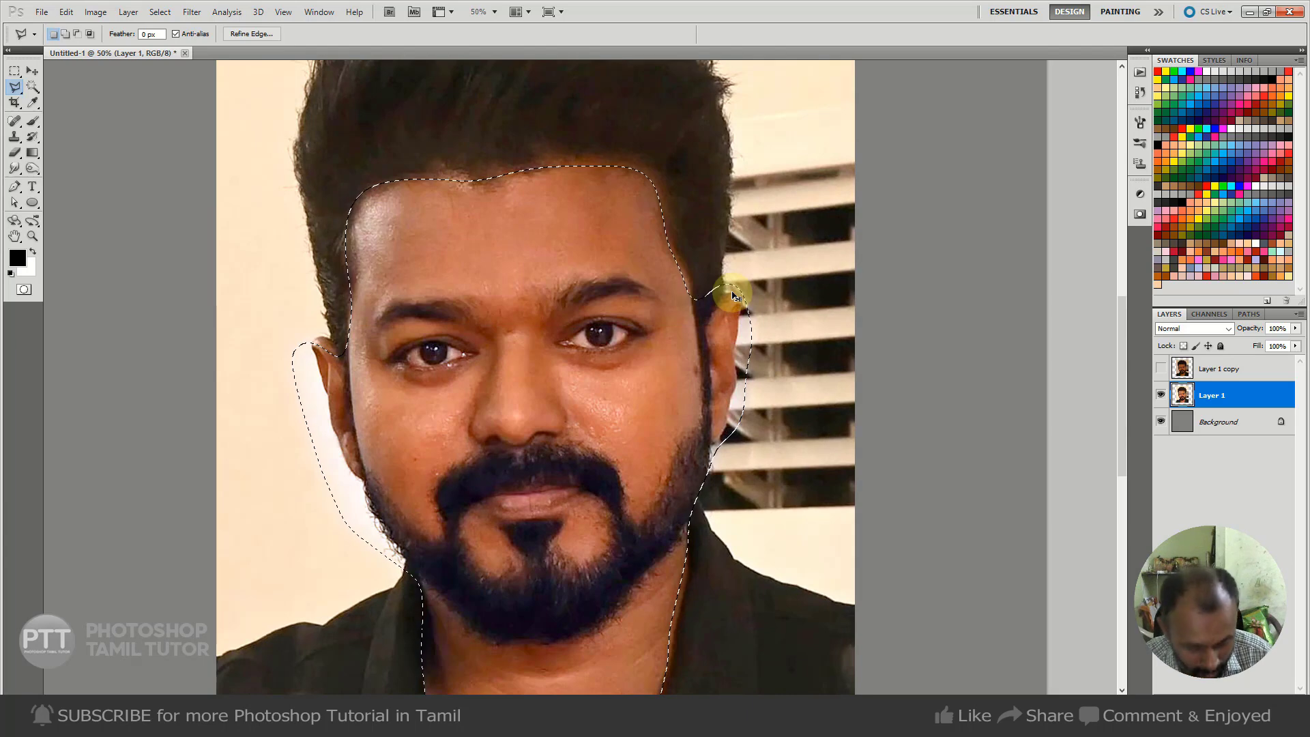
{"action": "key", "text": "ctrl+l"}
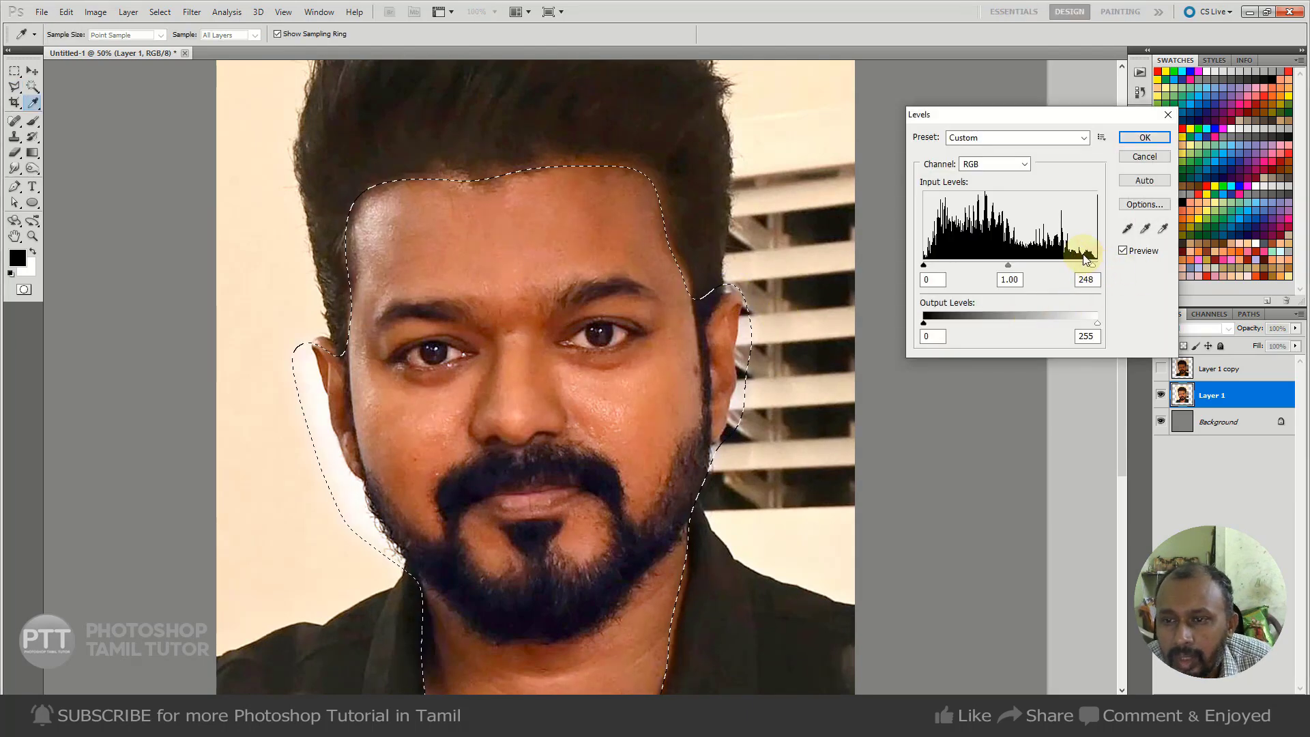
{"action": "left_click", "coordinate": [995, 164]}
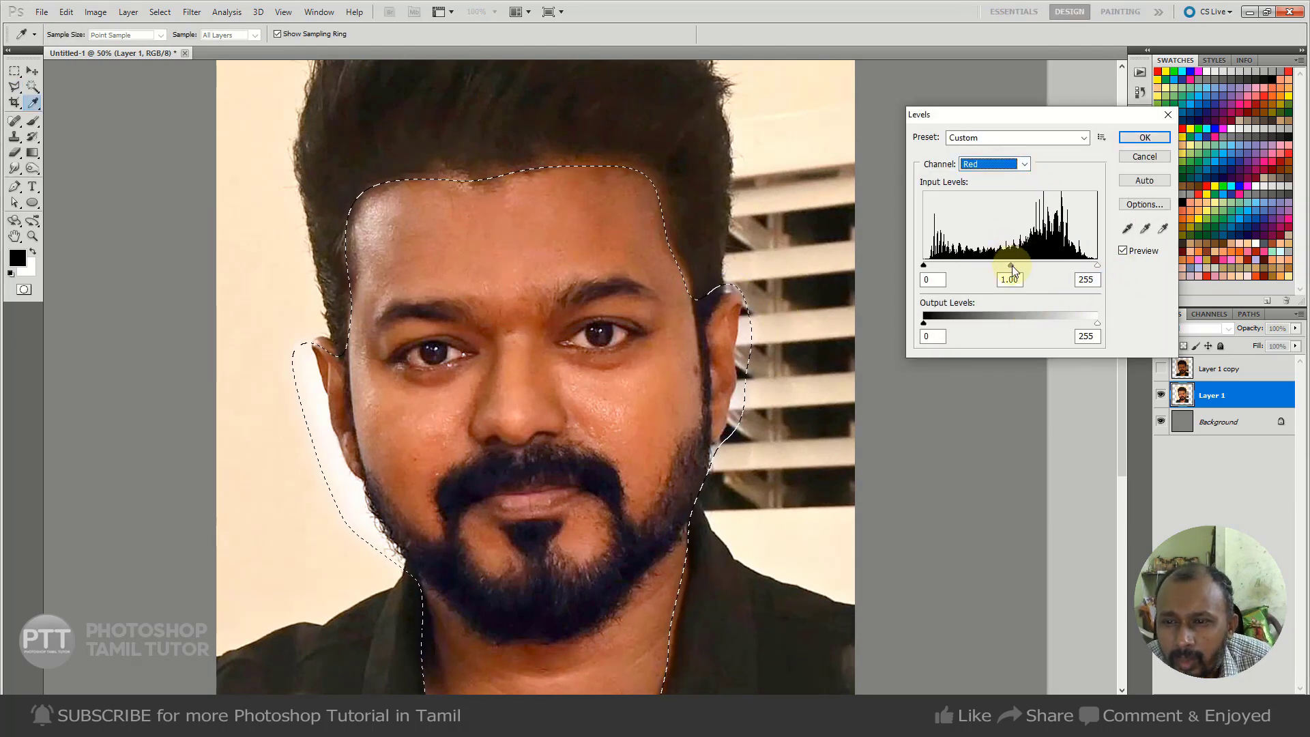
{"action": "left_click_drag", "start_coordinate": [1012, 266], "coordinate": [1002, 266]}
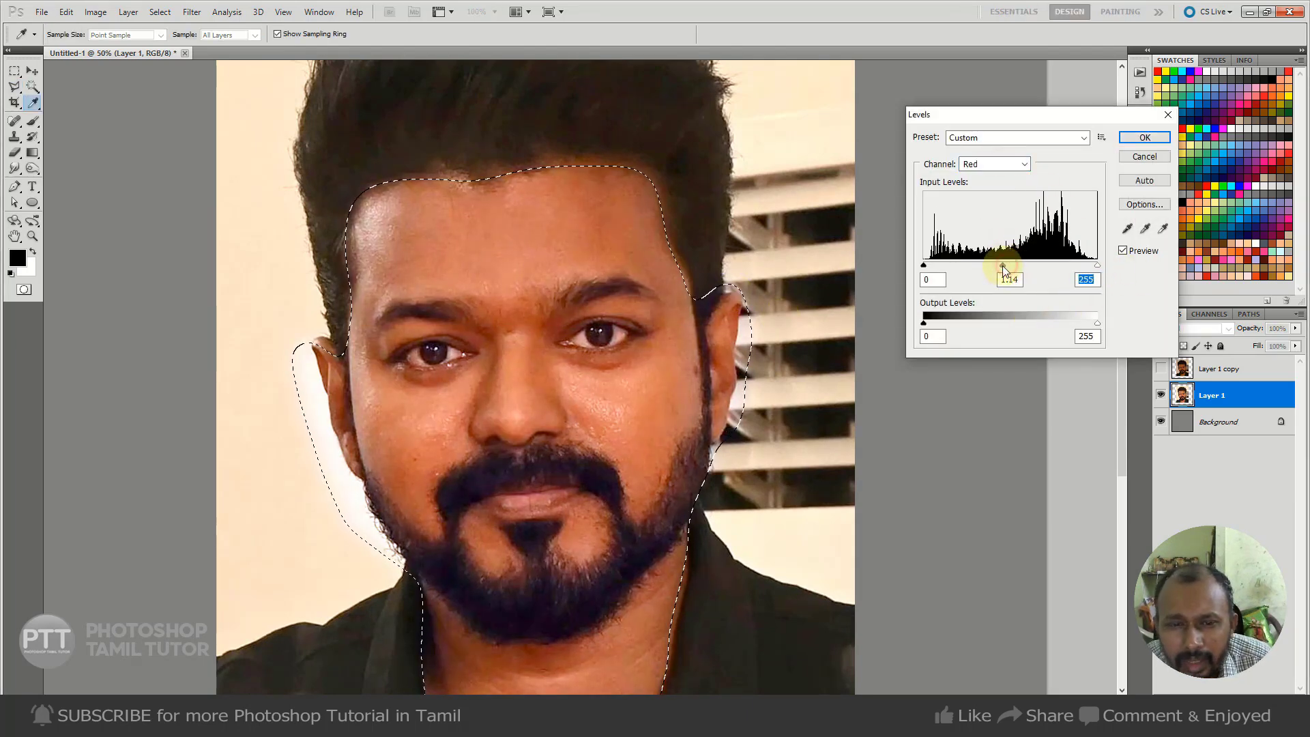
{"action": "left_click", "coordinate": [1009, 164]}
{"action": "left_click", "coordinate": [1005, 196]}
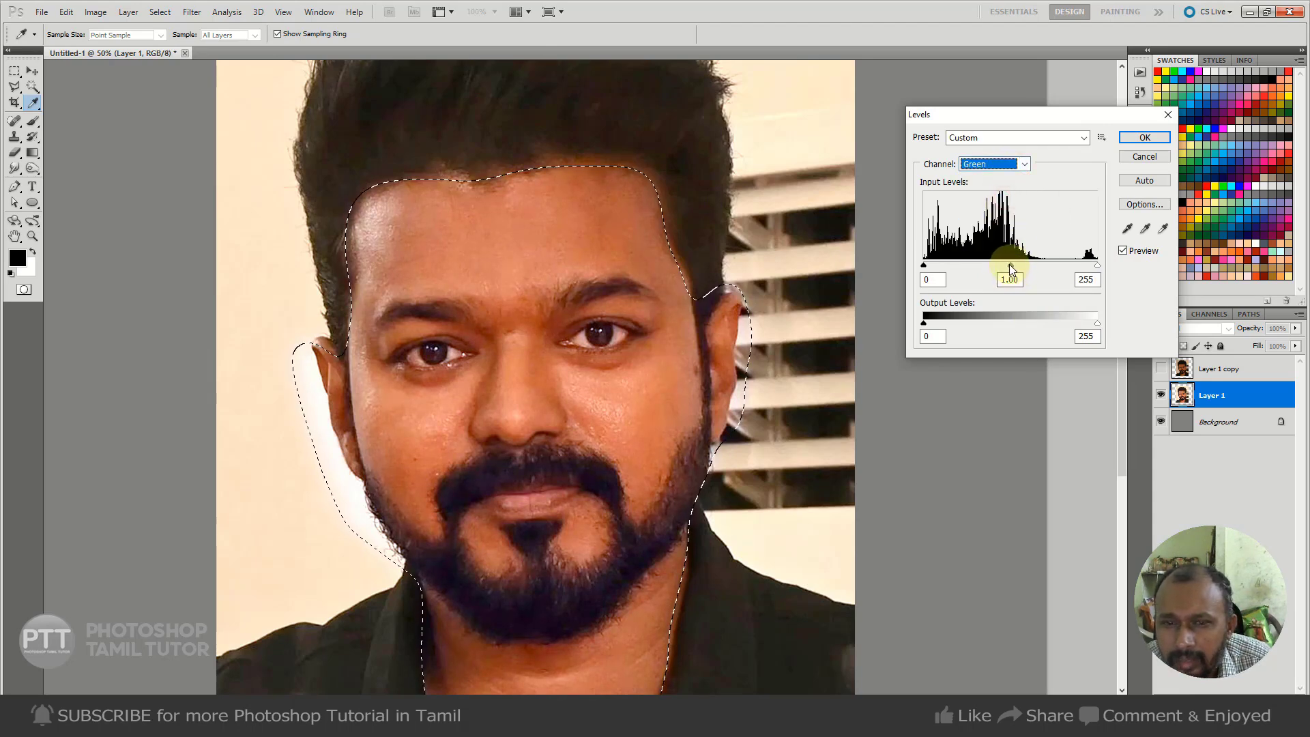
{"action": "left_click_drag", "start_coordinate": [1010, 265], "coordinate": [1005, 264]}
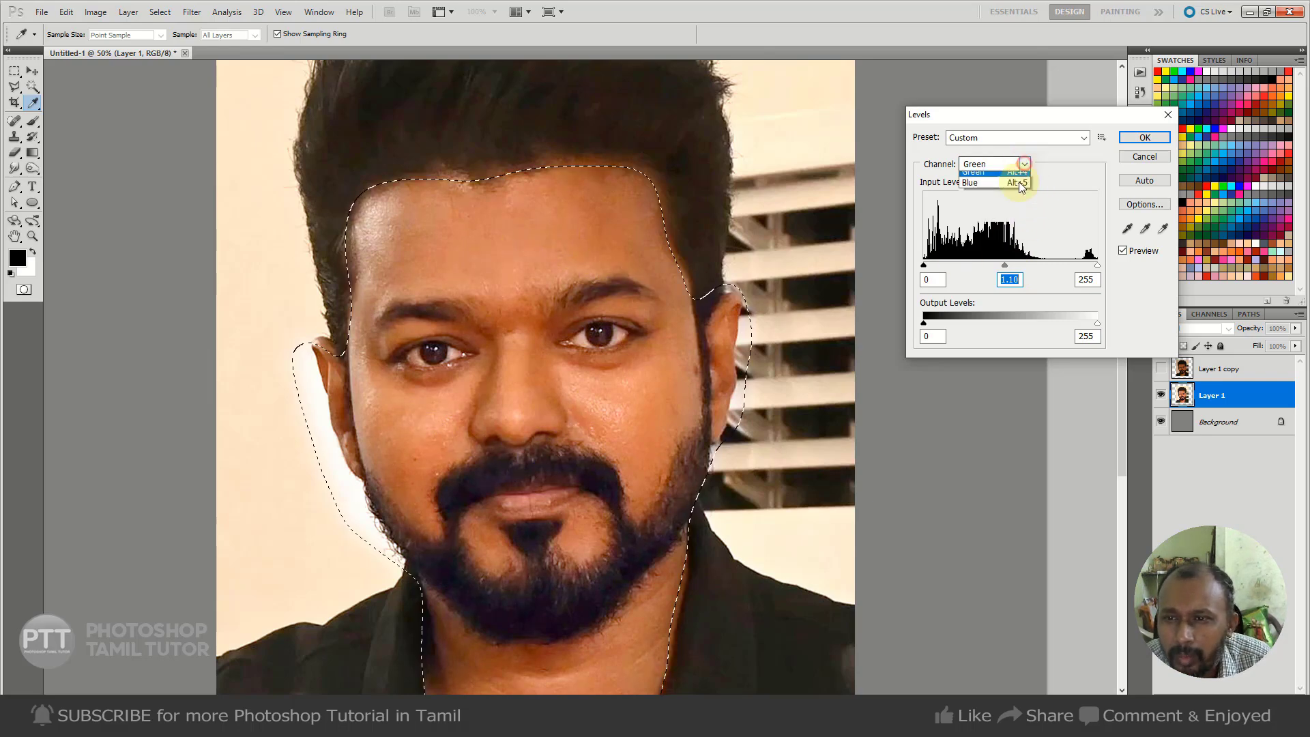
{"action": "left_click", "coordinate": [1008, 163]}
{"action": "left_click", "coordinate": [1002, 209]}
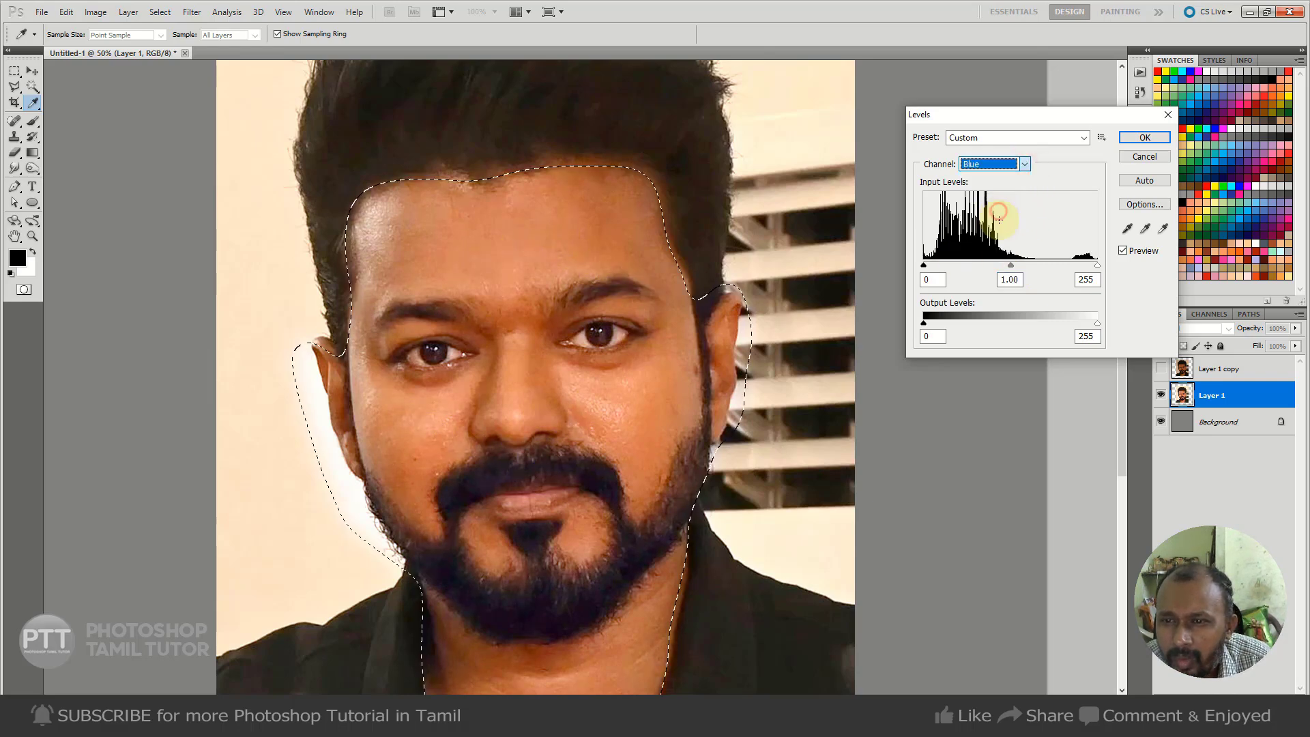
{"action": "left_click", "coordinate": [1010, 265]}
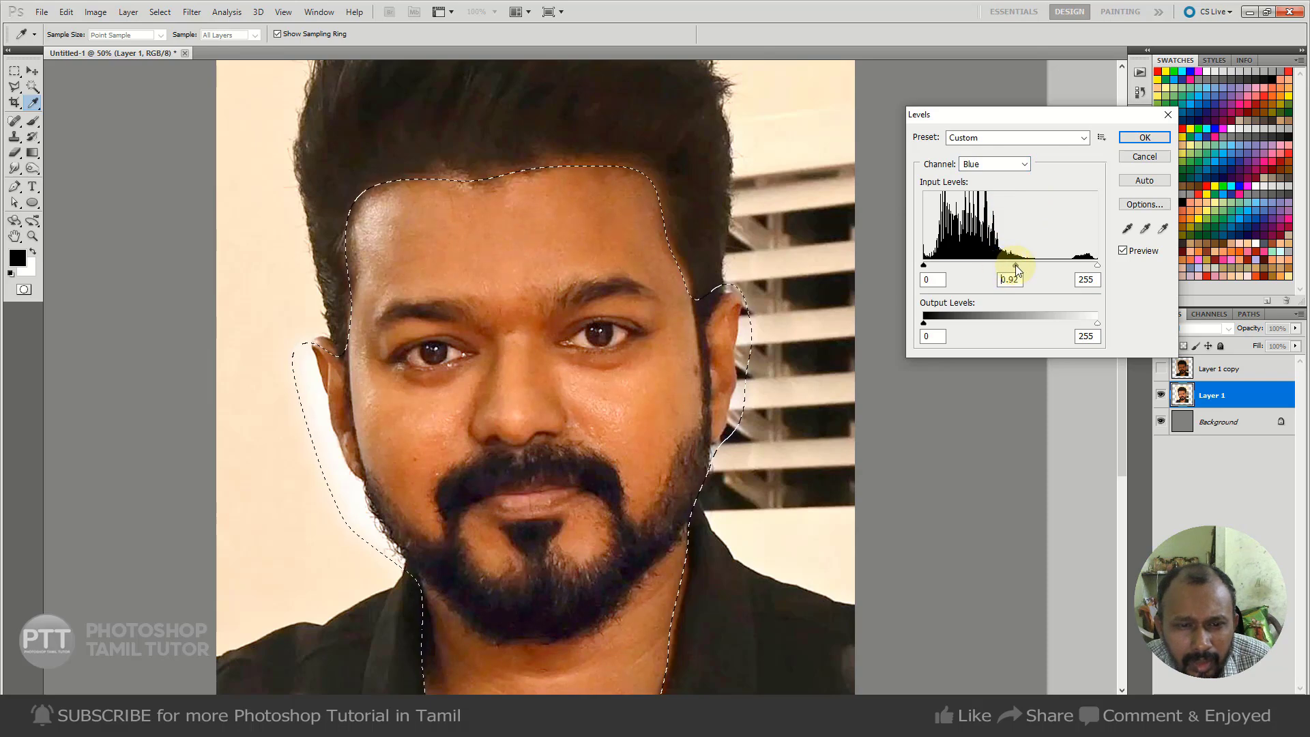
{"action": "left_click_drag", "start_coordinate": [1014, 264], "coordinate": [1012, 265]}
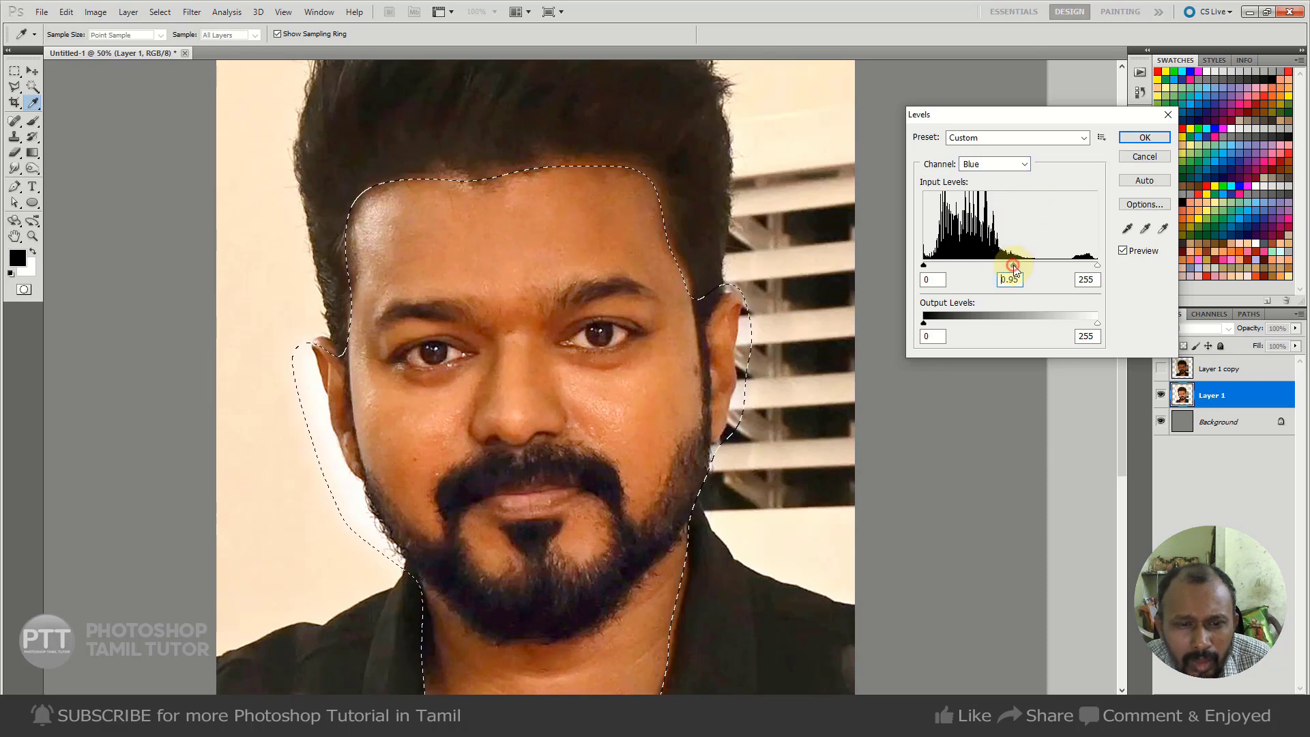
{"action": "left_click", "coordinate": [1122, 250]}
{"action": "left_click", "coordinate": [1123, 251]}
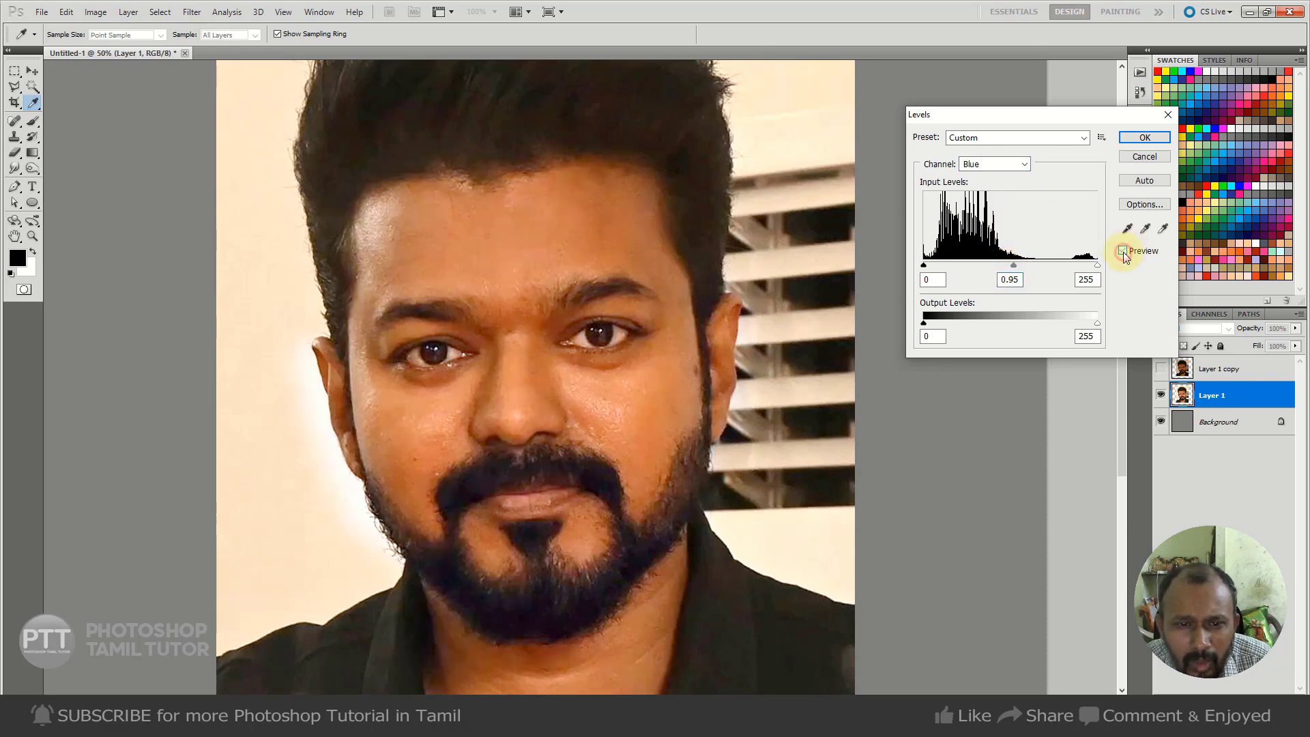
{"action": "left_click", "coordinate": [1145, 138]}
{"action": "key", "text": "ctrl+d"}
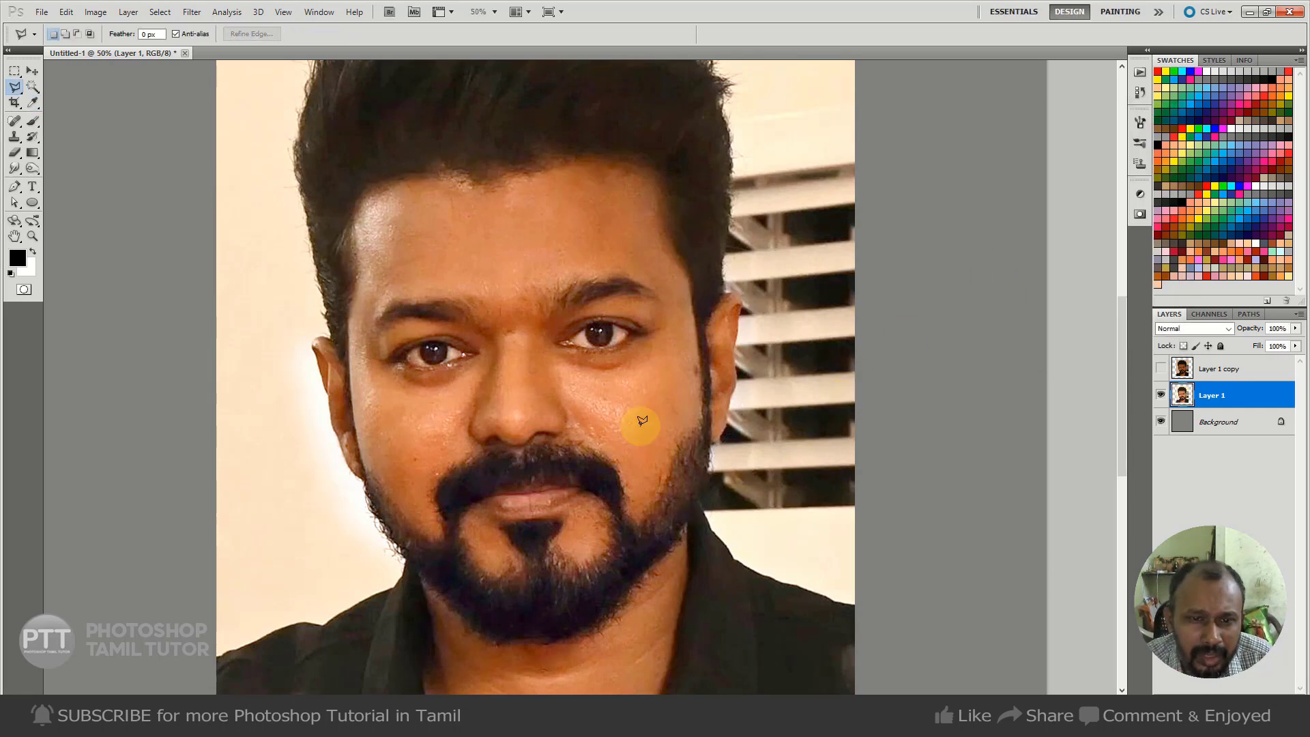
- Inspect the eye and skin up close, choose the Move tool, and bring up Image > Adjustments
{"action": "left_click", "coordinate": [614, 422], "text": "ctrl"}
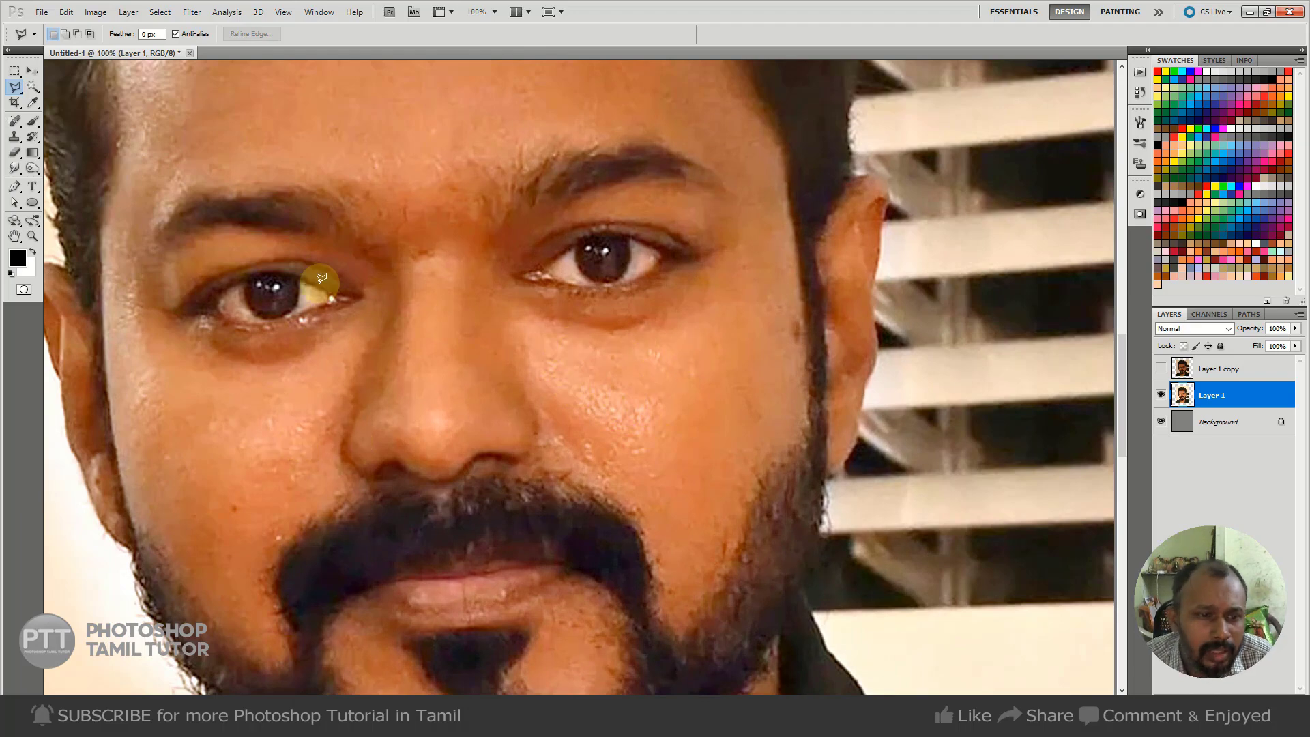
{"action": "scroll", "coordinate": [520, 428], "scroll_direction": "down", "scroll_amount": 5}
{"action": "left_click_drag", "start_coordinate": [551, 491], "coordinate": [546, 460]}
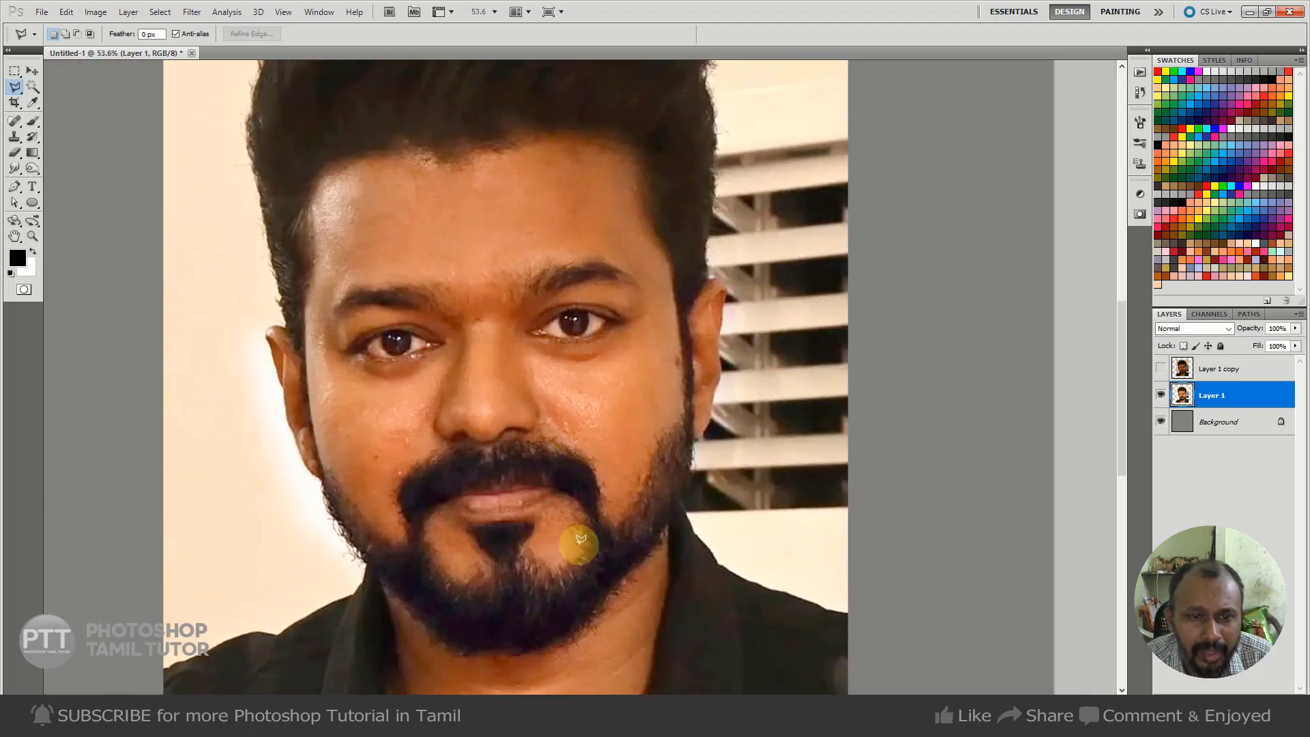
{"action": "key", "text": "v"}
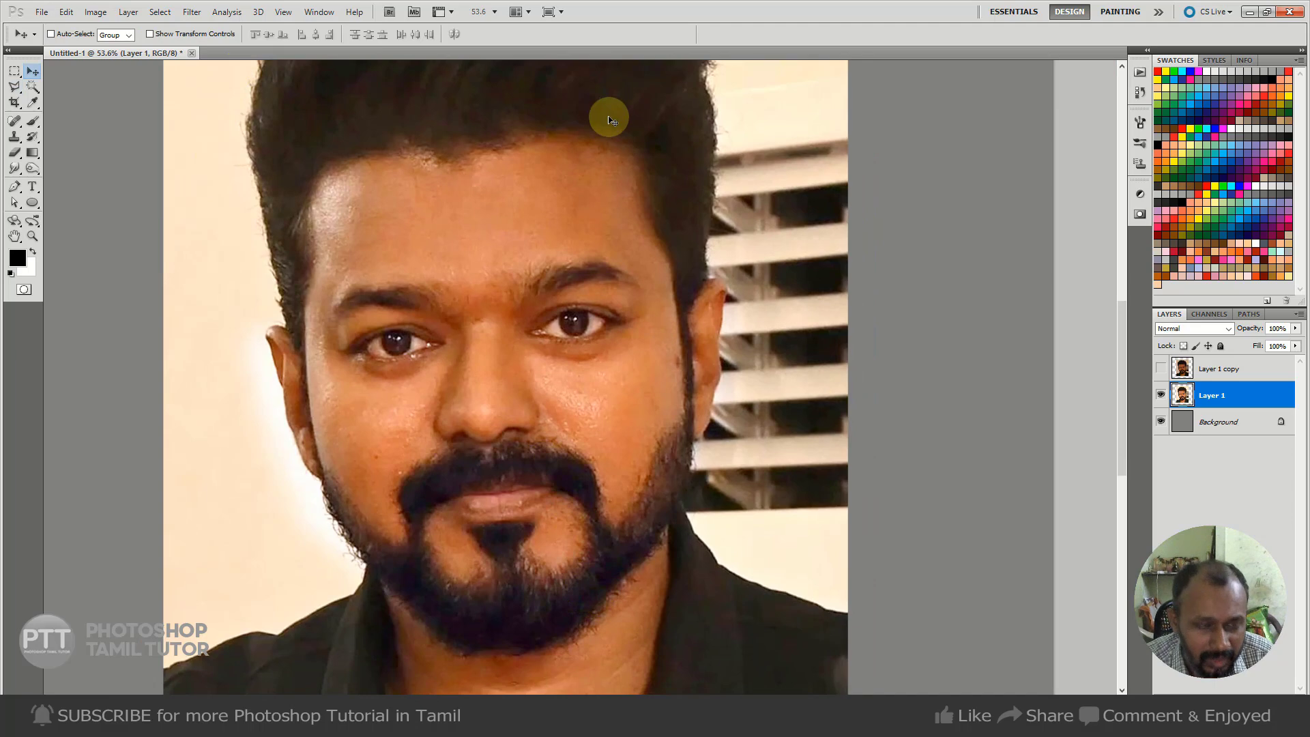
{"action": "left_click", "coordinate": [99, 14]}
{"action": "mouse_move", "coordinate": [120, 51]}
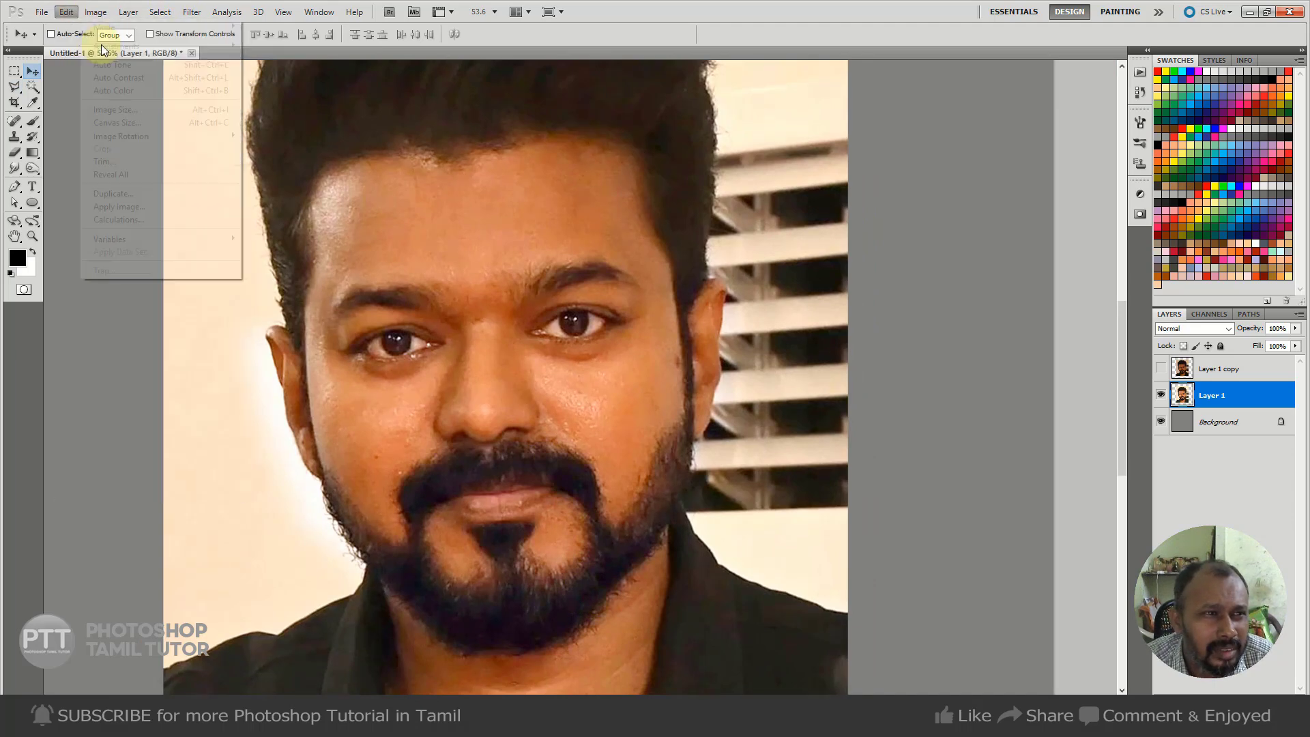
{"action": "left_click", "coordinate": [99, 13]}
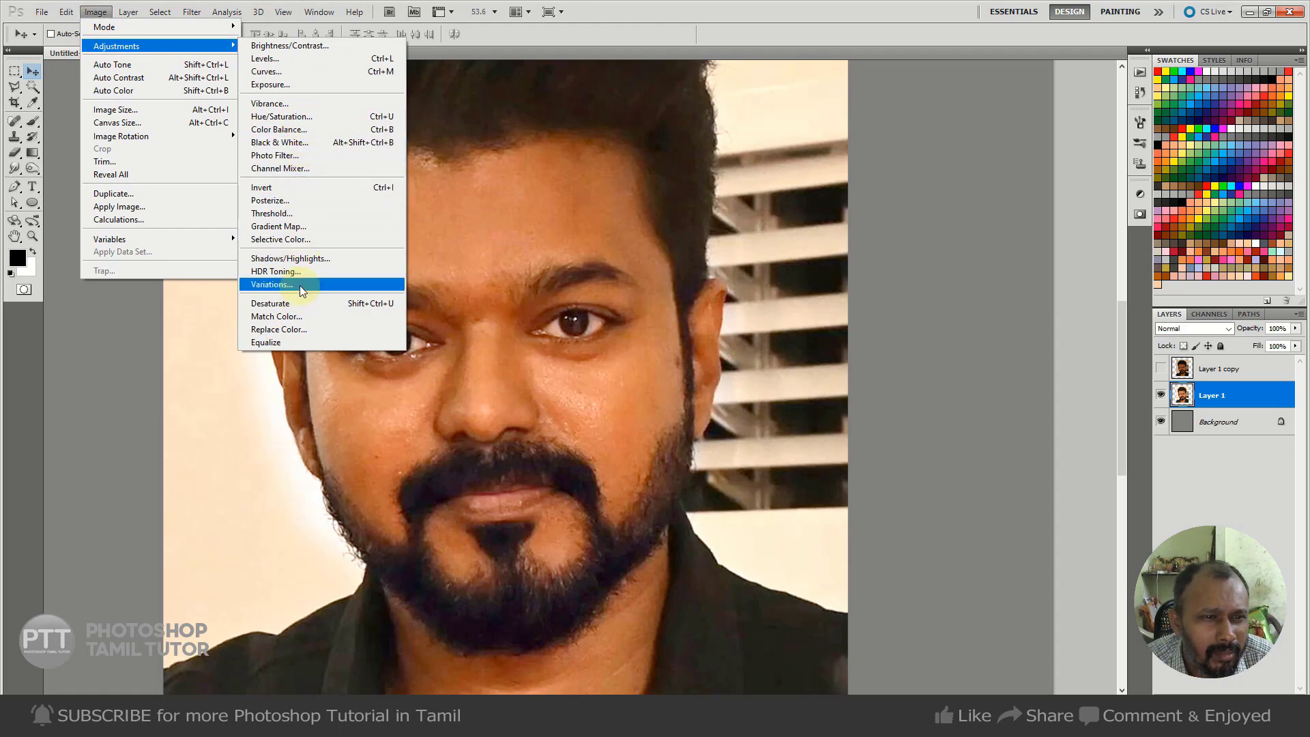
- Apply Selective Color: Reds Cyan 0, Whites Magenta +62 with less Yellow, Neutrals Yellow +9
{"action": "left_click", "coordinate": [287, 239]}
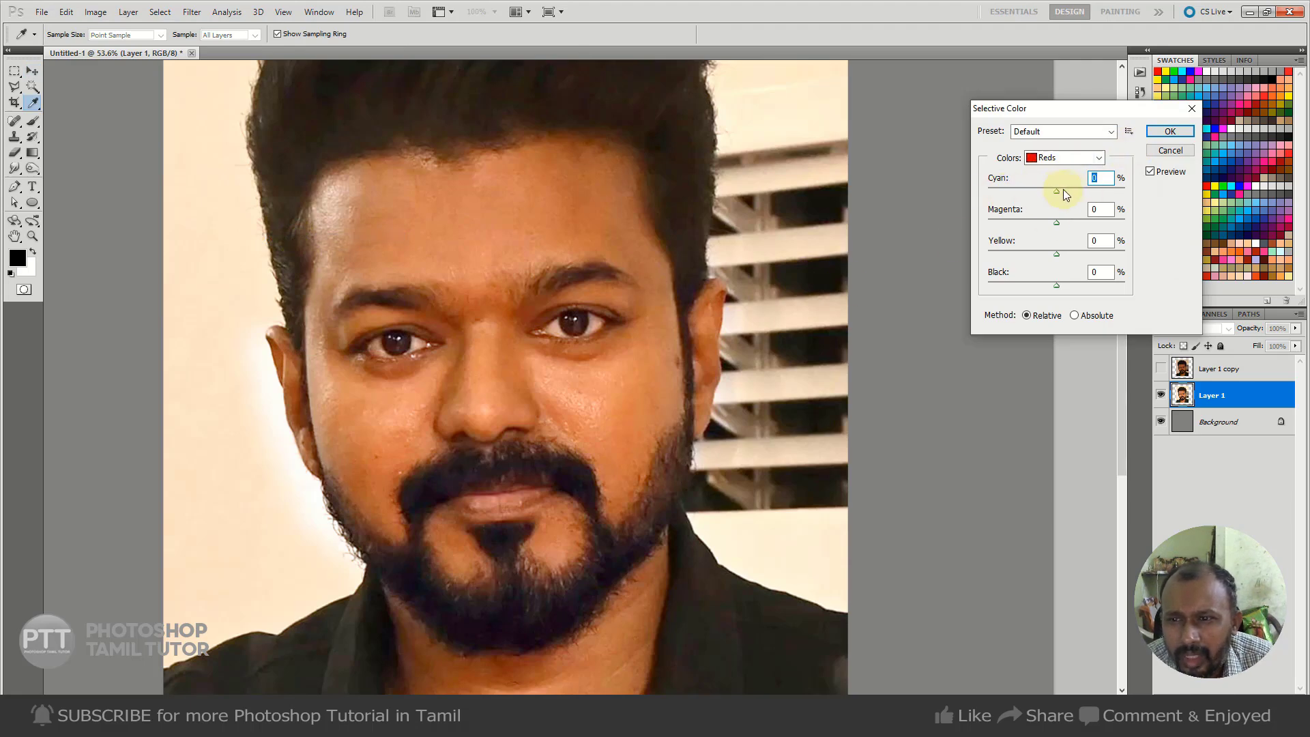
{"action": "left_click_drag", "start_coordinate": [1066, 194], "coordinate": [1059, 194]}
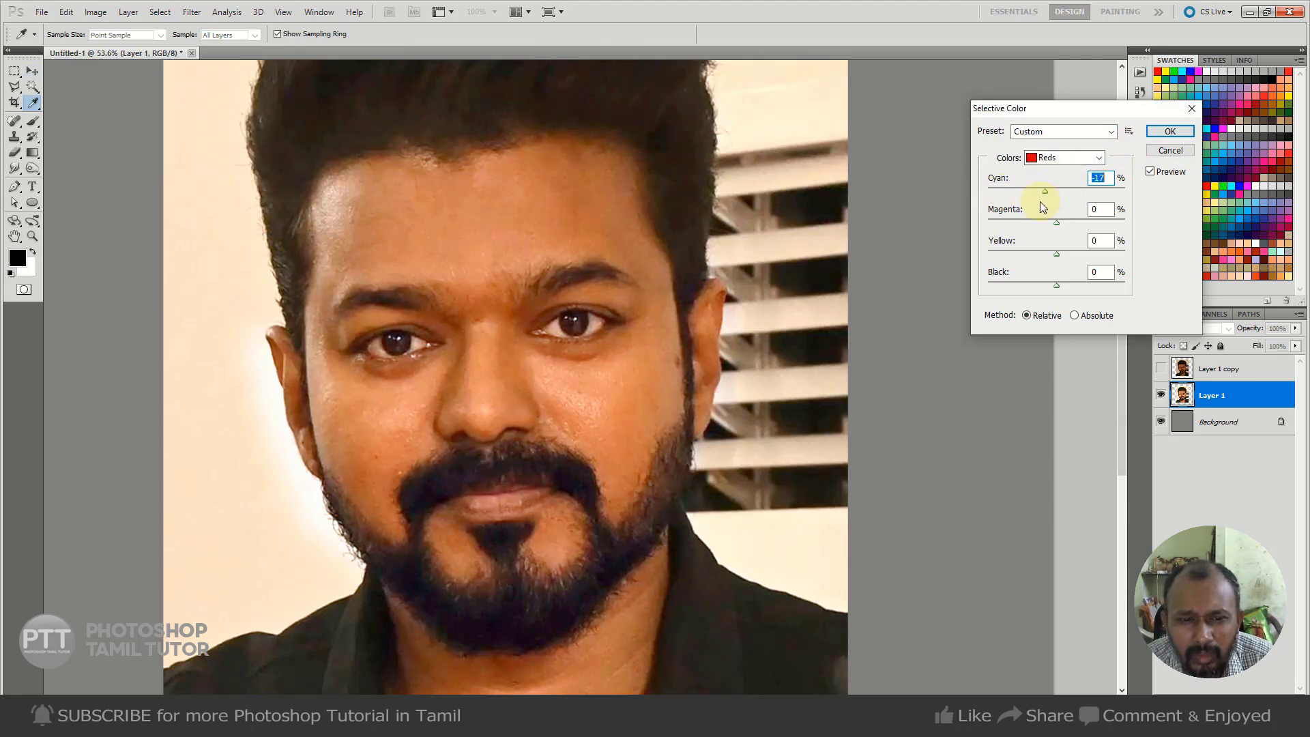
{"action": "left_click", "coordinate": [1065, 158]}
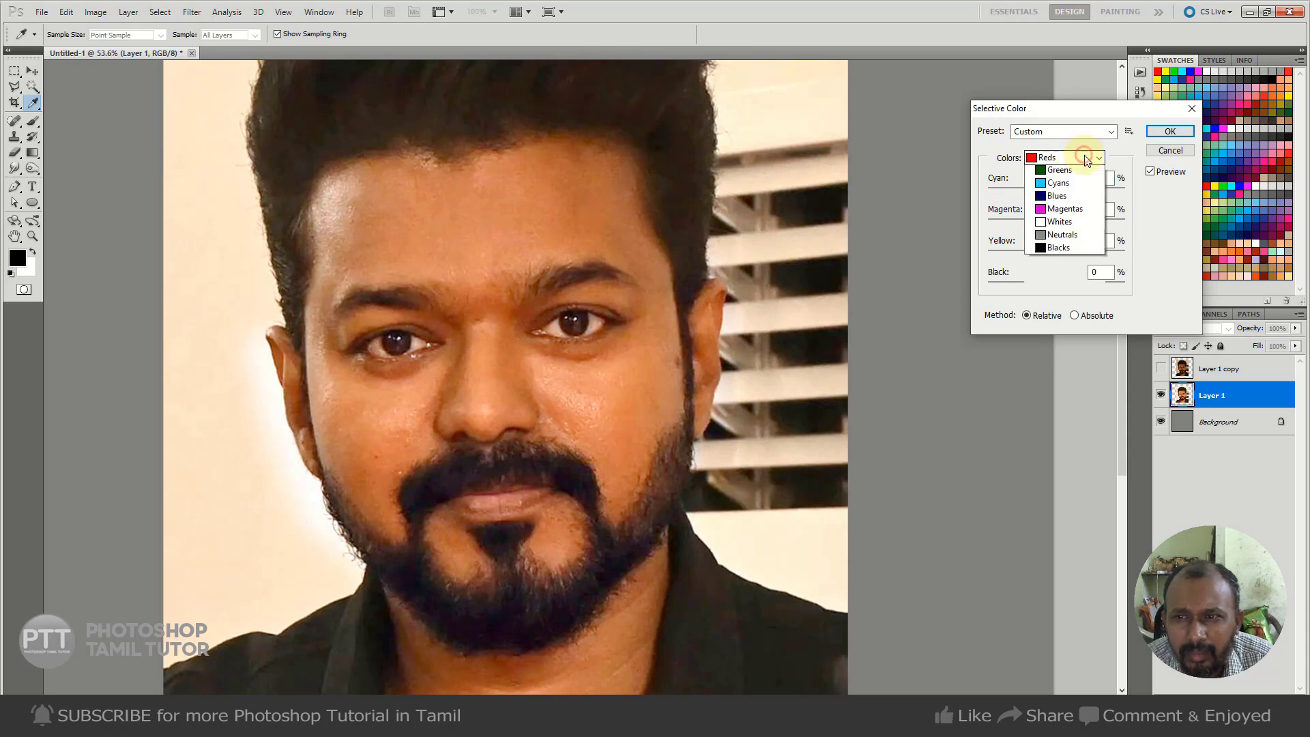
{"action": "left_click", "coordinate": [1036, 258]}
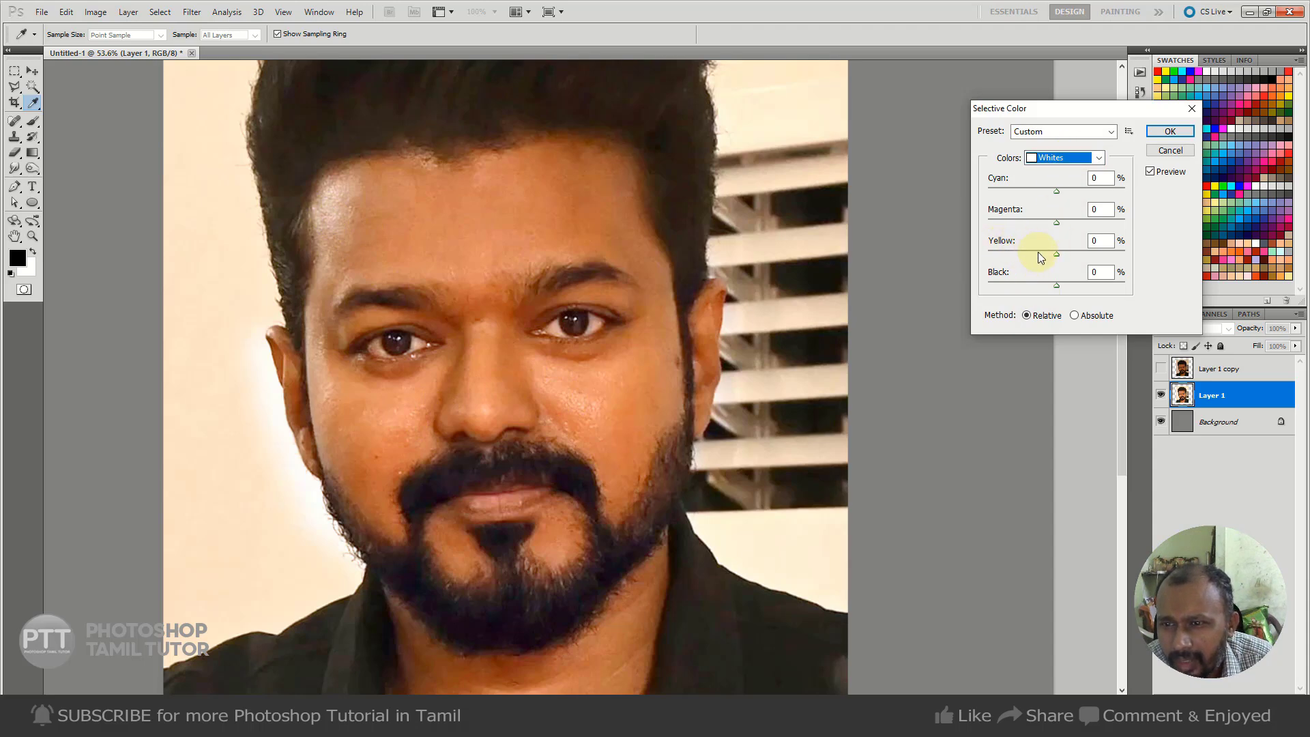
{"action": "left_click_drag", "start_coordinate": [1054, 255], "coordinate": [1034, 259]}
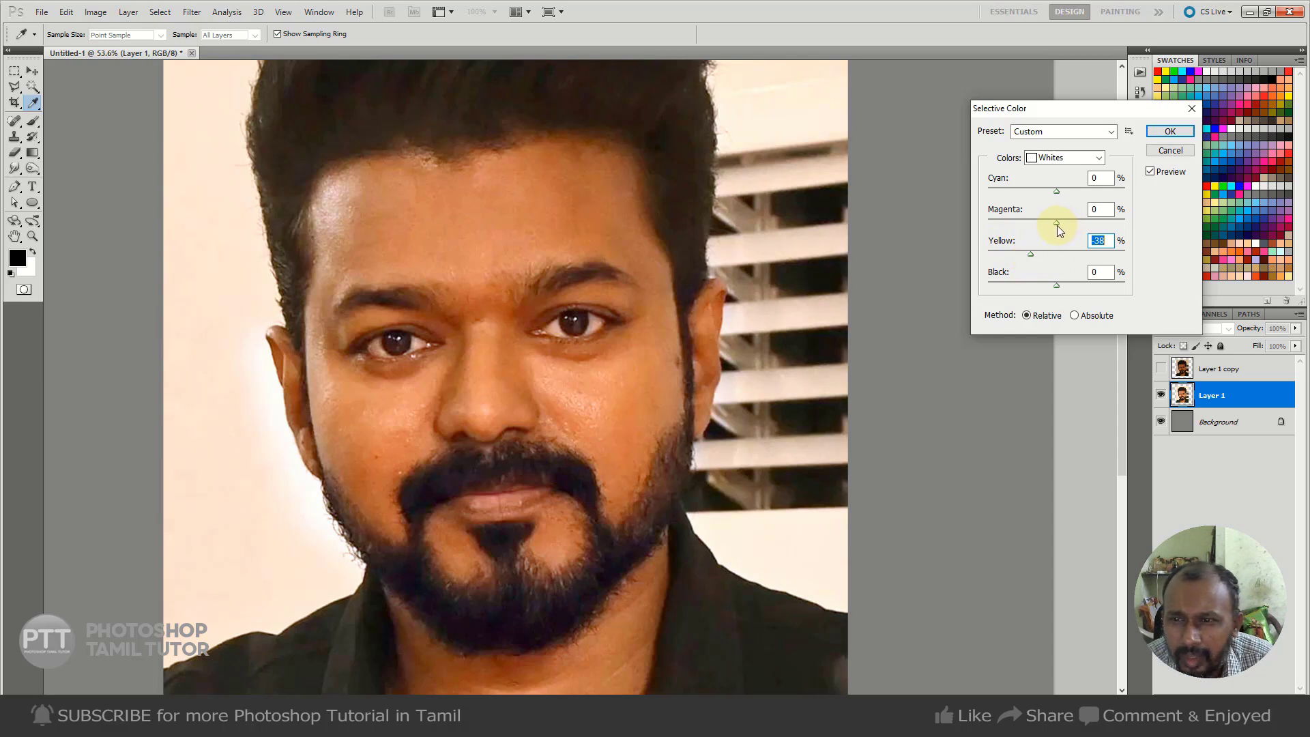
{"action": "left_click_drag", "start_coordinate": [1086, 219], "coordinate": [1074, 223]}
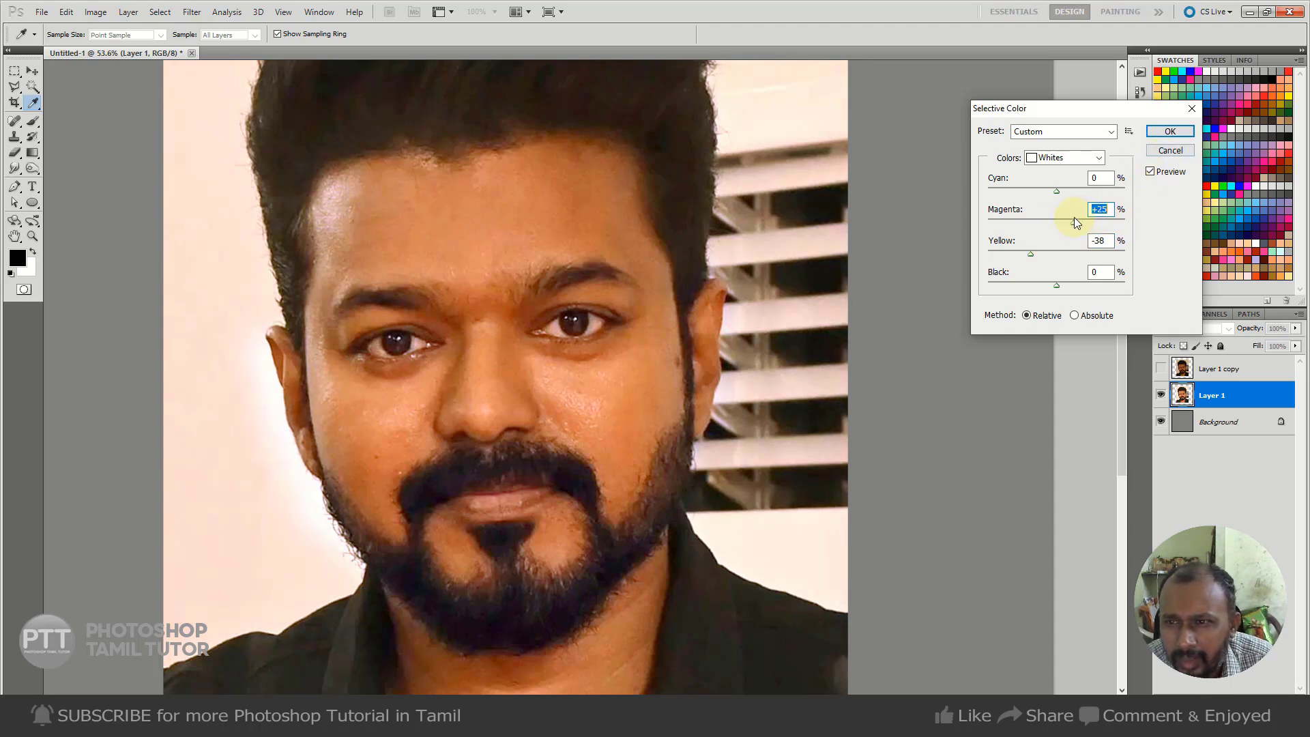
{"action": "left_click_drag", "start_coordinate": [1075, 222], "coordinate": [1110, 224]}
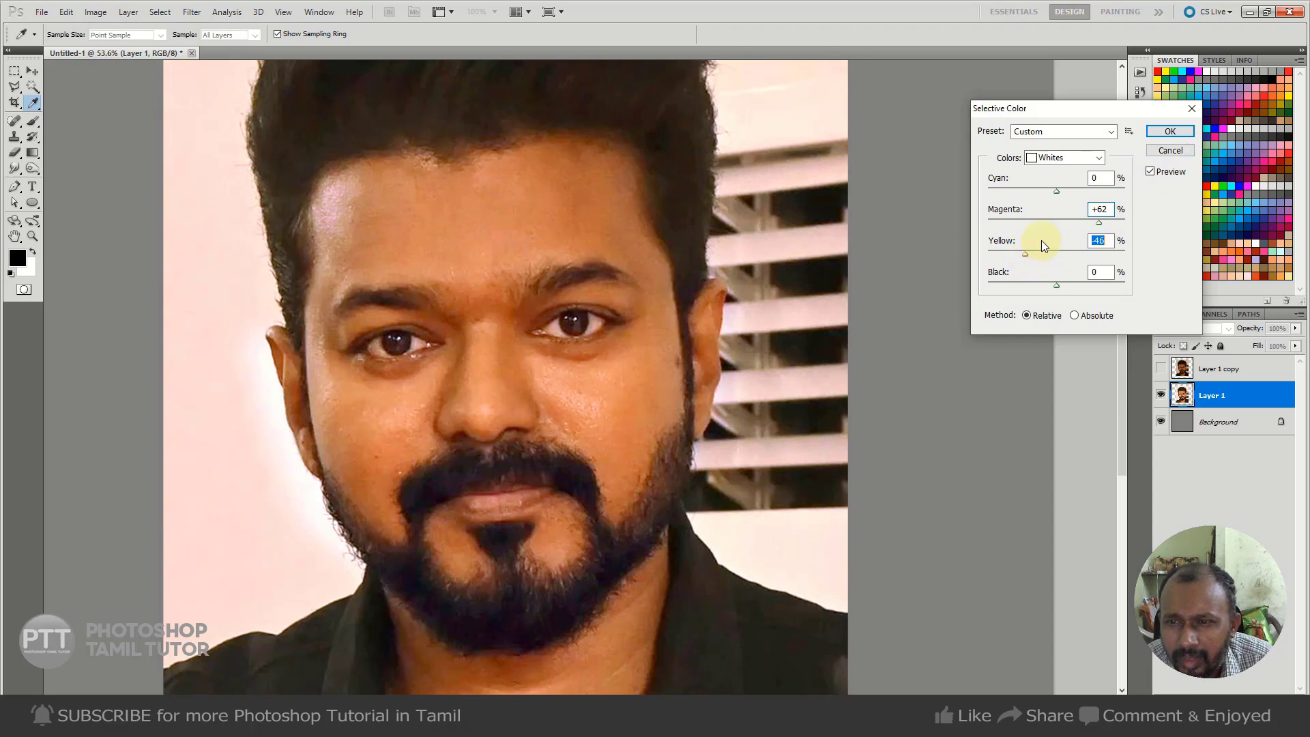
{"action": "left_click", "coordinate": [1075, 157]}
{"action": "left_click", "coordinate": [1071, 264]}
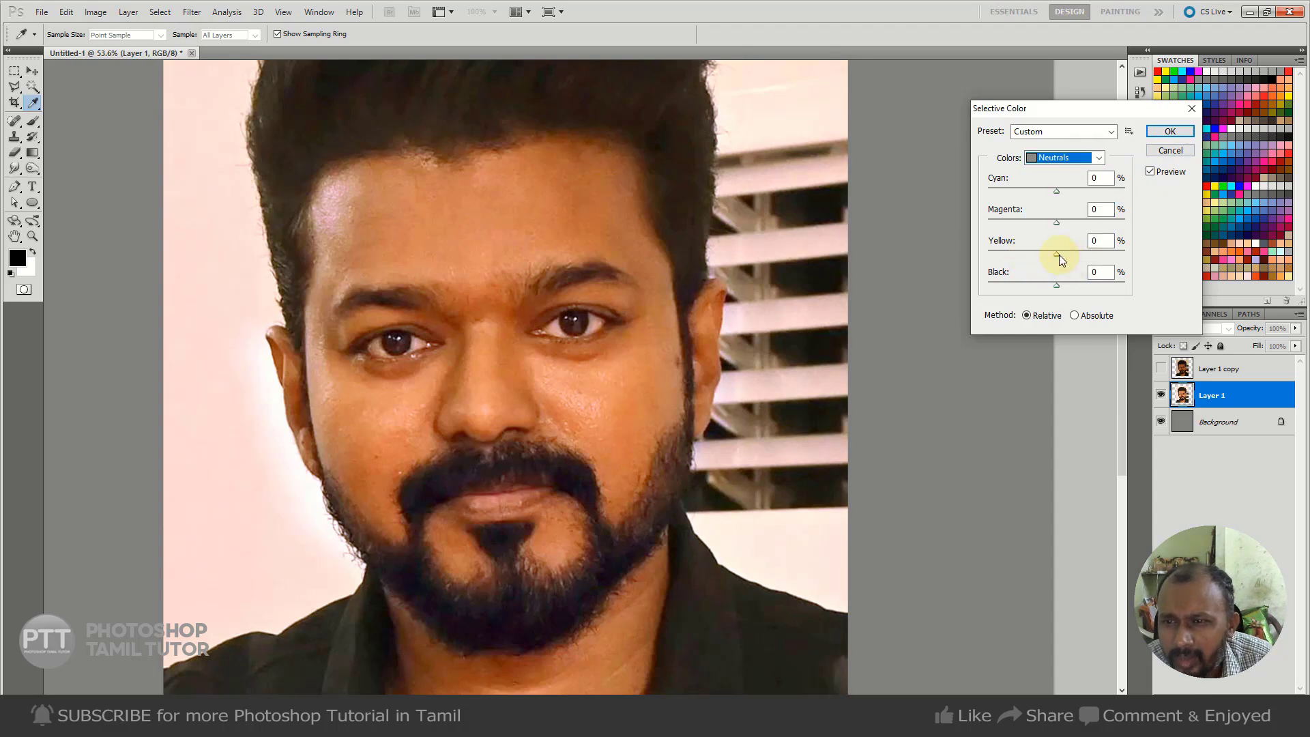
{"action": "left_click_drag", "start_coordinate": [1058, 254], "coordinate": [1057, 254]}
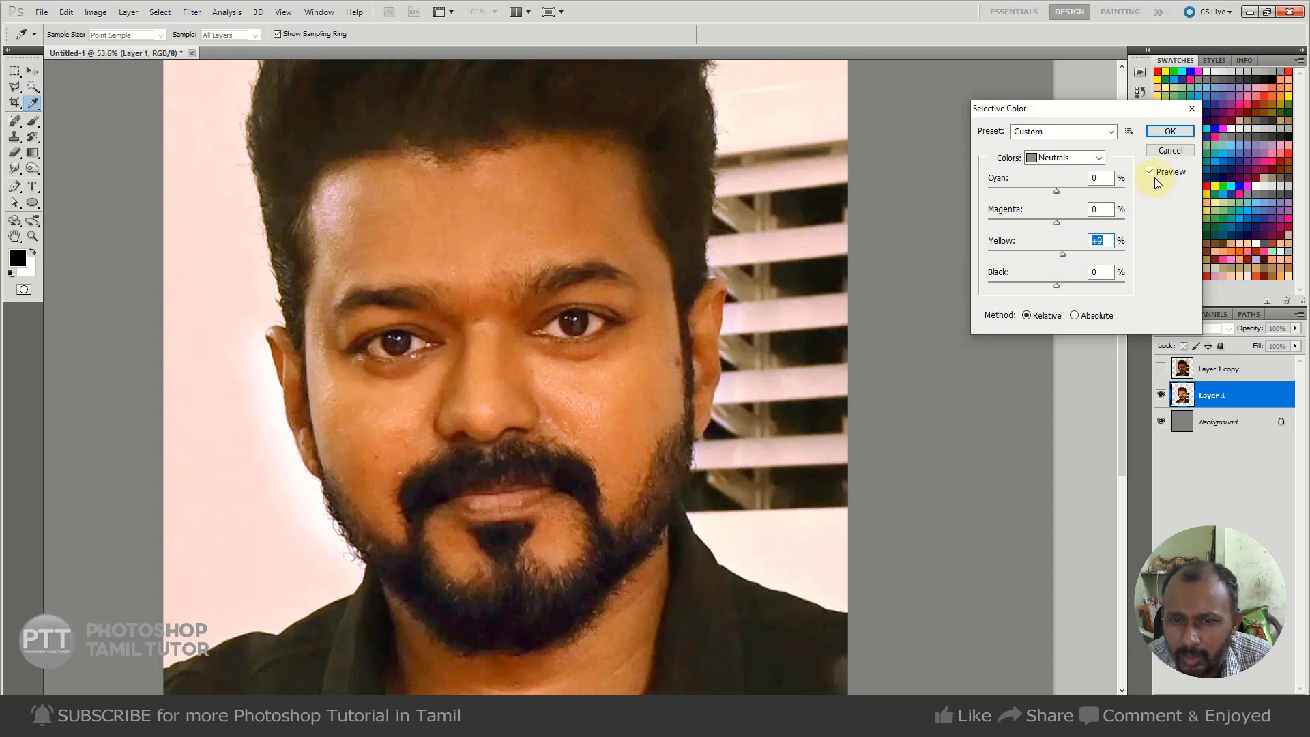
{"action": "left_click", "coordinate": [1171, 132]}
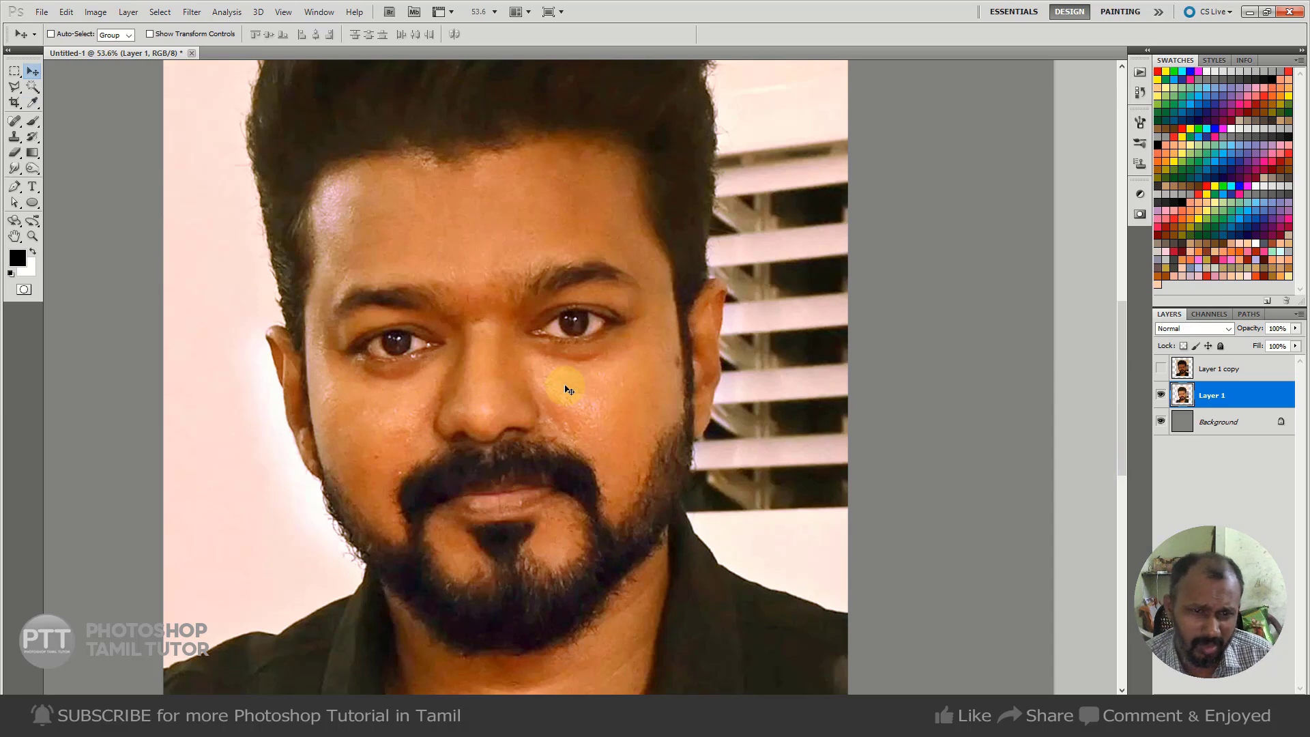
{"action": "mouse_move", "coordinate": [515, 376]}
{"action": "left_mouse_down"}
{"action": "mouse_move", "coordinate": [671, 480]}
{"action": "mouse_move", "coordinate": [629, 430]}
{"action": "mouse_move", "coordinate": [656, 422]}
{"action": "left_mouse_up"}
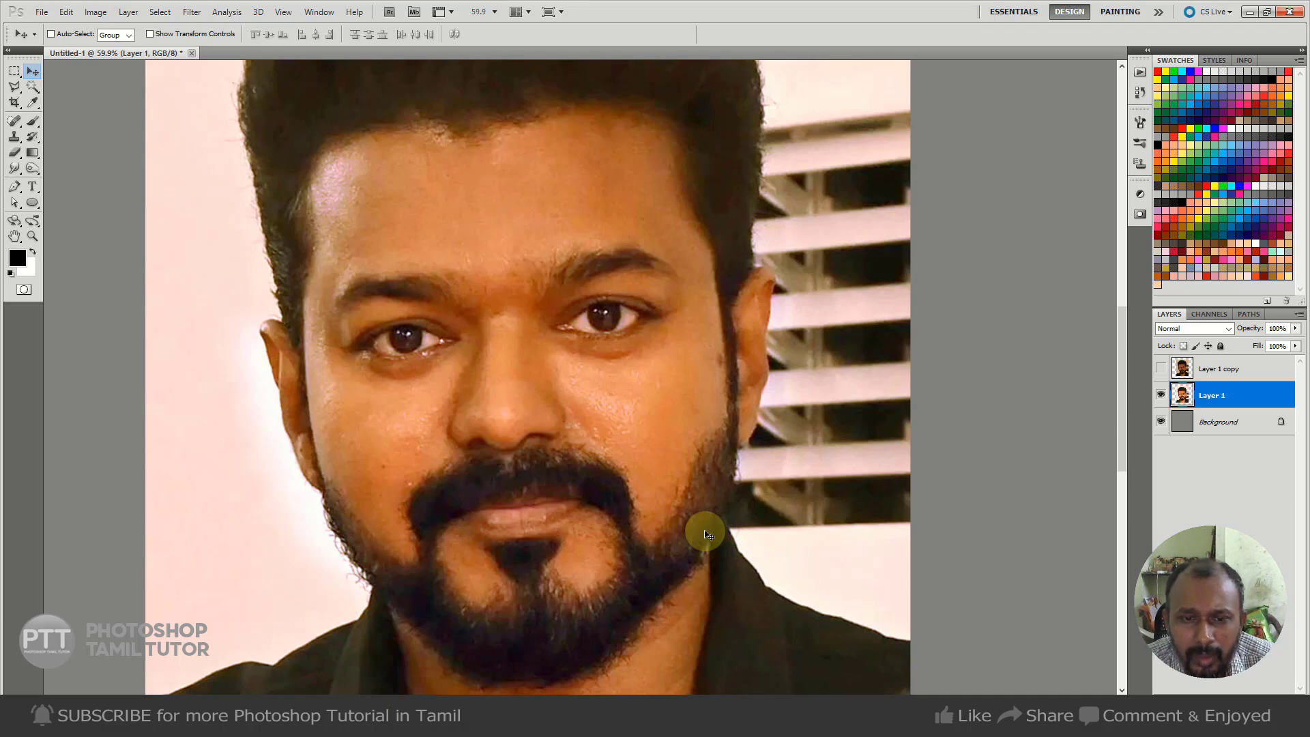
{"action": "left_click_drag", "start_coordinate": [569, 469], "coordinate": [542, 453]}
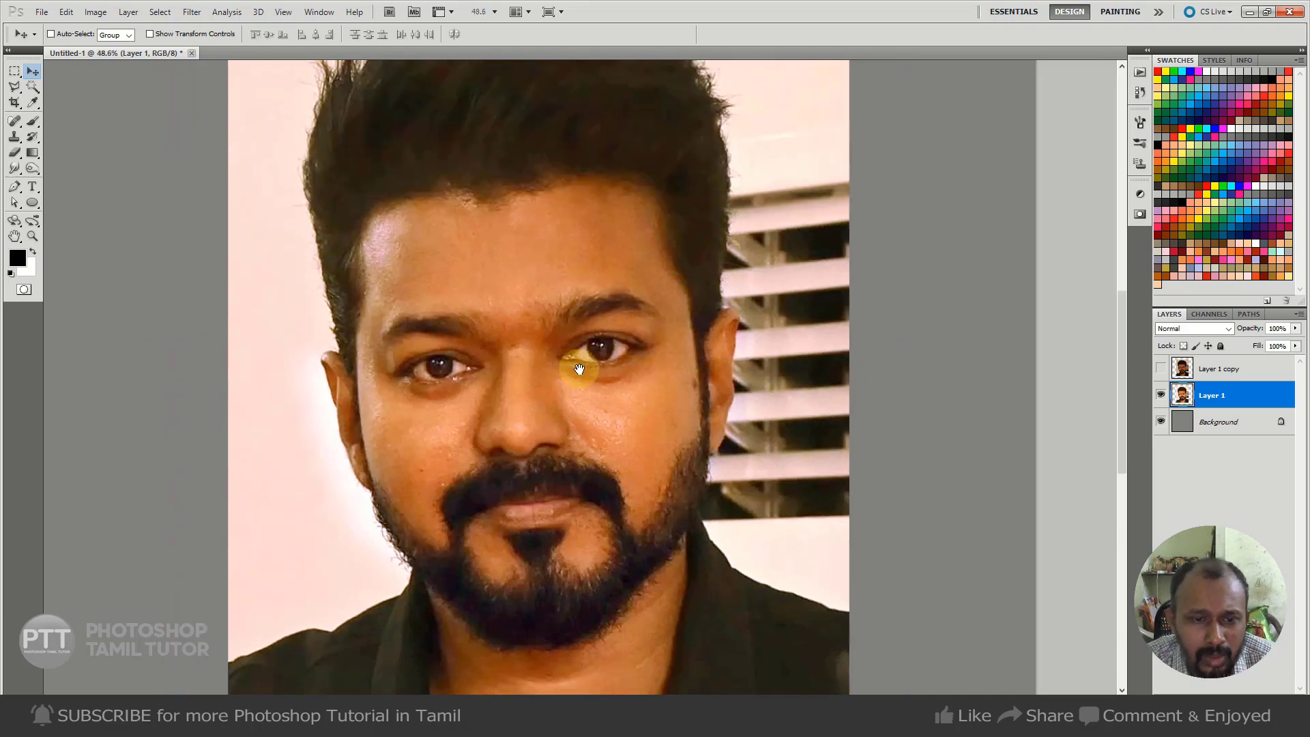
{"action": "scroll", "coordinate": [501, 377], "scroll_direction": "up", "scroll_amount": 2}
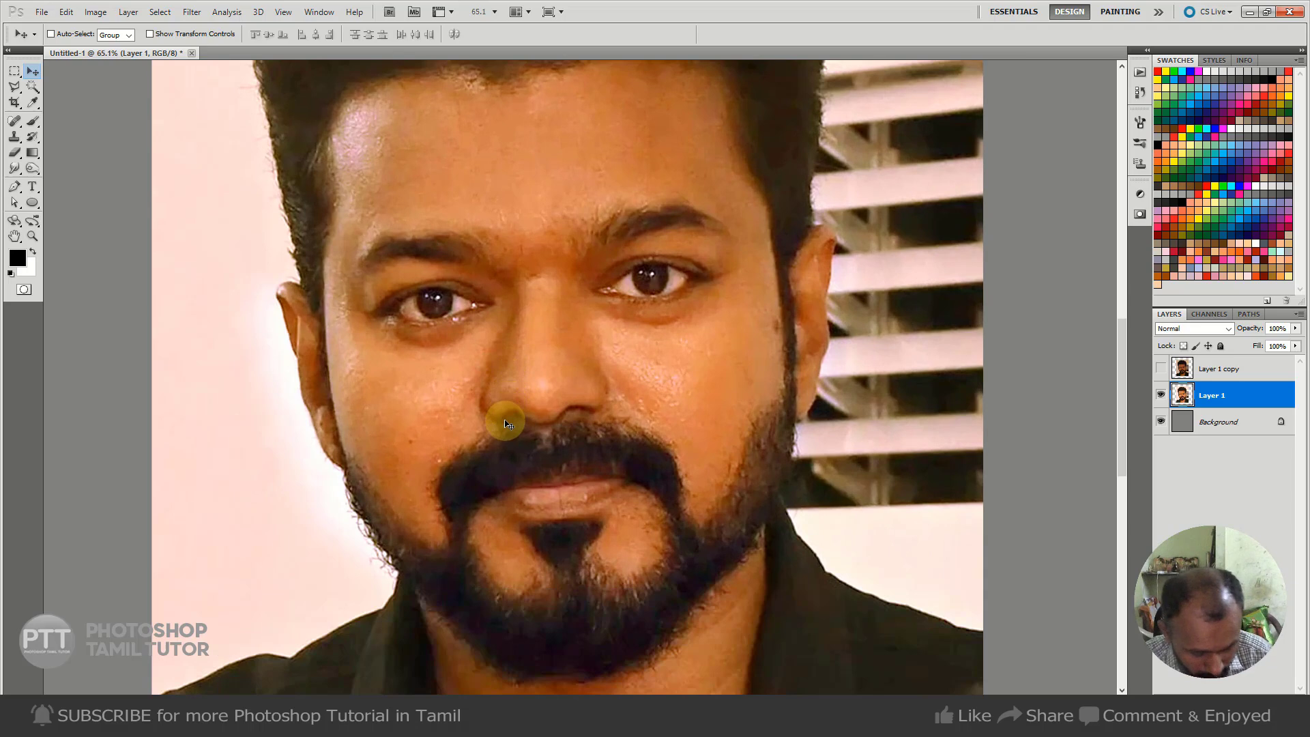
{"action": "key", "text": "ctrl+shift+n"}
- Create Layer 2 in Color blend mode and pick the Brush tool
{"action": "left_click", "coordinate": [764, 220]}
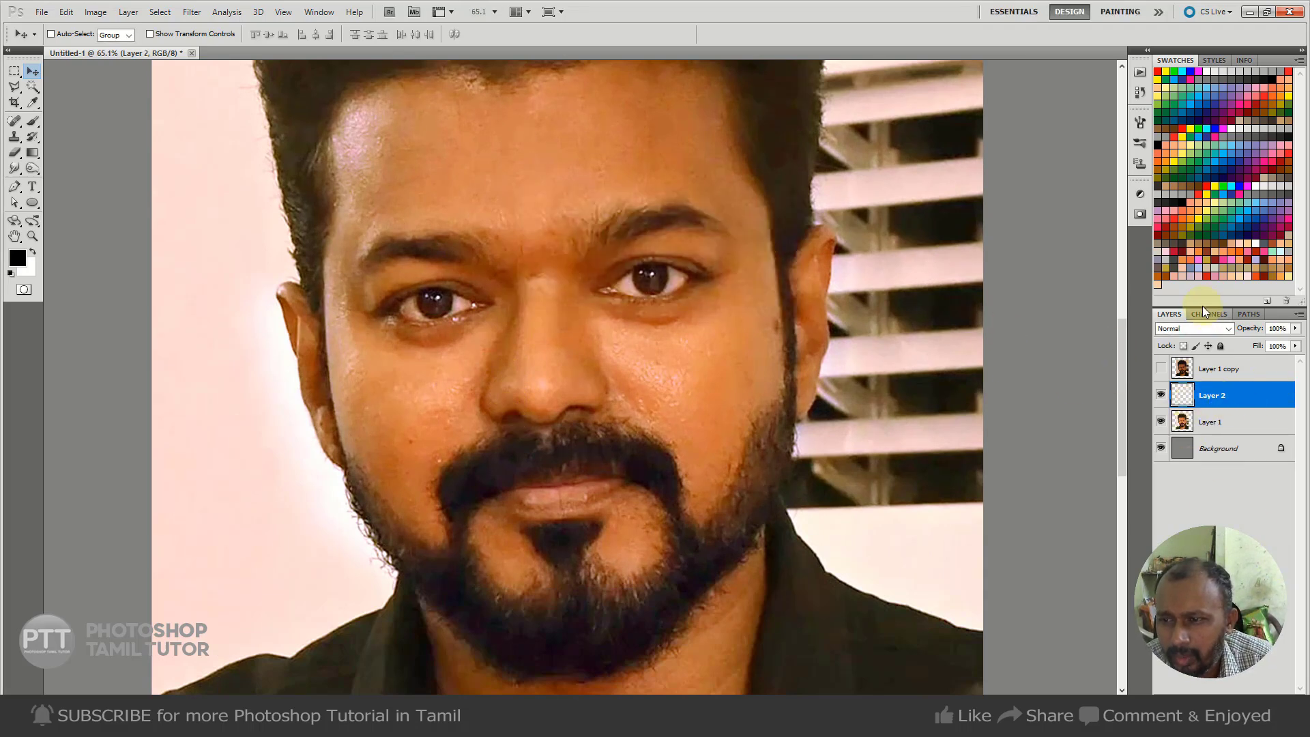
{"action": "left_click", "coordinate": [1194, 328]}
{"action": "left_click", "coordinate": [1174, 671]}
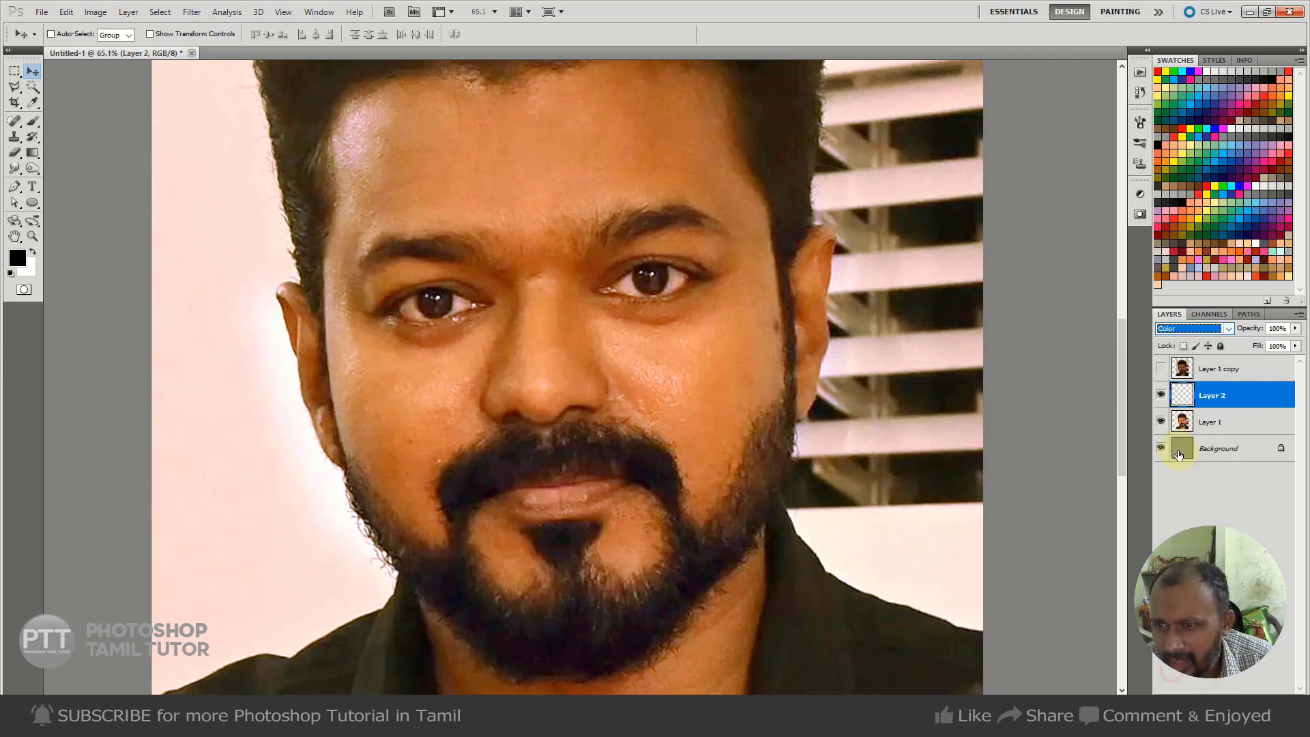
{"action": "left_click", "coordinate": [1258, 481]}
{"action": "left_click", "coordinate": [1221, 395]}
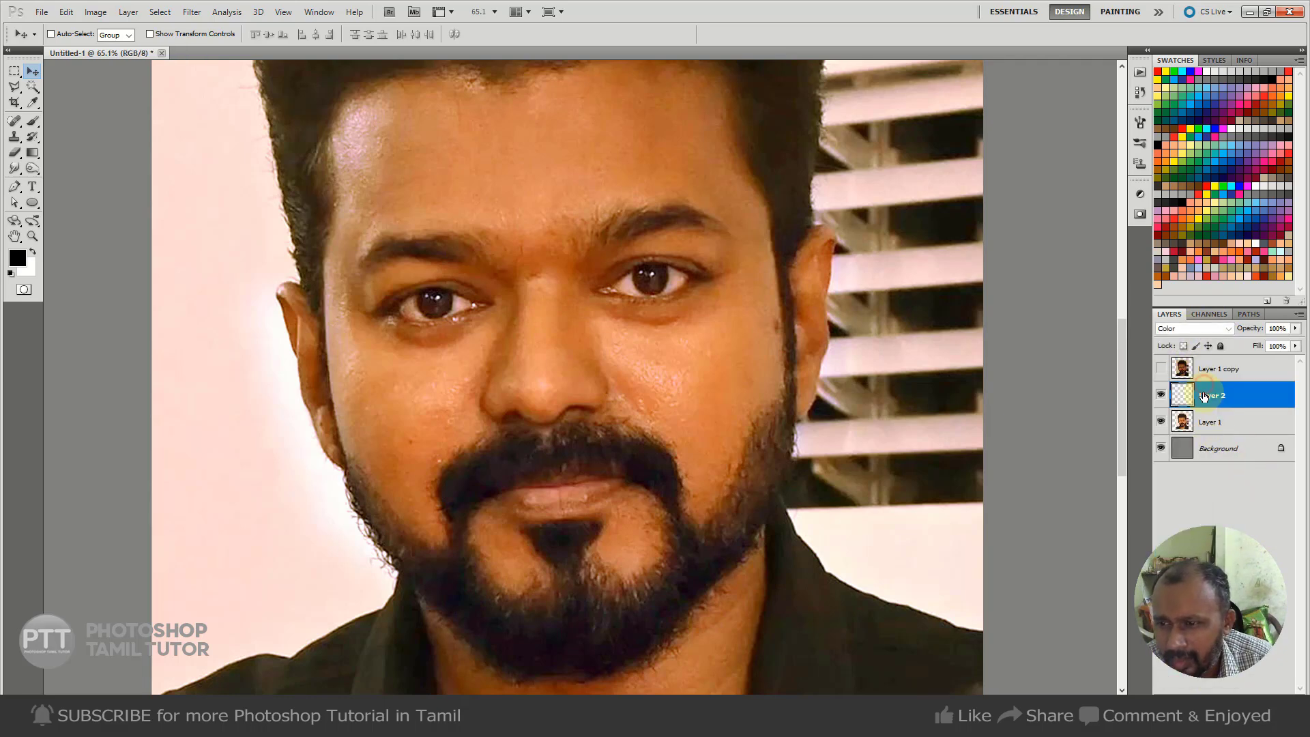
{"action": "key", "text": "b"}
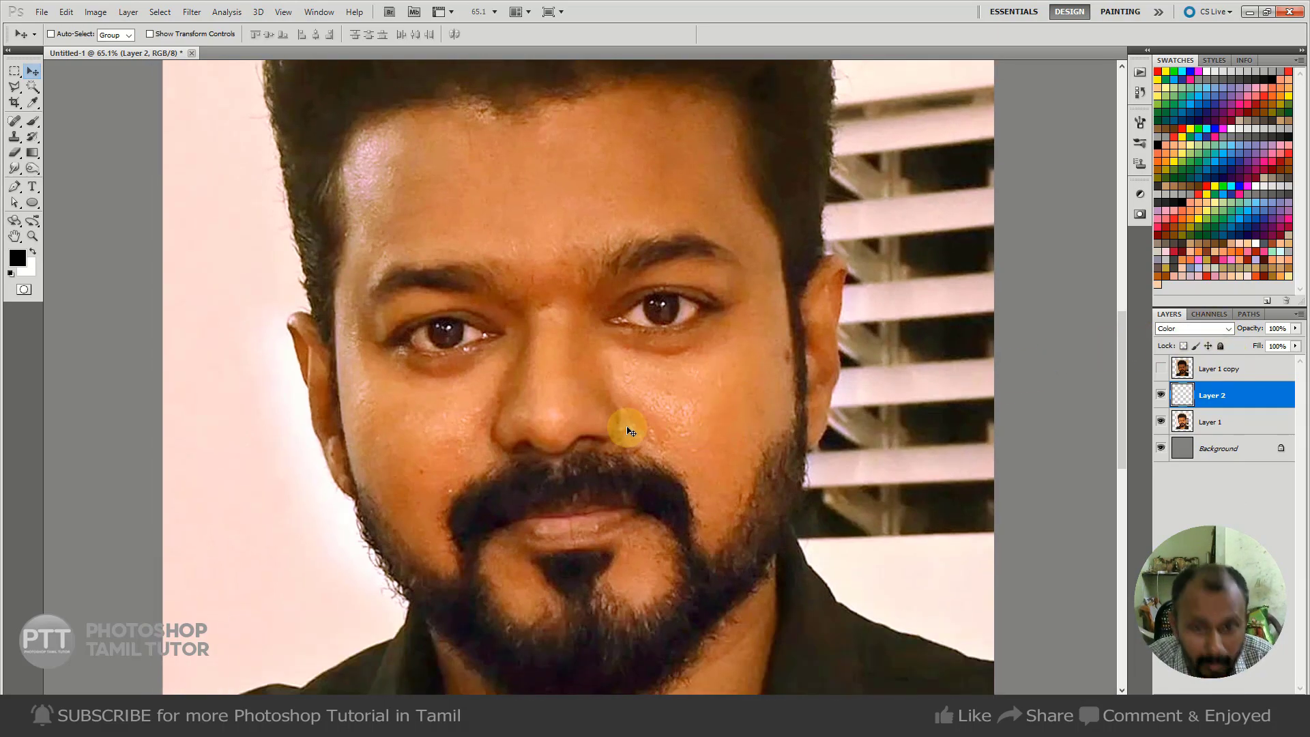
- Load the Basic Brushes set into the brush preset picker, replacing the current brushes
{"action": "key", "text": "b"}
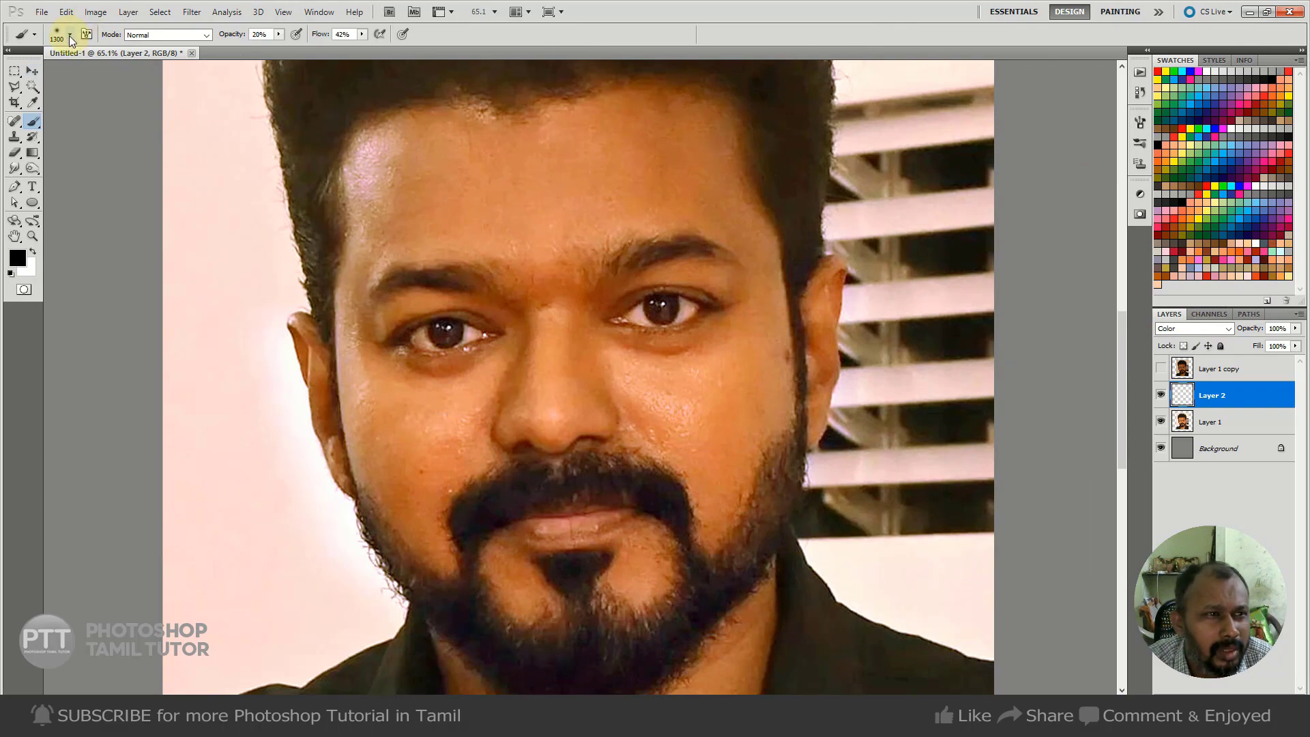
{"action": "left_click", "coordinate": [69, 36]}
{"action": "left_click", "coordinate": [172, 58]}
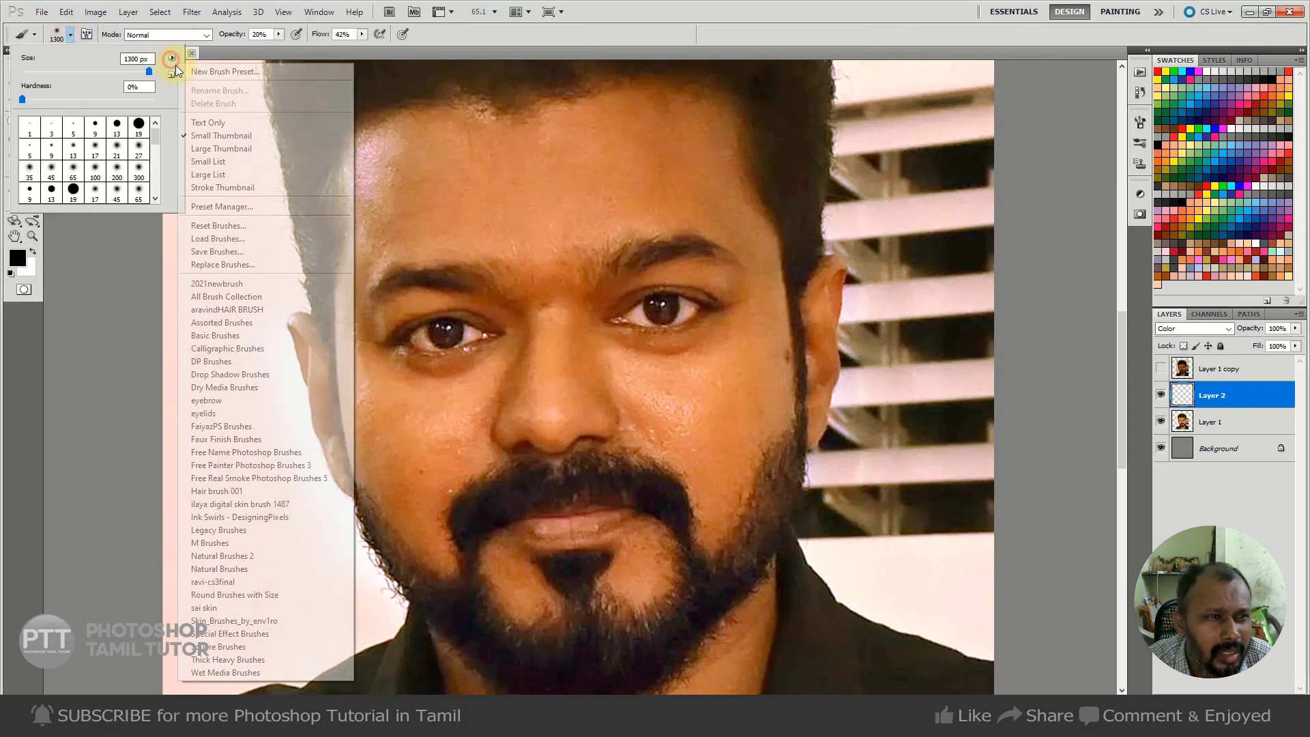
{"action": "left_click", "coordinate": [233, 343]}
{"action": "left_click", "coordinate": [606, 269]}
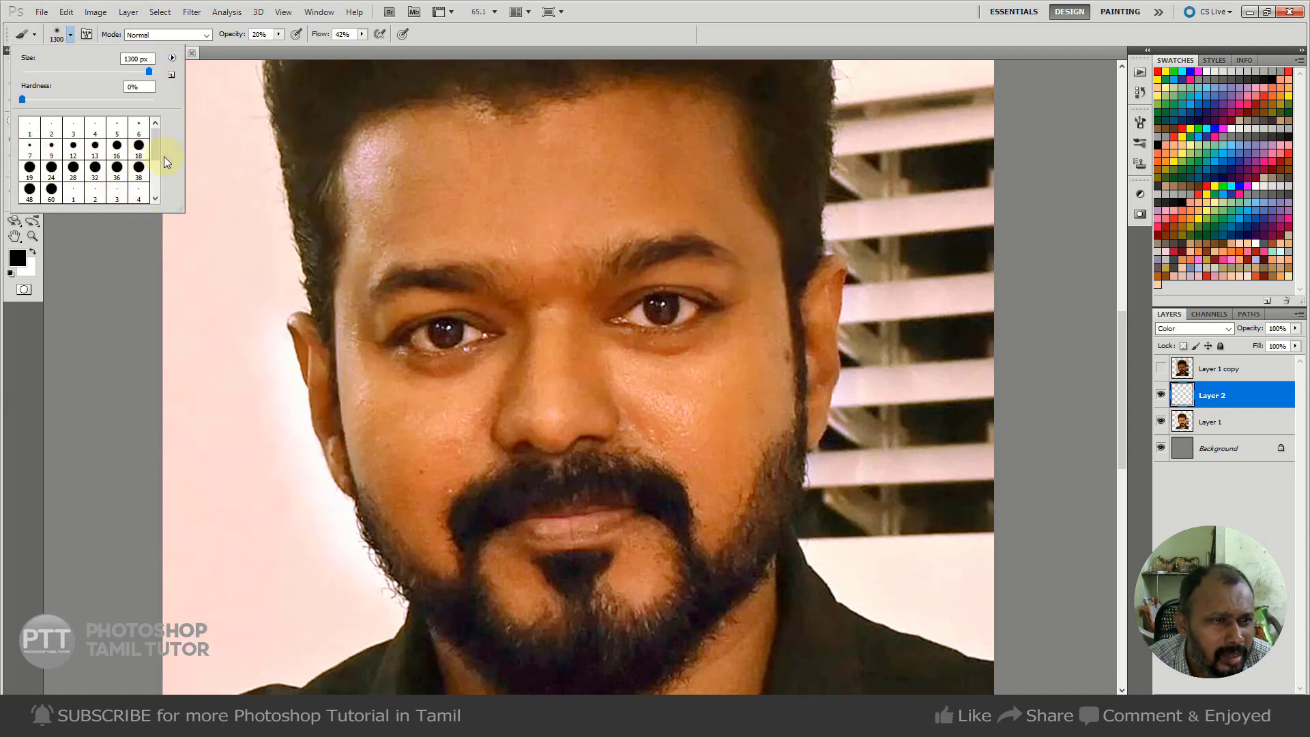
{"action": "left_click_drag", "start_coordinate": [180, 207], "coordinate": [221, 361]}
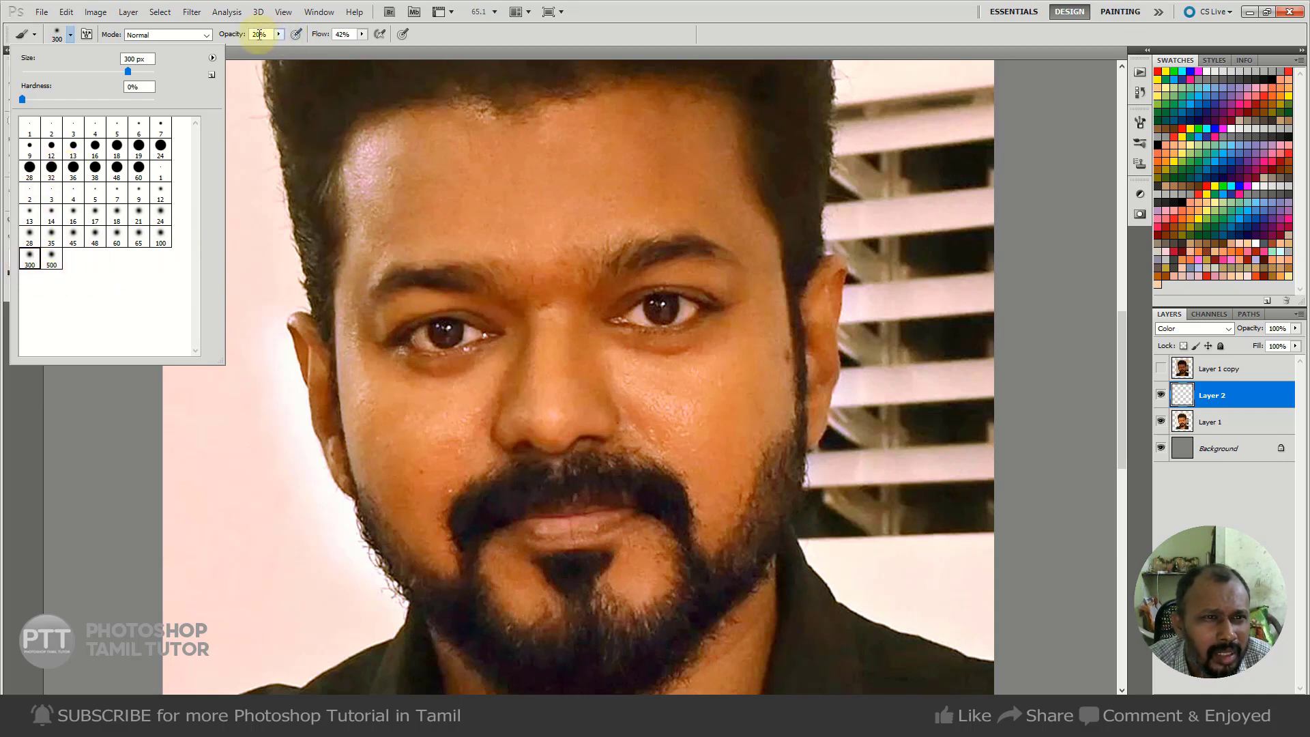
- Set the 300 px soft brush to 20% opacity and 12% flow
{"action": "left_click", "coordinate": [234, 38]}
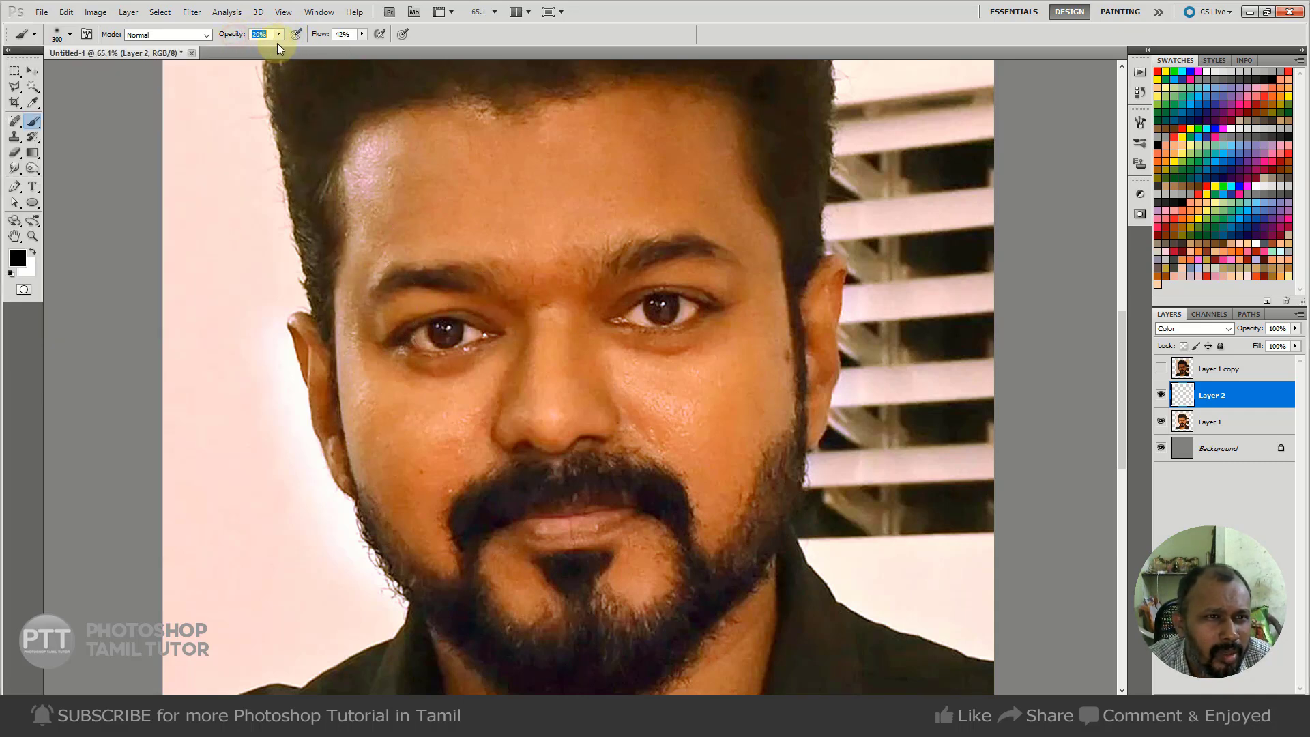
{"action": "left_click", "coordinate": [361, 35]}
{"action": "left_click_drag", "start_coordinate": [341, 51], "coordinate": [343, 51]}
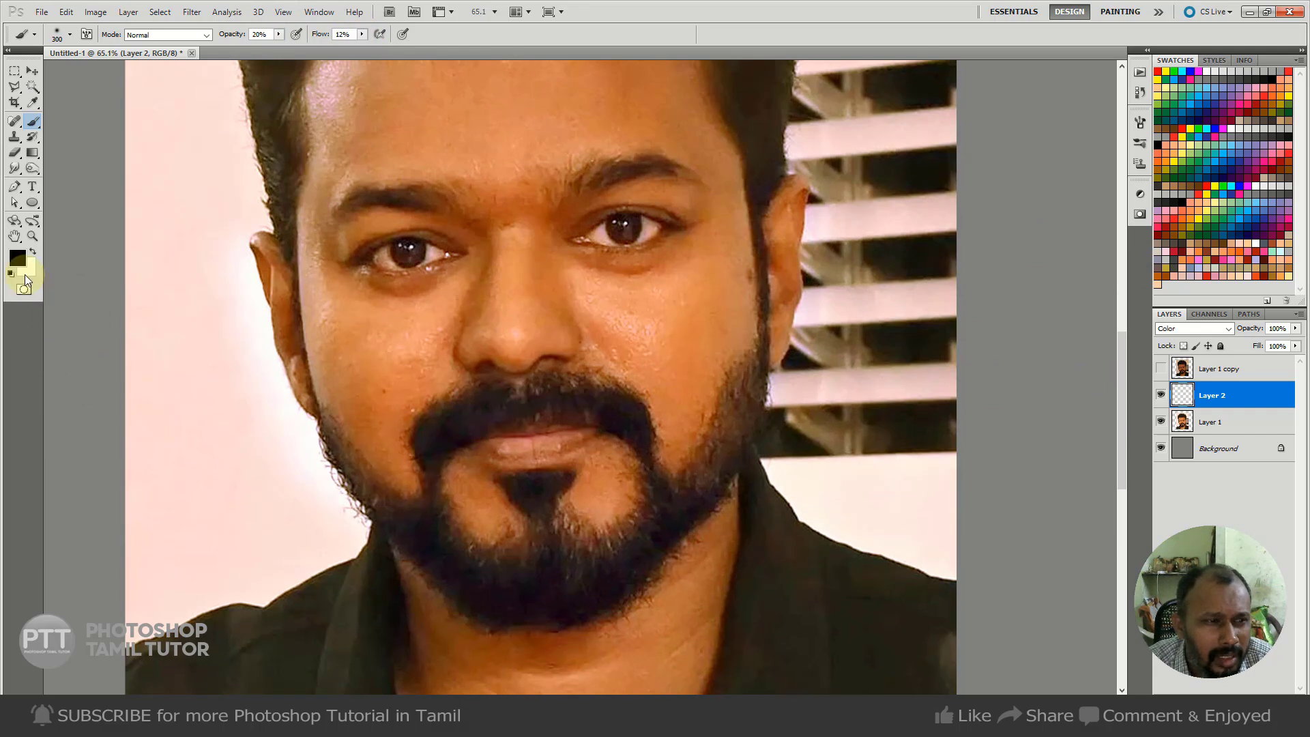
{"action": "left_click", "coordinate": [17, 258]}
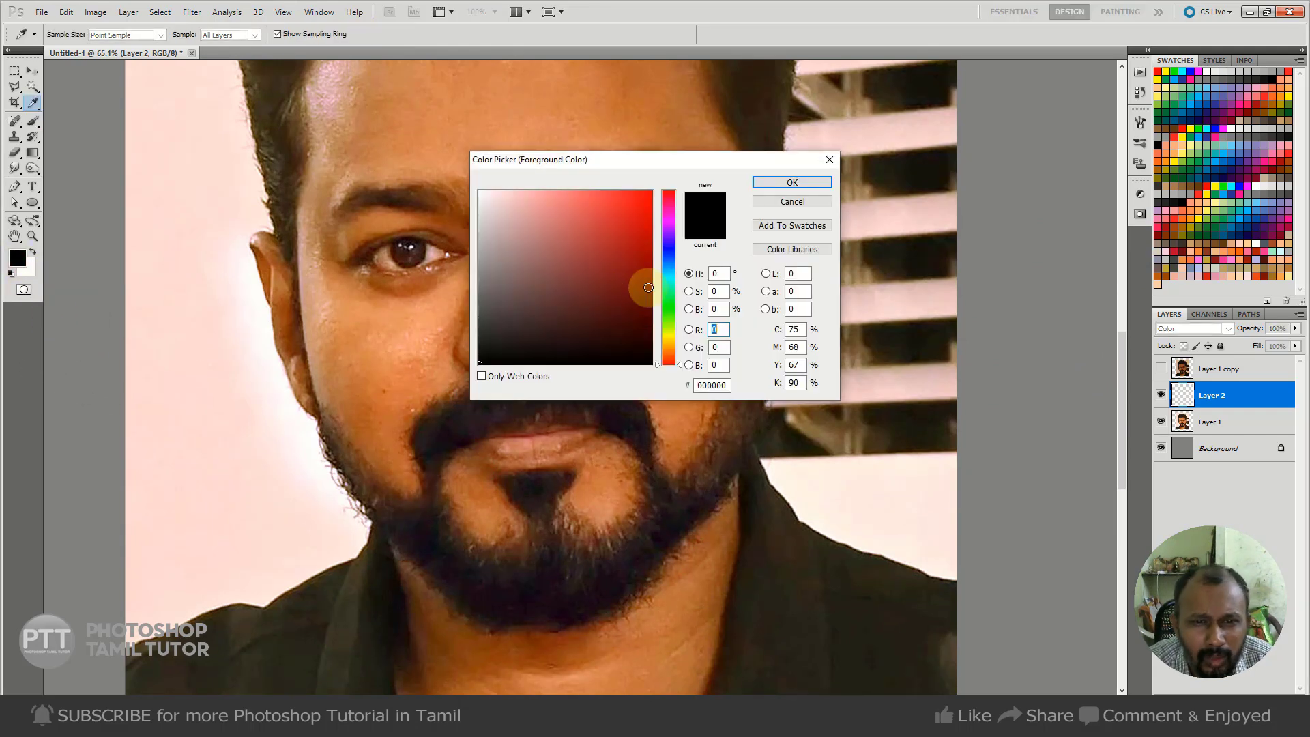
- Set the foreground colour to light pink ff99c0 using the red-channel colour field
{"action": "left_click", "coordinate": [690, 330]}
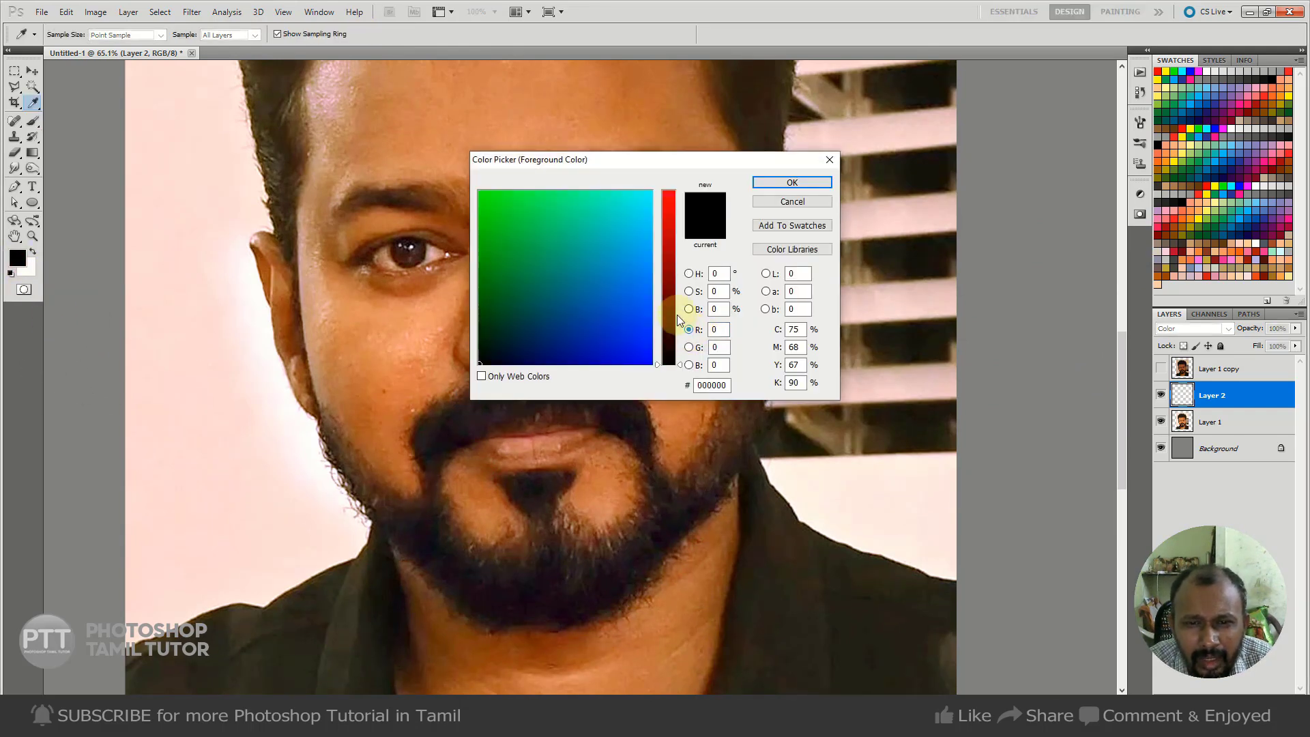
{"action": "left_click_drag", "start_coordinate": [676, 265], "coordinate": [673, 150]}
{"action": "mouse_move", "coordinate": [594, 296]}
{"action": "left_mouse_down"}
{"action": "mouse_move", "coordinate": [543, 266]}
{"action": "mouse_move", "coordinate": [616, 253]}
{"action": "mouse_move", "coordinate": [600, 240]}
{"action": "left_mouse_up"}
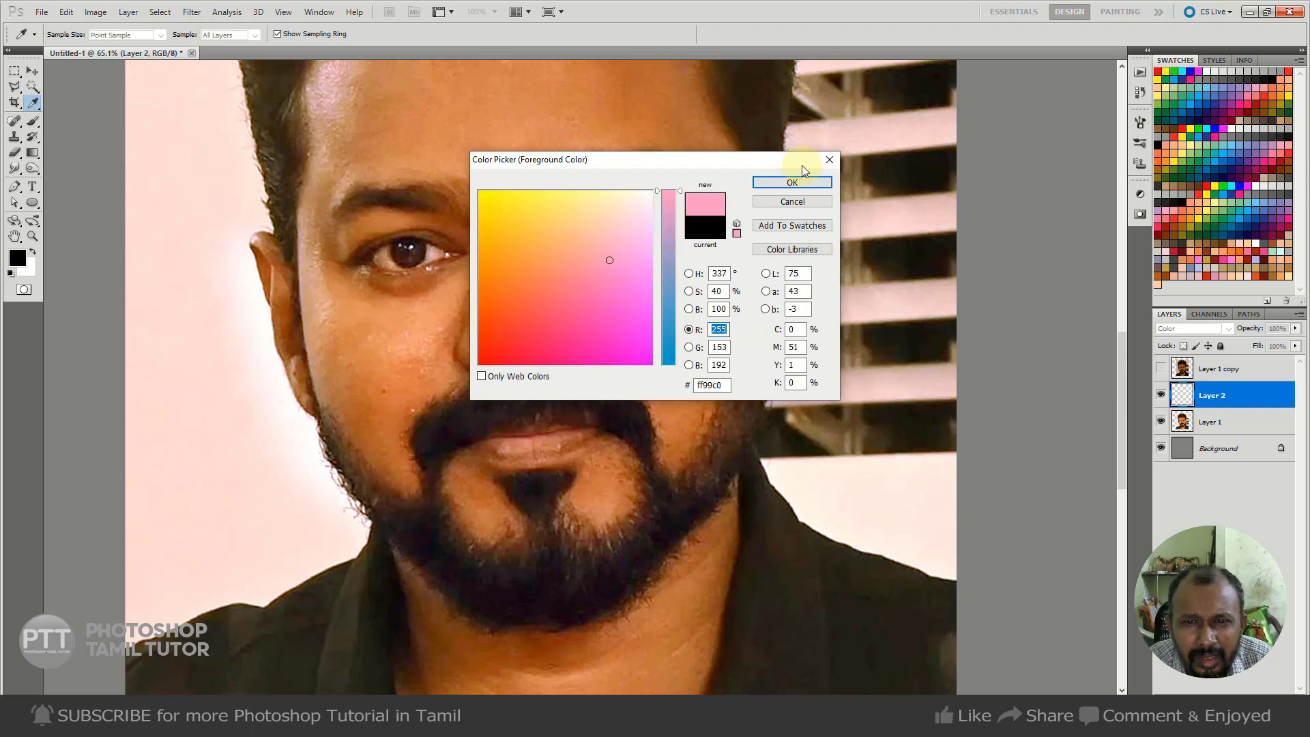
{"action": "key", "text": "Return"}
- Paint pink on the cheek and forehead with the brush at 125 px, then pick orange ff5c34
{"action": "key", "text": "b"}
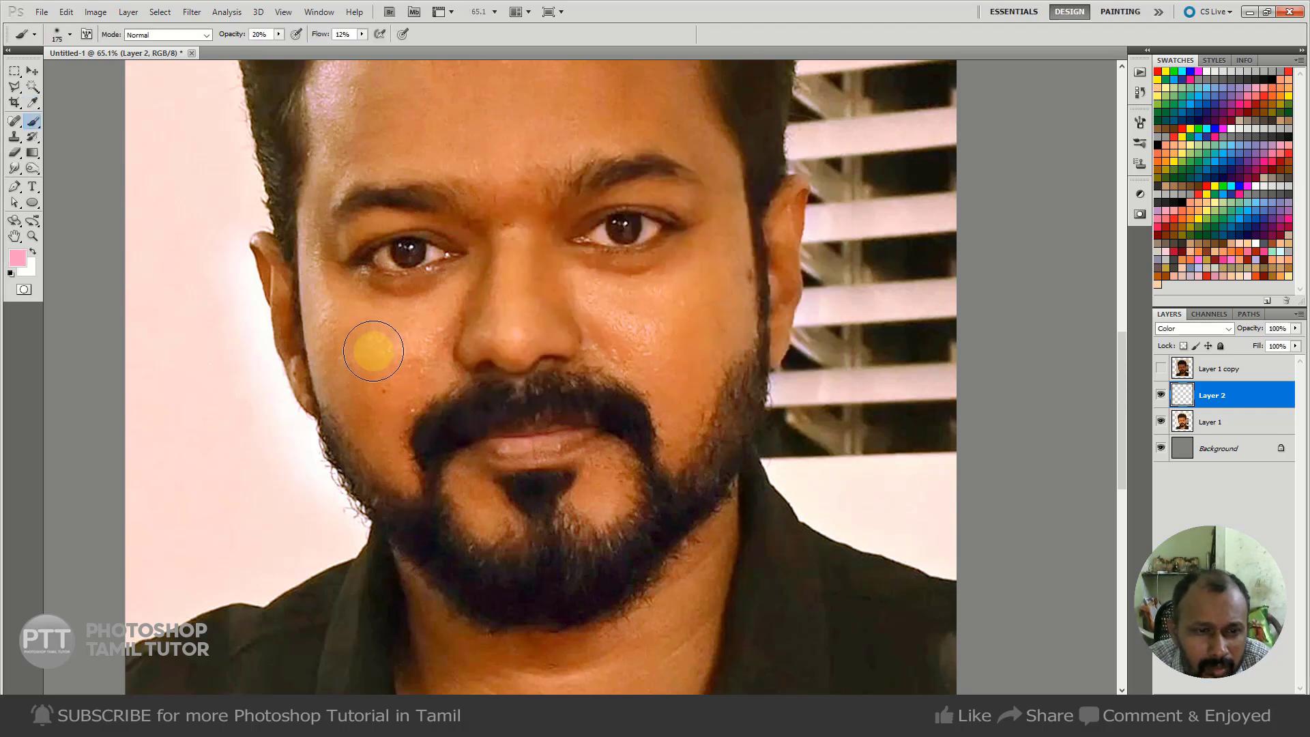
{"action": "key", "text": "bracketleft"}
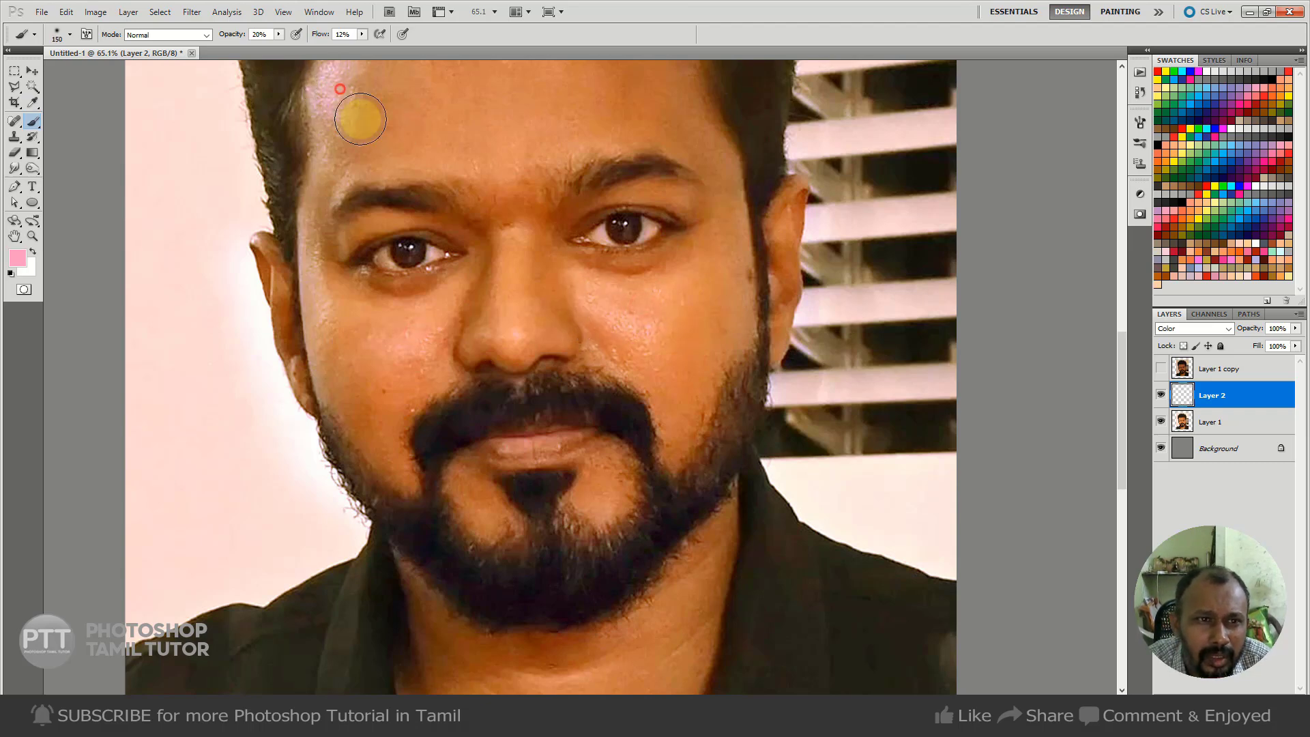
{"action": "key", "text": "bracketleft"}
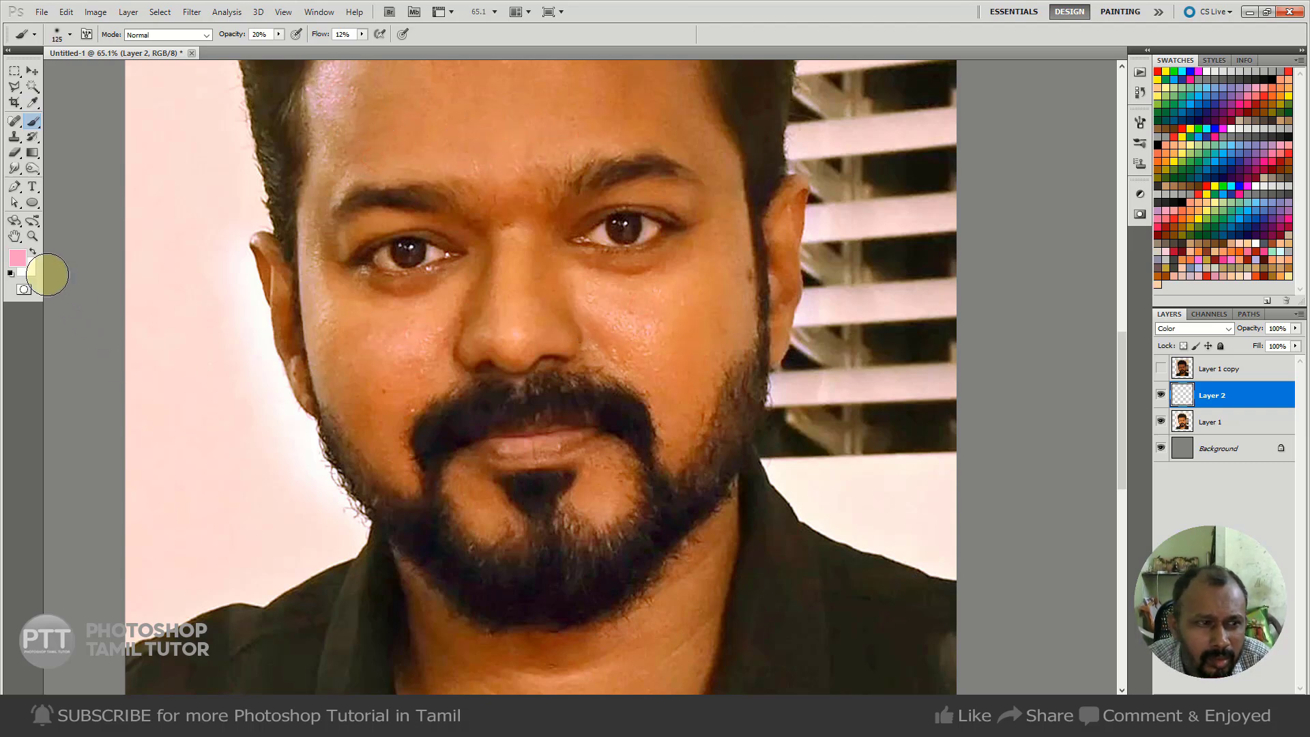
{"action": "left_click_drag", "start_coordinate": [587, 264], "coordinate": [527, 287]}
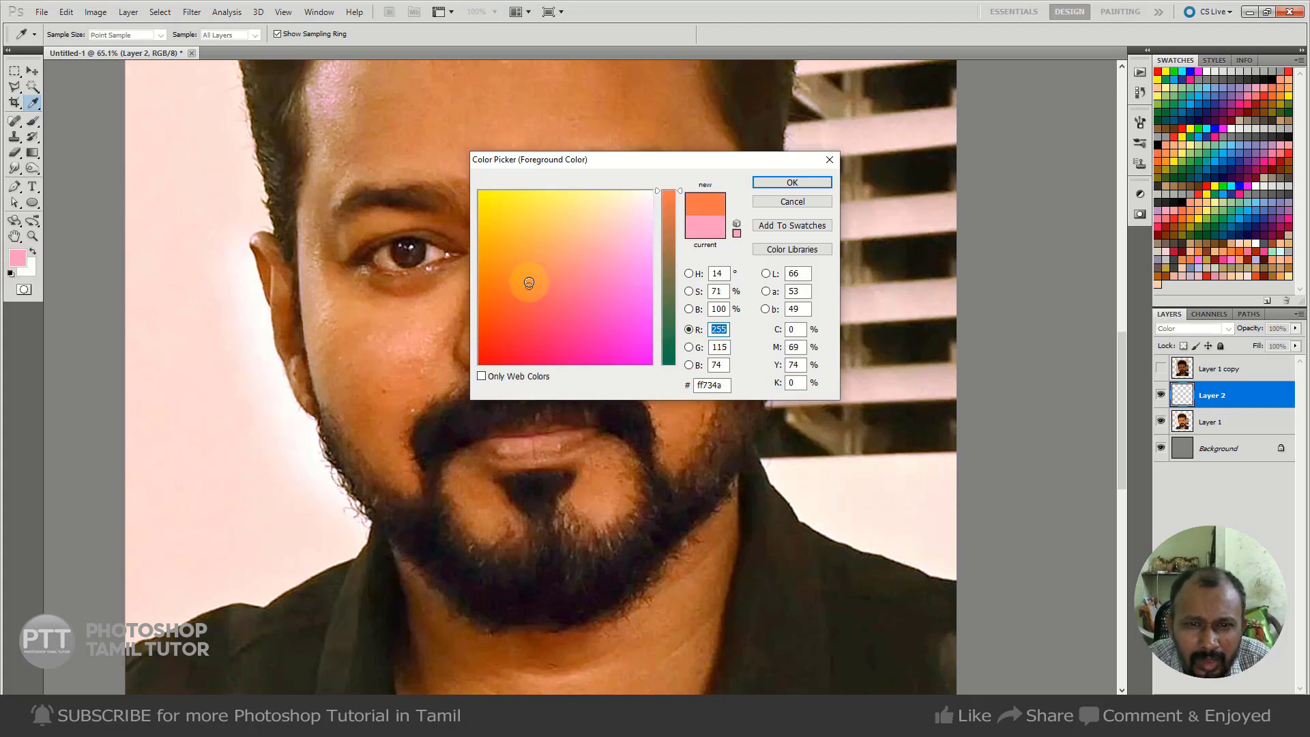
- Confirm orange ff5c34 and paint the cheeks and nose, varying the brush between 90 and 175 px
{"action": "left_click", "coordinate": [785, 182]}
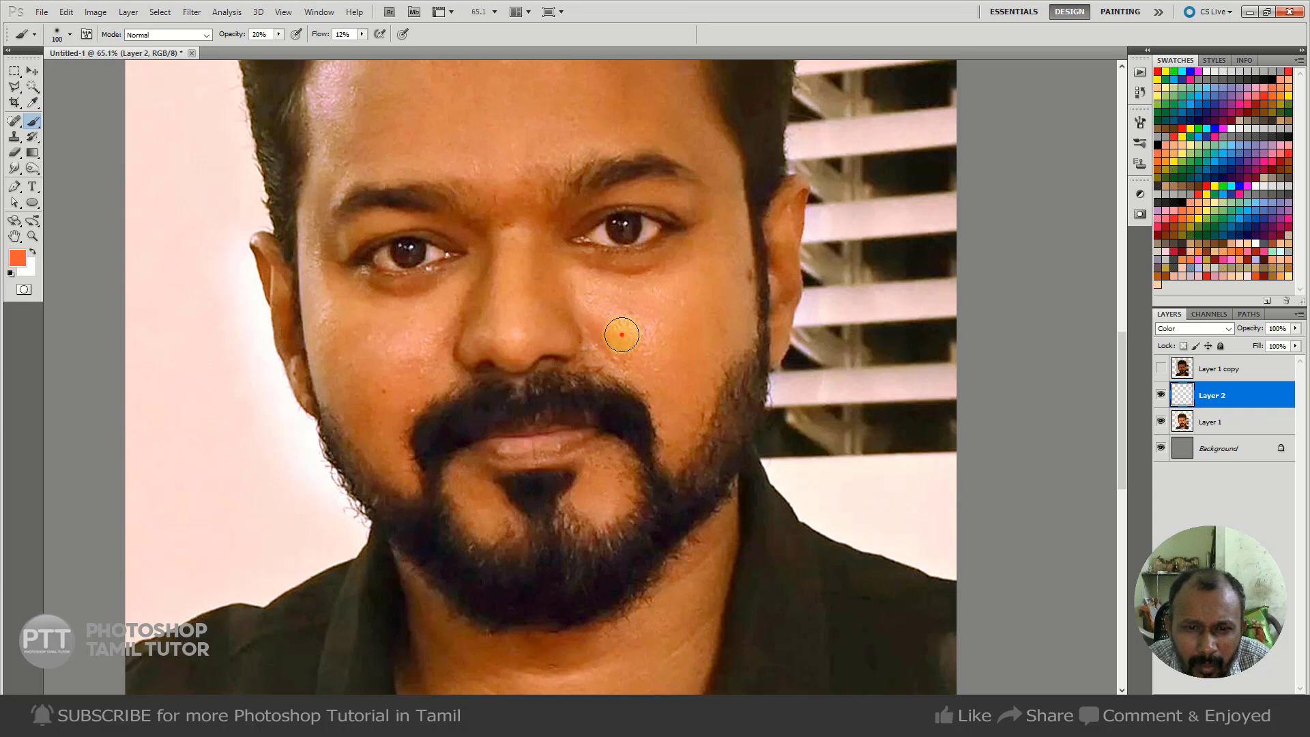
{"action": "key", "text": "bracketright"}
{"action": "key", "text": "bracketright"}
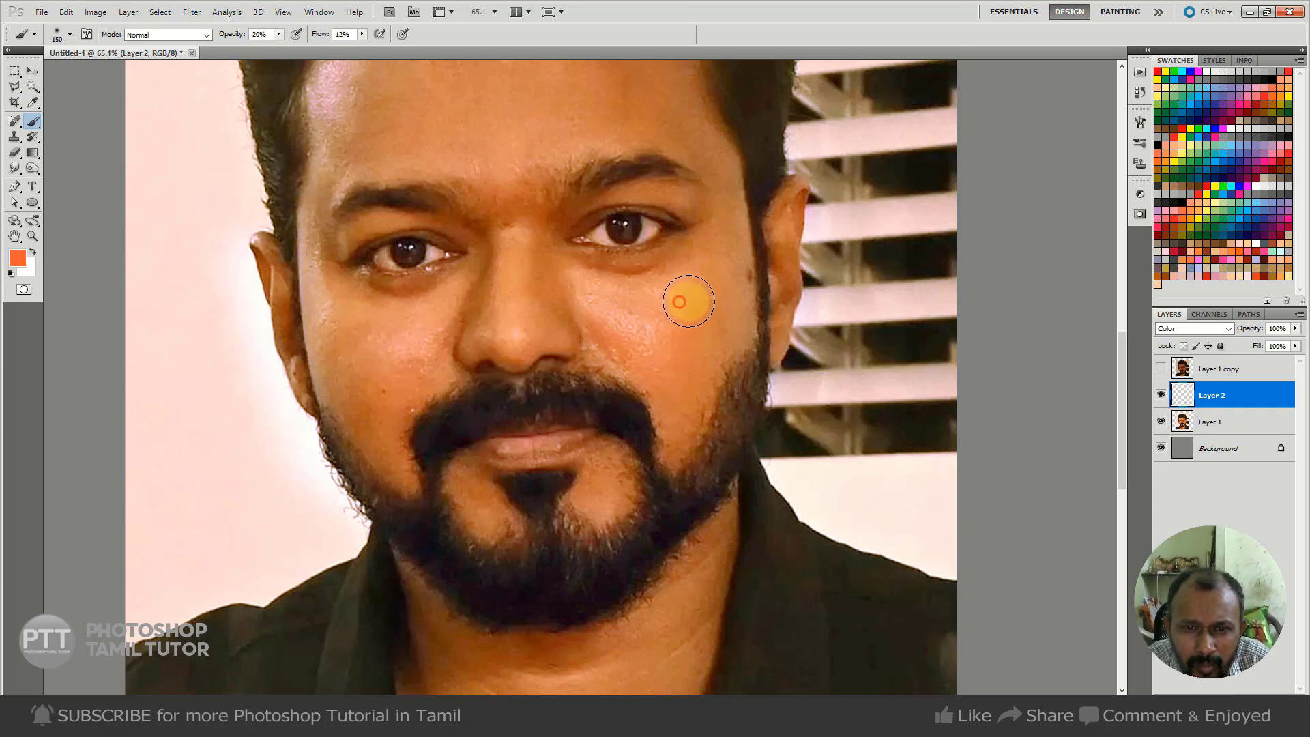
{"action": "key", "text": "bracketleft"}
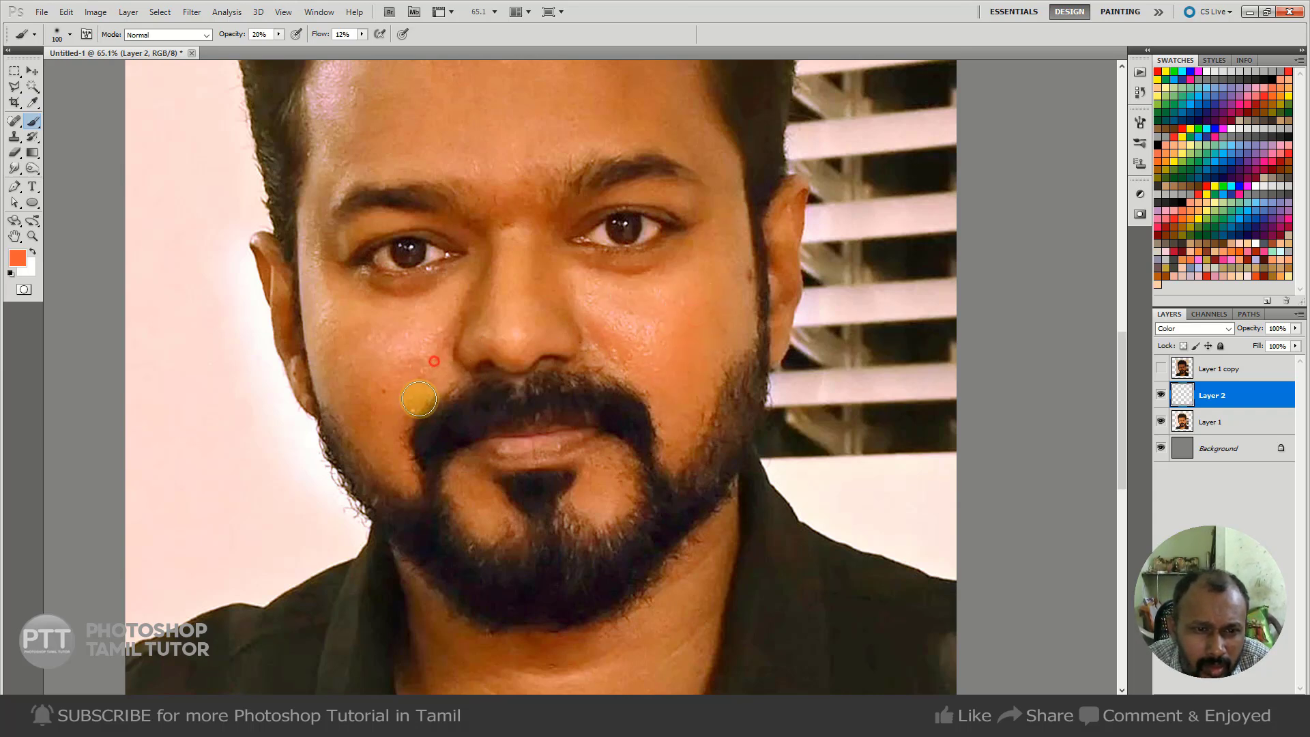
{"action": "key", "text": "bracketright"}
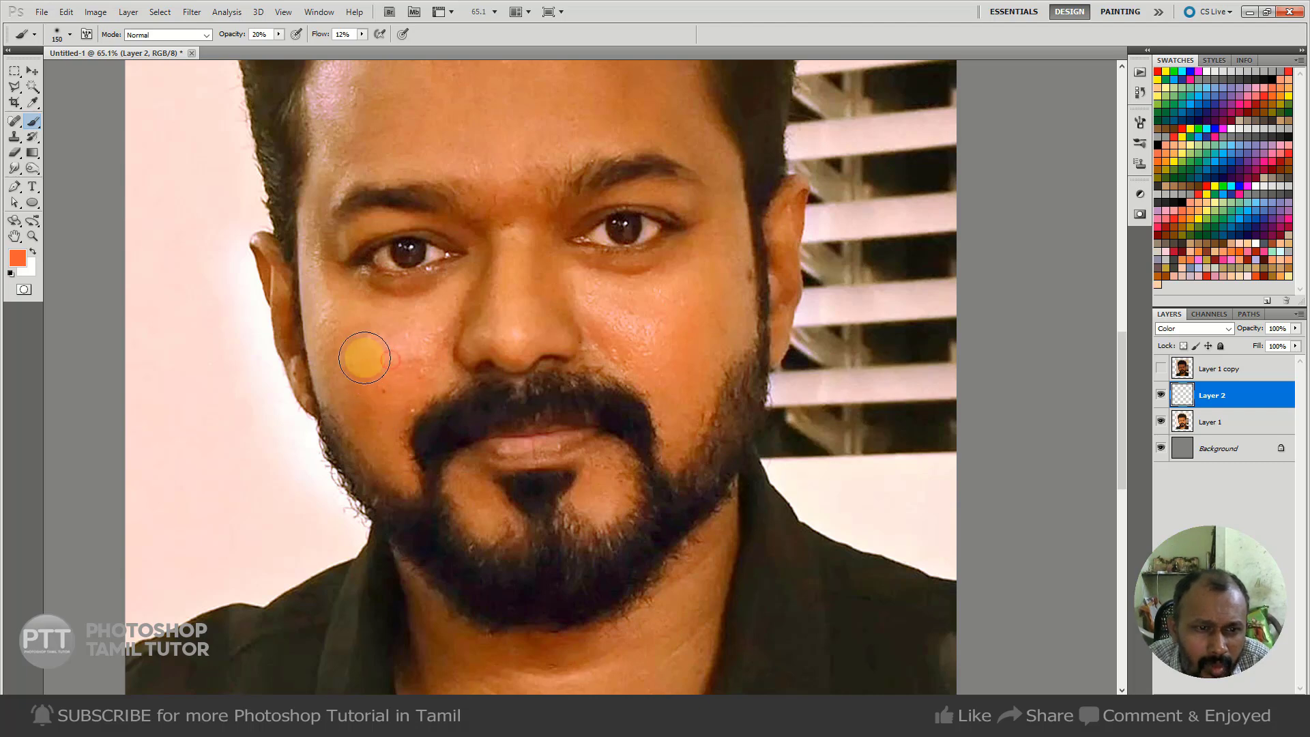
{"action": "key", "text": "bracketleft"}
{"action": "key", "text": "bracketleft"}
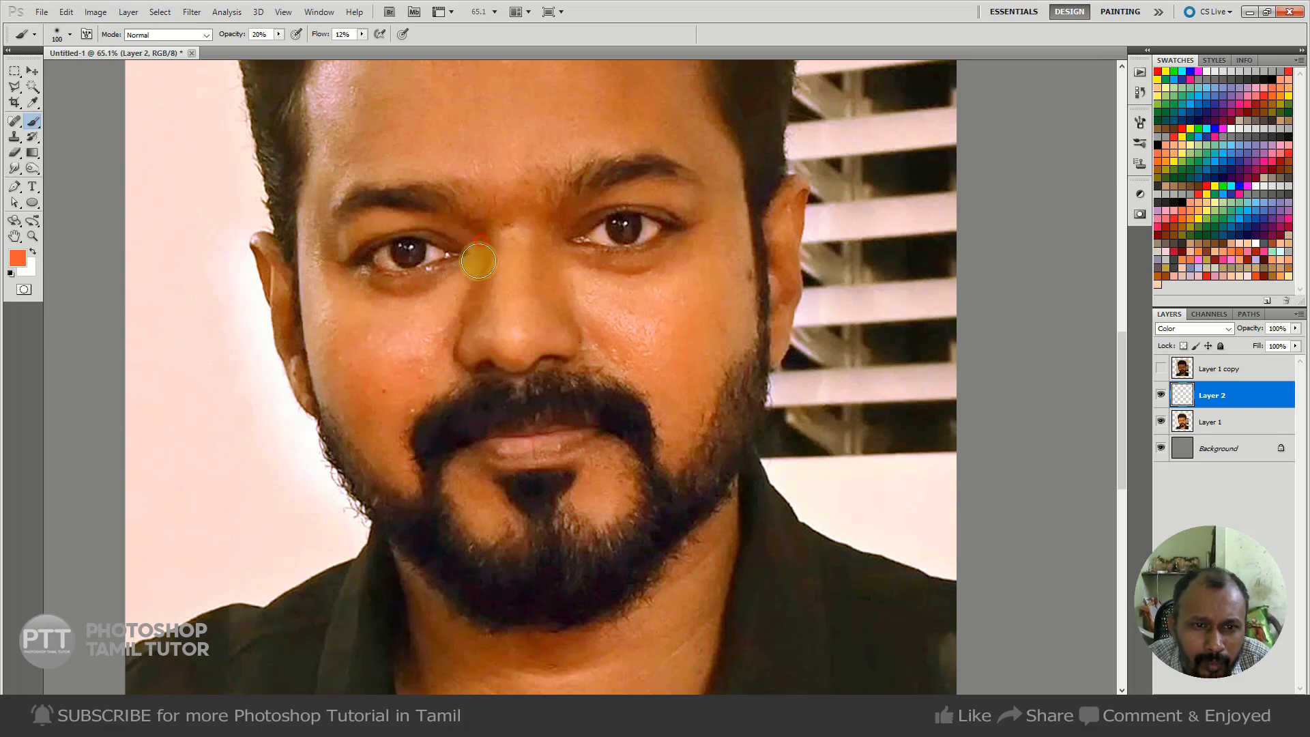
{"action": "key", "text": "bracketleft"}
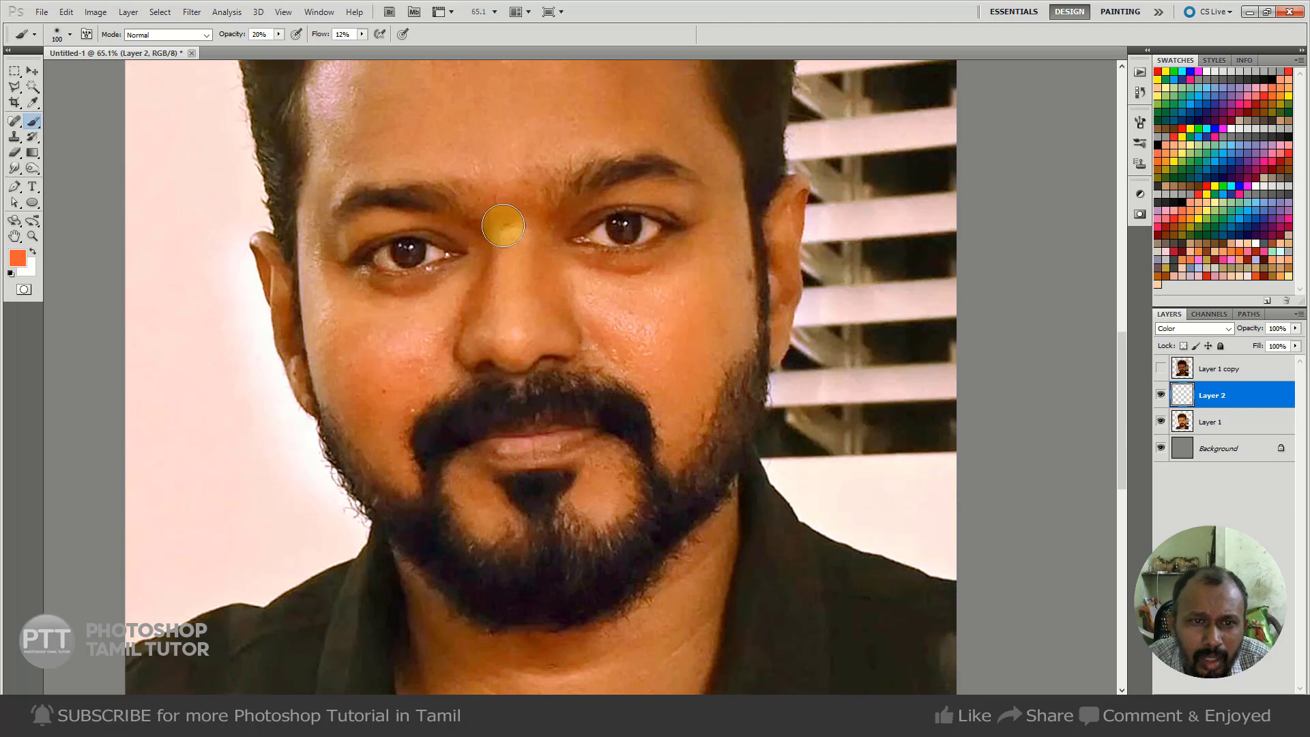
{"action": "key", "text": "bracketright"}
{"action": "key", "text": "bracketright"}
{"action": "key", "text": "bracketright"}
{"action": "key", "text": "ctrl+minus"}
- Paint orange over the forehead, chin and neck at 150–250 px, and tint the left cheek
{"action": "key", "text": "bracketright"}
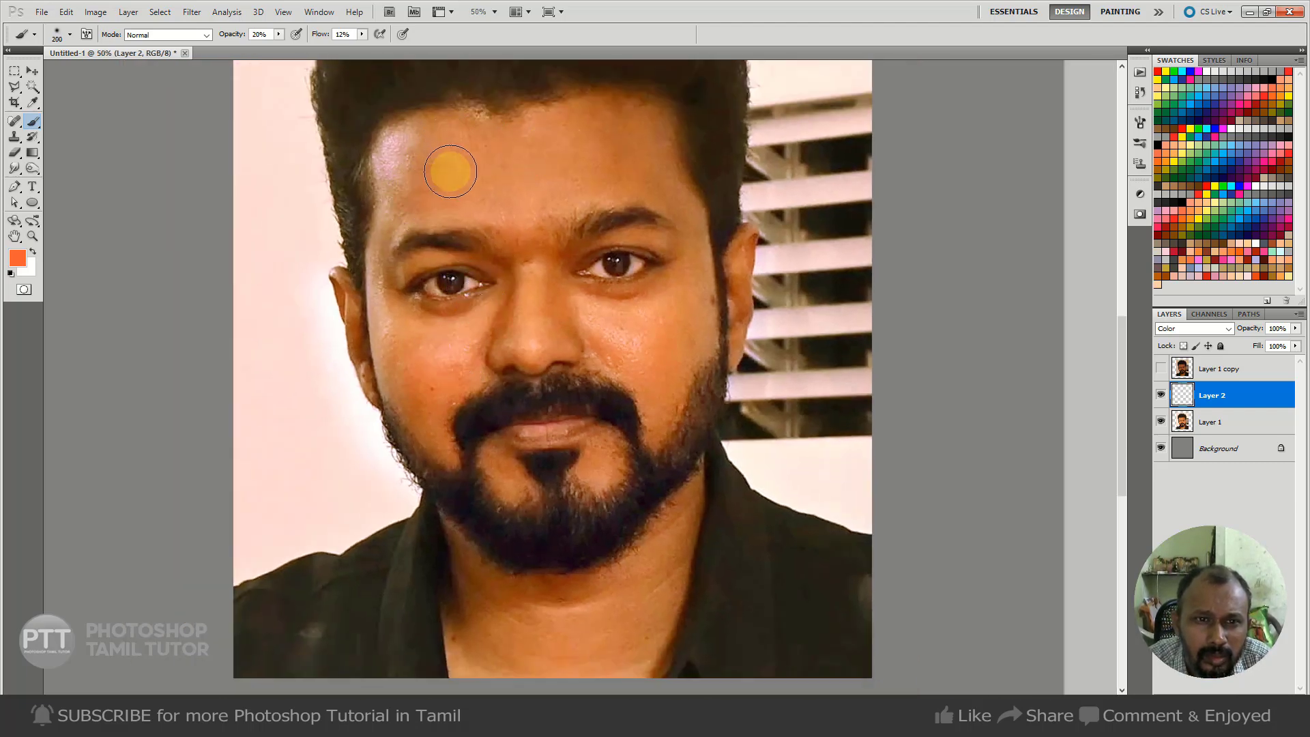
{"action": "key", "text": "bracketleft"}
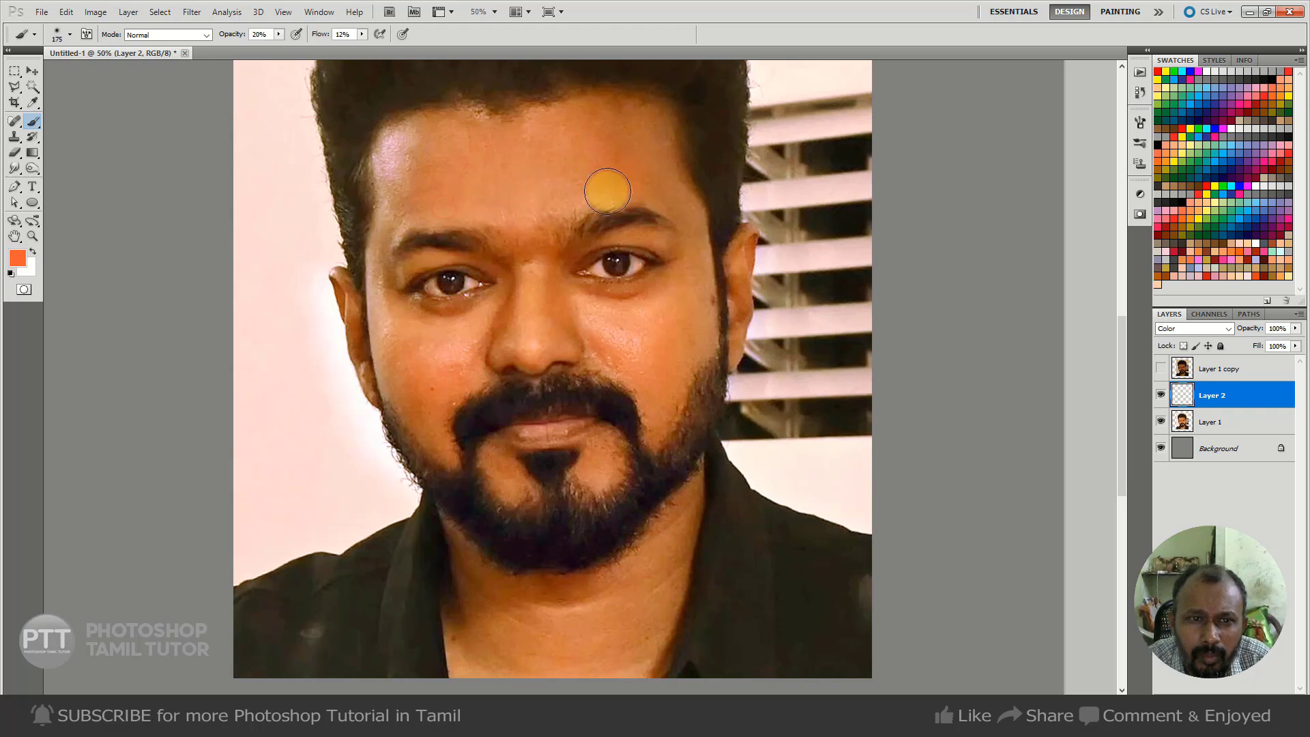
{"action": "key", "text": "bracketleft"}
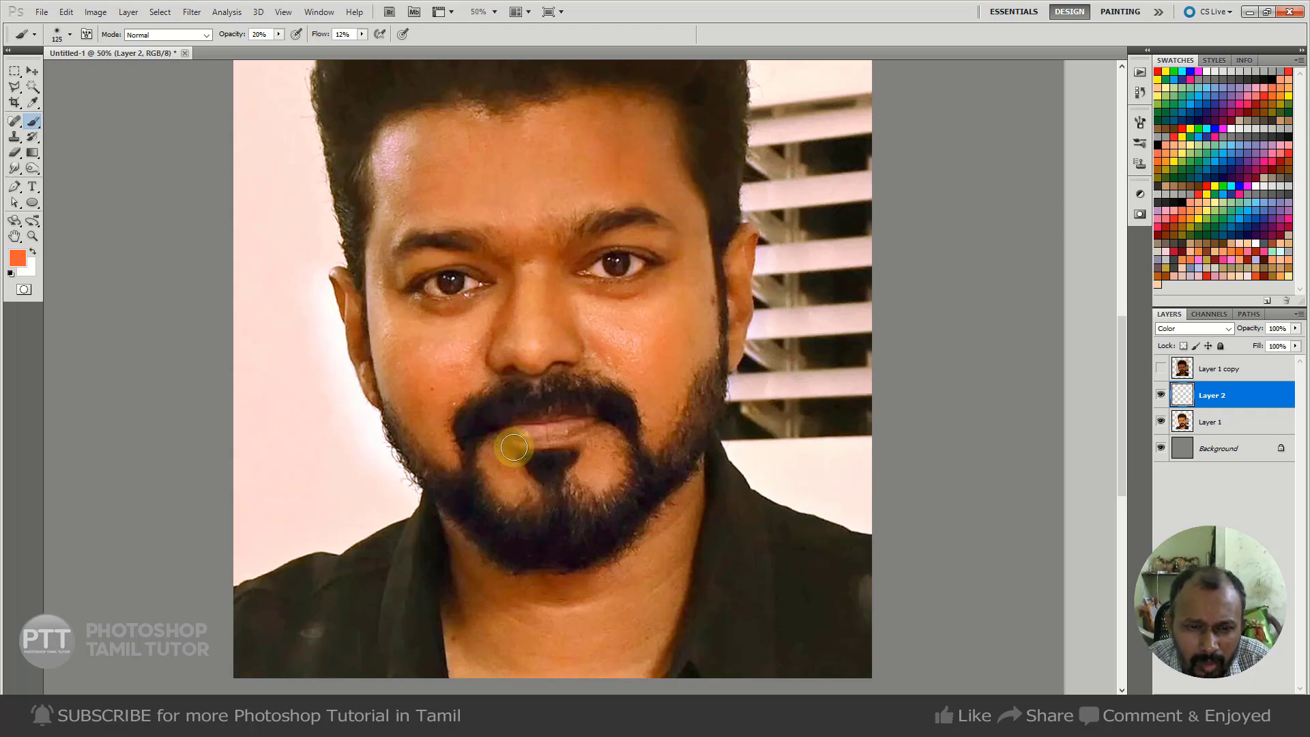
{"action": "key", "text": "bracketright"}
{"action": "key", "text": "bracketright"}
{"action": "key", "text": "bracketright"}
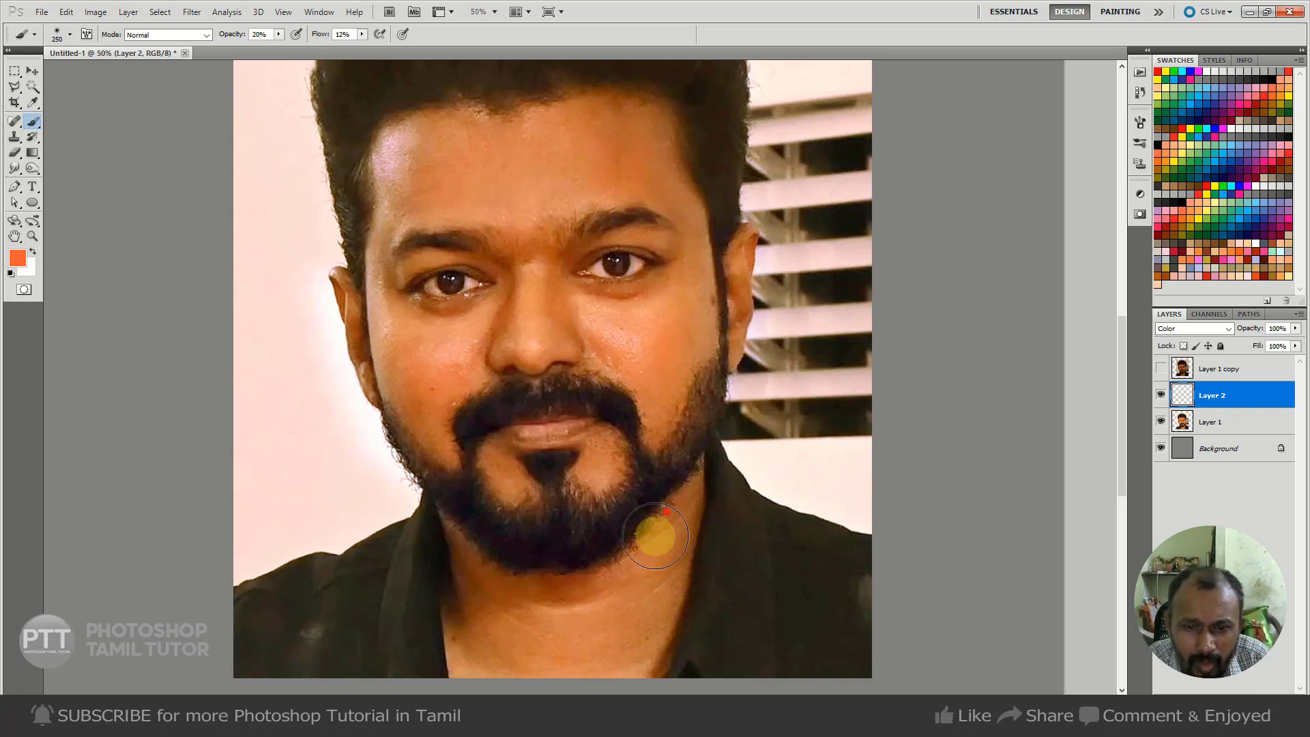
{"action": "scroll", "coordinate": [546, 478], "scroll_direction": "down", "scroll_amount": 5}
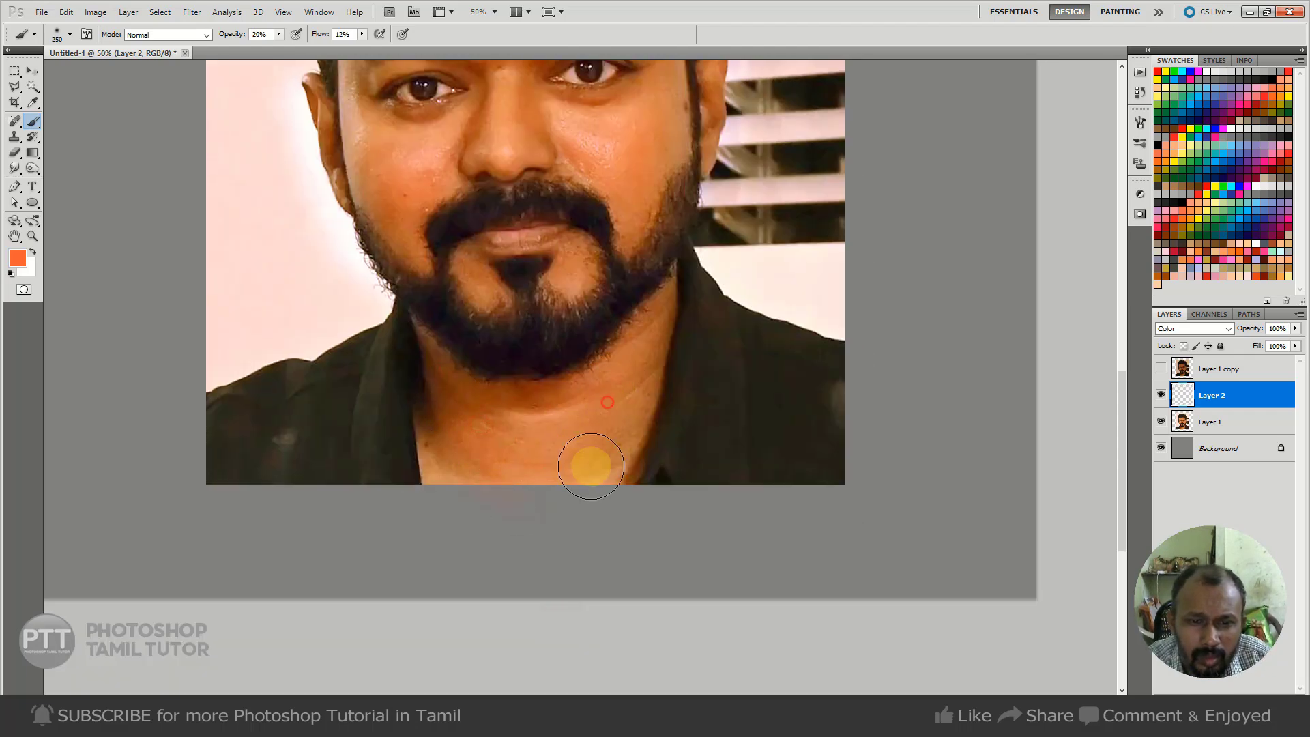
{"action": "left_click_drag", "start_coordinate": [598, 326], "coordinate": [657, 578]}
{"action": "mouse_move", "coordinate": [382, 341]}
{"action": "left_mouse_down"}
{"action": "mouse_move", "coordinate": [386, 422]}
{"action": "mouse_move", "coordinate": [258, 417]}
{"action": "left_mouse_up"}
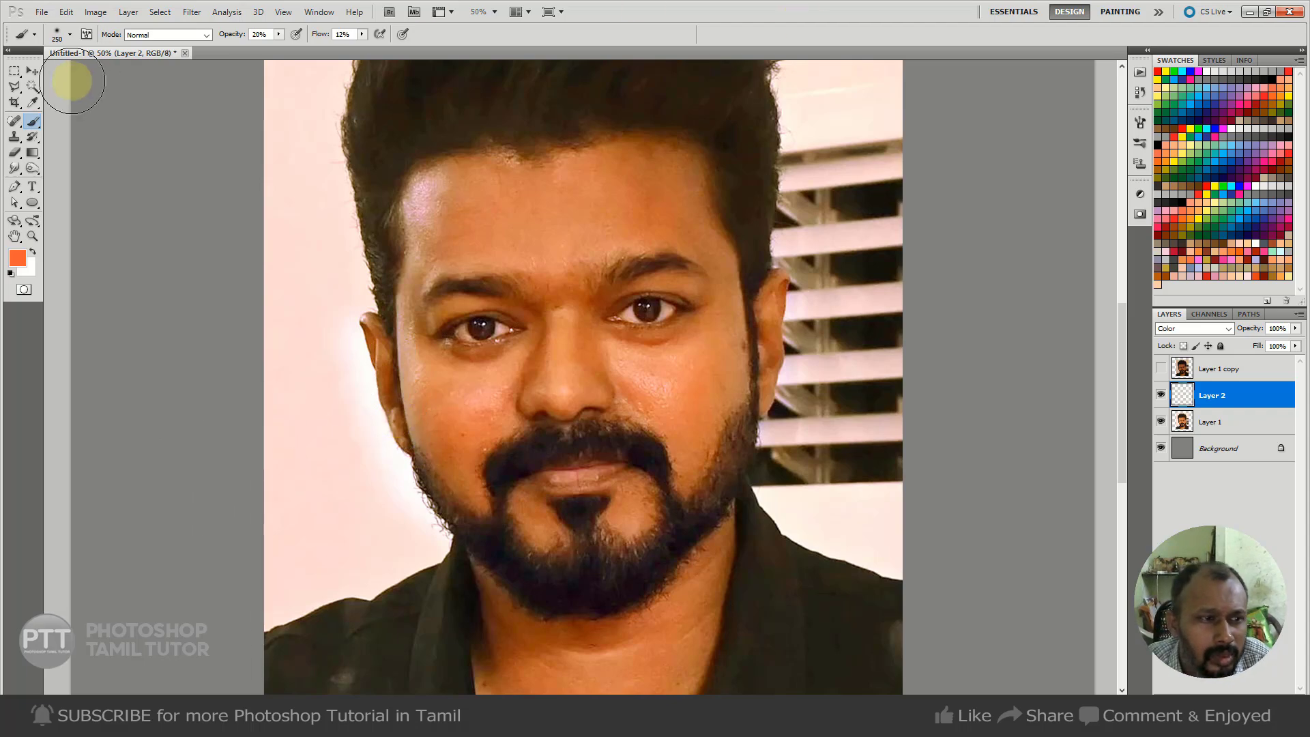
{"action": "left_click", "coordinate": [22, 265]}
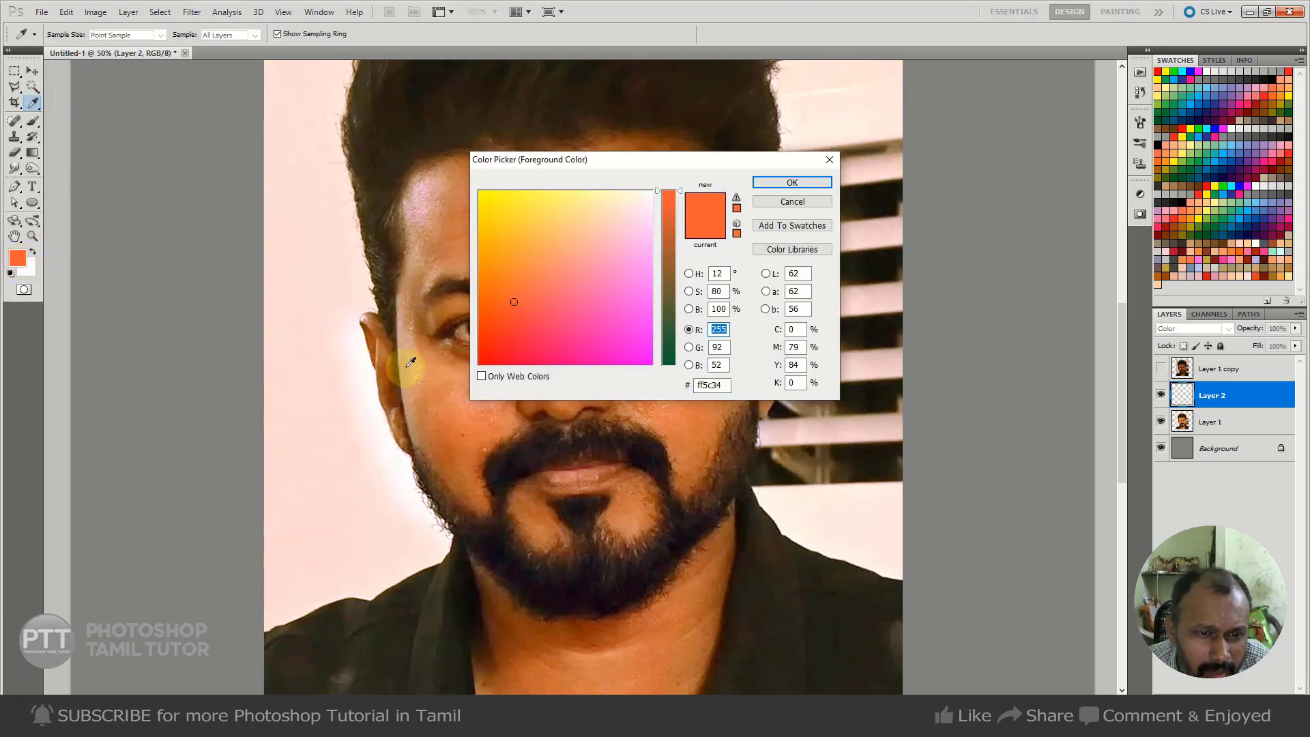
- Pick a light green colour and paint it over the forehead and along the face edge
{"action": "left_click", "coordinate": [585, 197]}
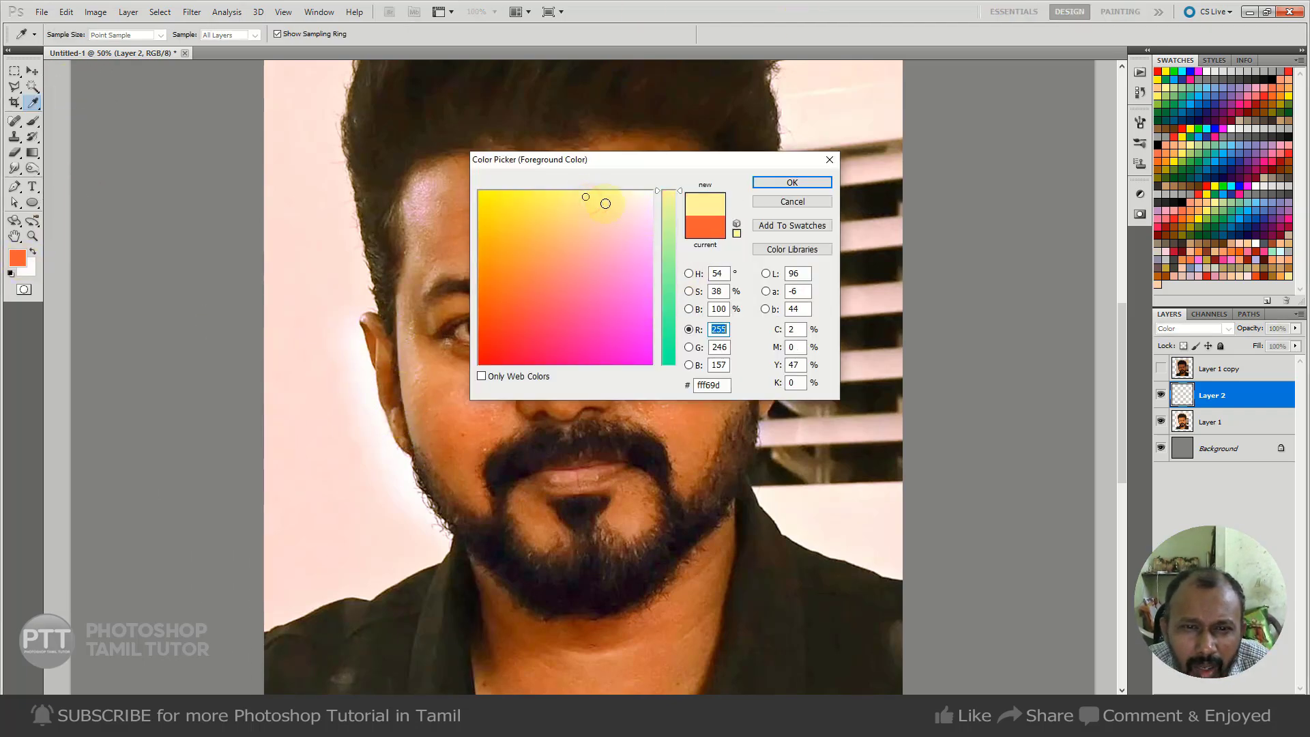
{"action": "left_click_drag", "start_coordinate": [683, 196], "coordinate": [681, 220]}
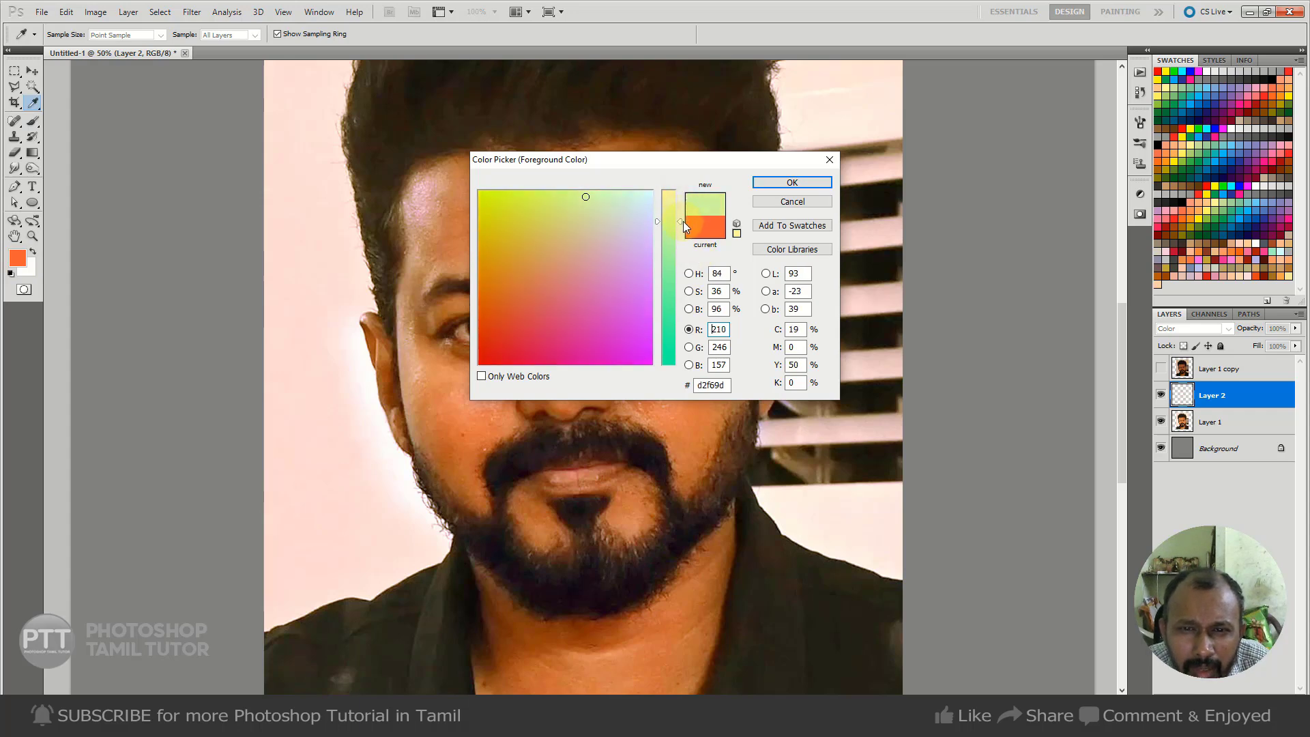
{"action": "left_click", "coordinate": [792, 183]}
{"action": "key", "text": "b"}
{"action": "key", "text": "bracketleft"}
{"action": "key", "text": "bracketleft"}
{"action": "key", "text": "bracketleft"}
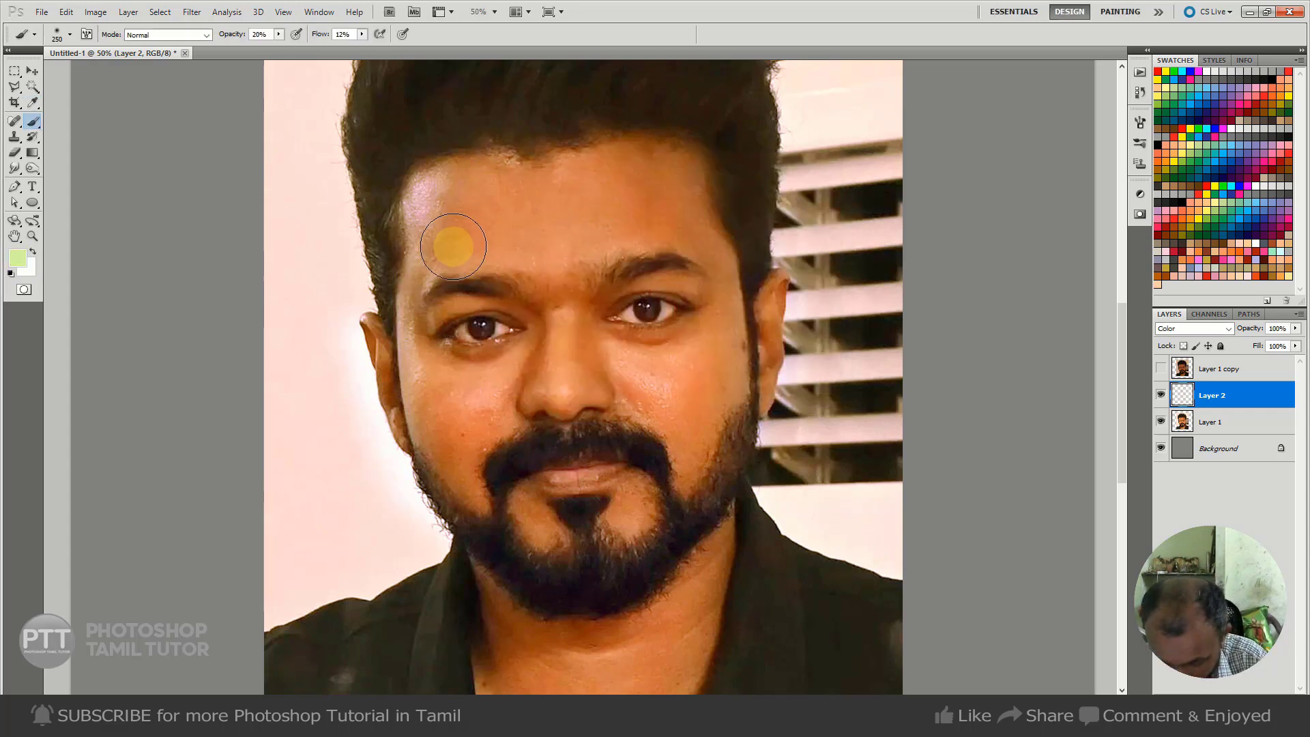
{"action": "left_click_drag", "start_coordinate": [415, 271], "coordinate": [417, 204]}
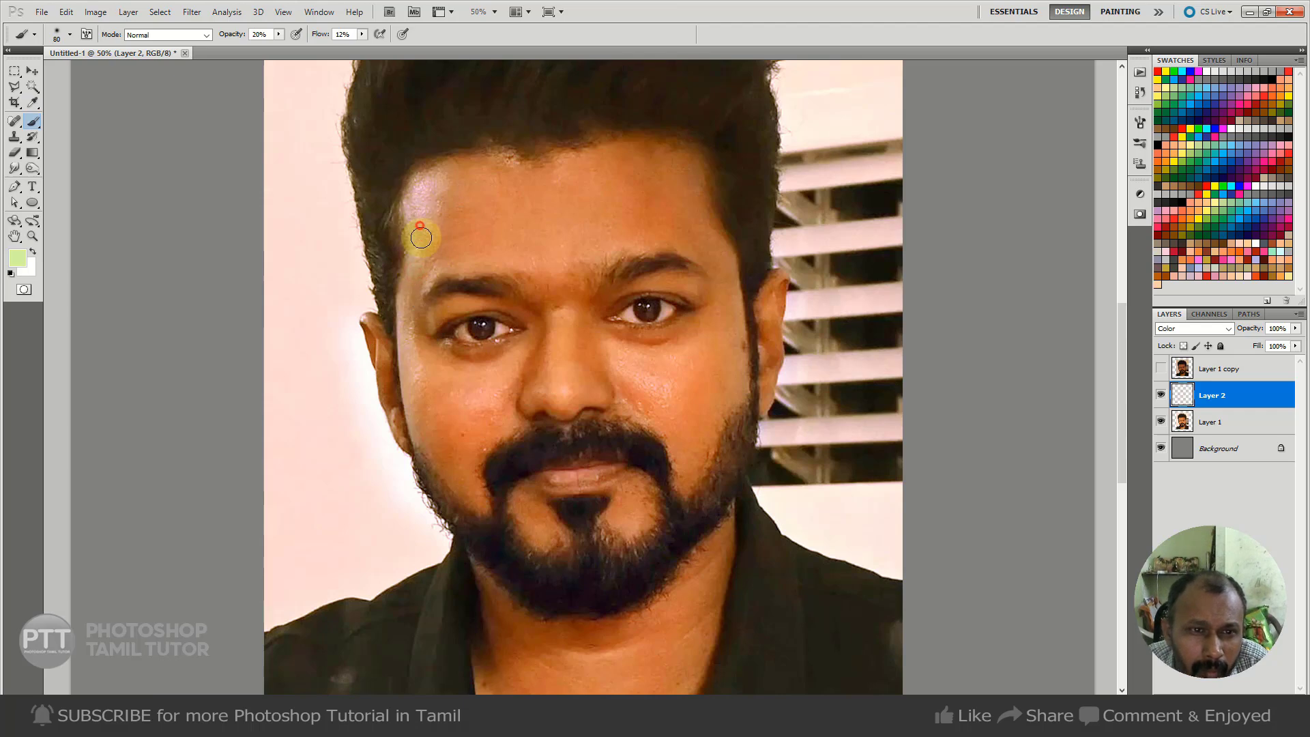
{"action": "key", "text": "bracketleft"}
{"action": "key", "text": "bracketleft"}
{"action": "mouse_move", "coordinate": [402, 325]}
{"action": "left_mouse_down"}
{"action": "mouse_move", "coordinate": [467, 484]}
{"action": "mouse_move", "coordinate": [440, 475]}
{"action": "mouse_move", "coordinate": [518, 535]}
{"action": "left_mouse_up"}
{"action": "key", "text": "bracketright"}
{"action": "key", "text": "bracketright"}
{"action": "key", "text": "bracketright"}
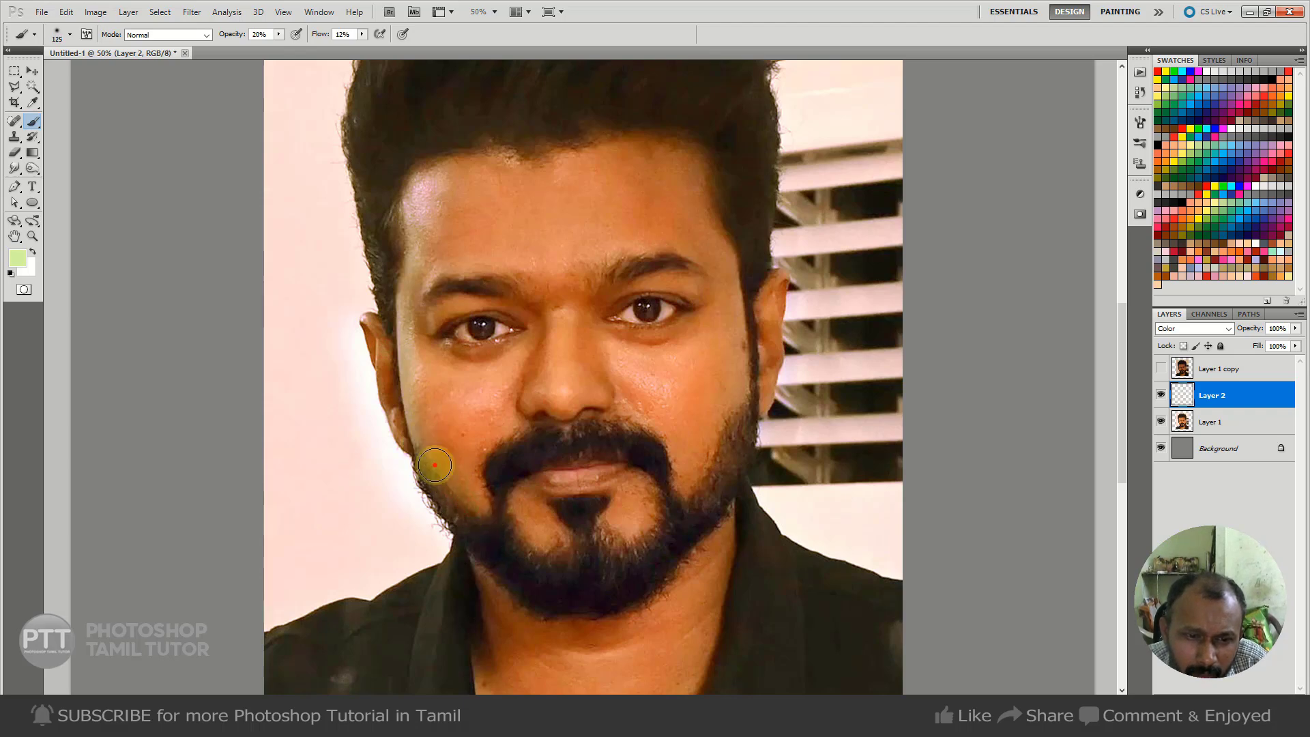
{"action": "key", "text": "bracketleft"}
- Switch to a yellow-green colour and tint the beard area, including its right side
{"action": "left_click", "coordinate": [17, 258]}
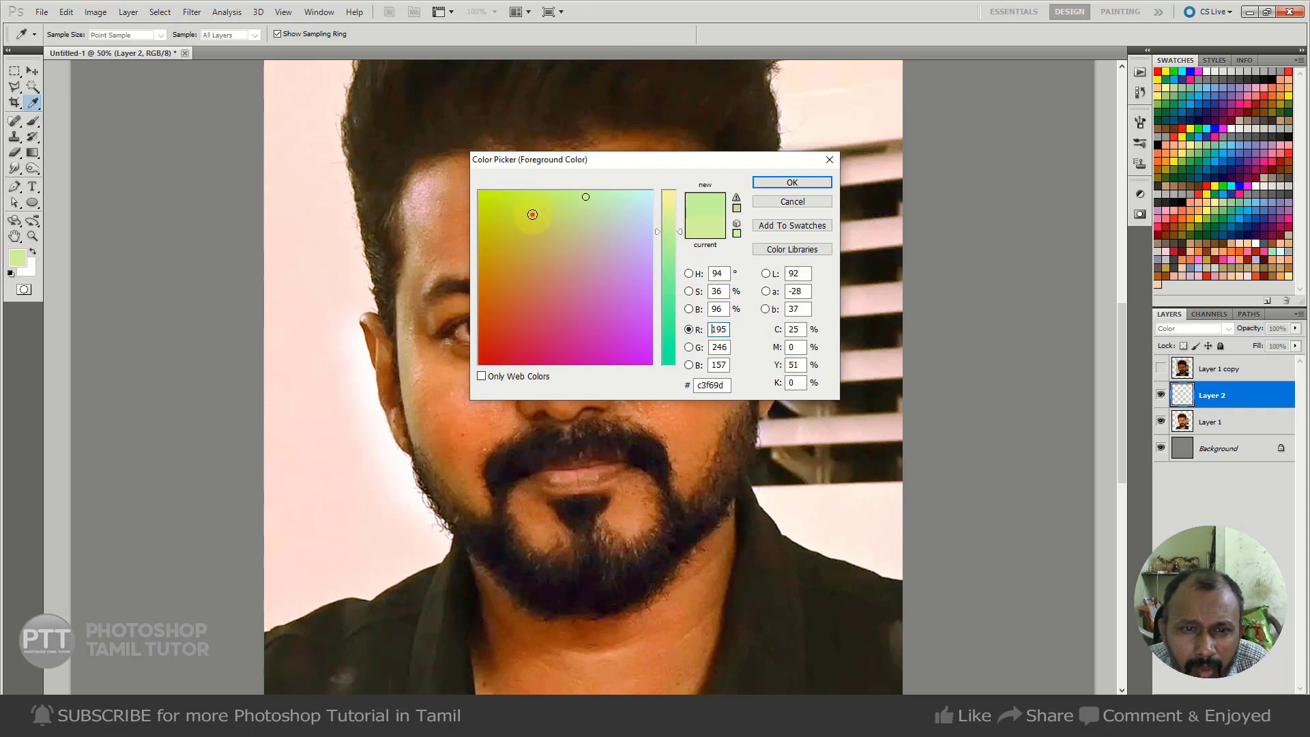
{"action": "left_click_drag", "start_coordinate": [532, 214], "coordinate": [519, 208]}
{"action": "left_click", "coordinate": [787, 186]}
{"action": "left_click_drag", "start_coordinate": [482, 503], "coordinate": [574, 539]}
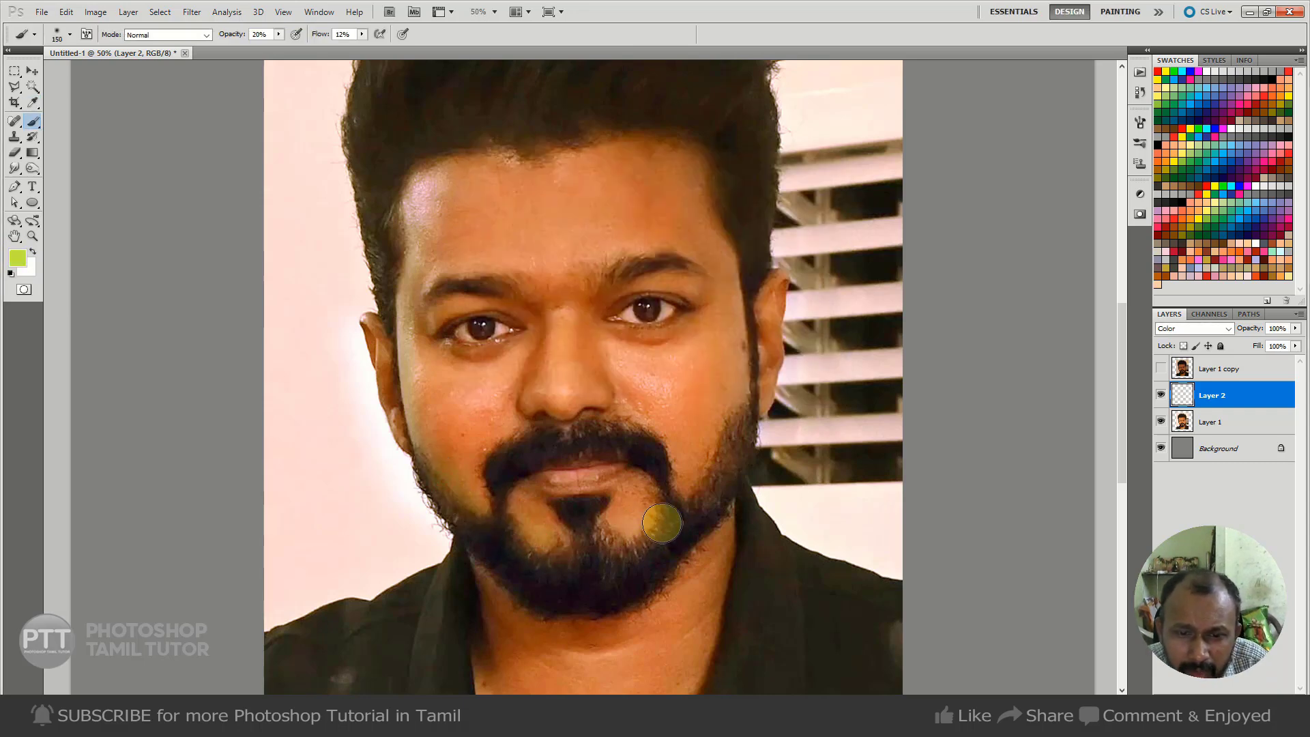
{"action": "left_click_drag", "start_coordinate": [573, 539], "coordinate": [714, 447]}
{"action": "key", "text": "bracketleft"}
{"action": "key", "text": "bracketleft"}
{"action": "key", "text": "bracketleft"}
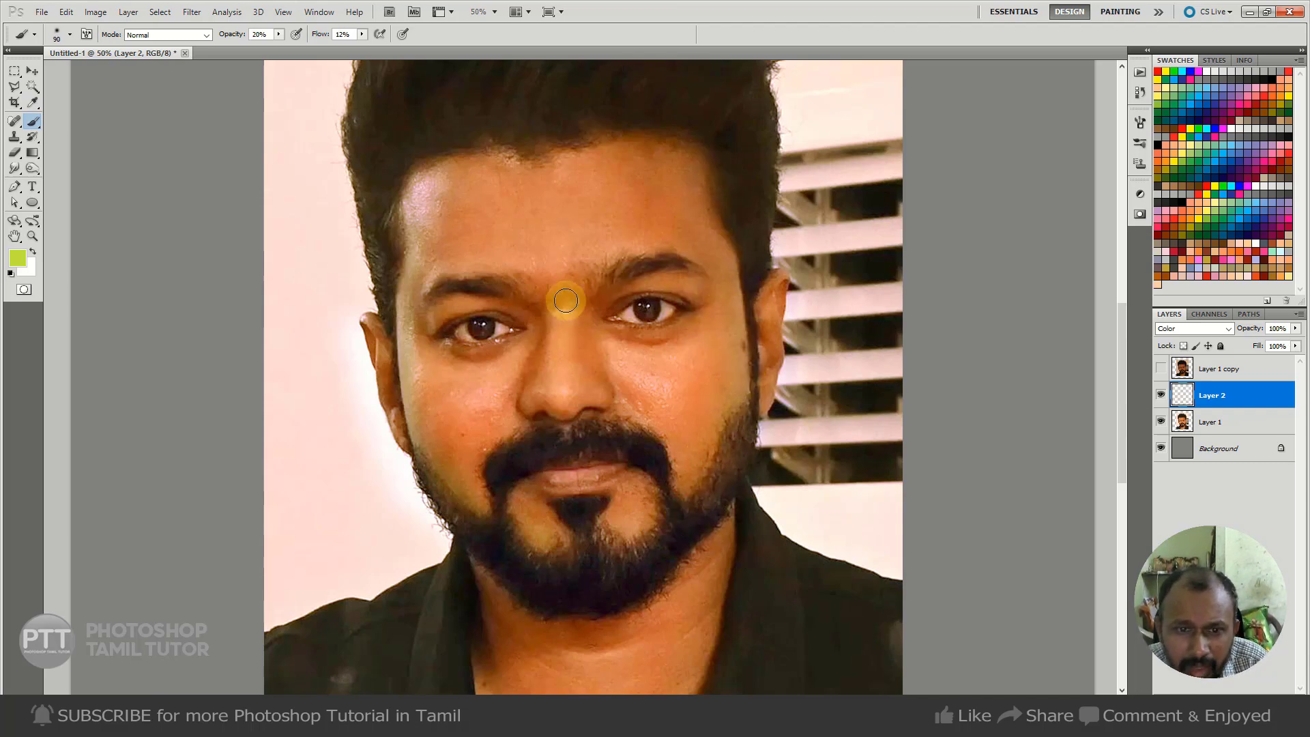
{"action": "key", "text": "bracketright"}
- Switch to a pink colour and paint it over the ear with a smaller brush
{"action": "left_click", "coordinate": [18, 264]}
{"action": "left_click", "coordinate": [528, 301]}
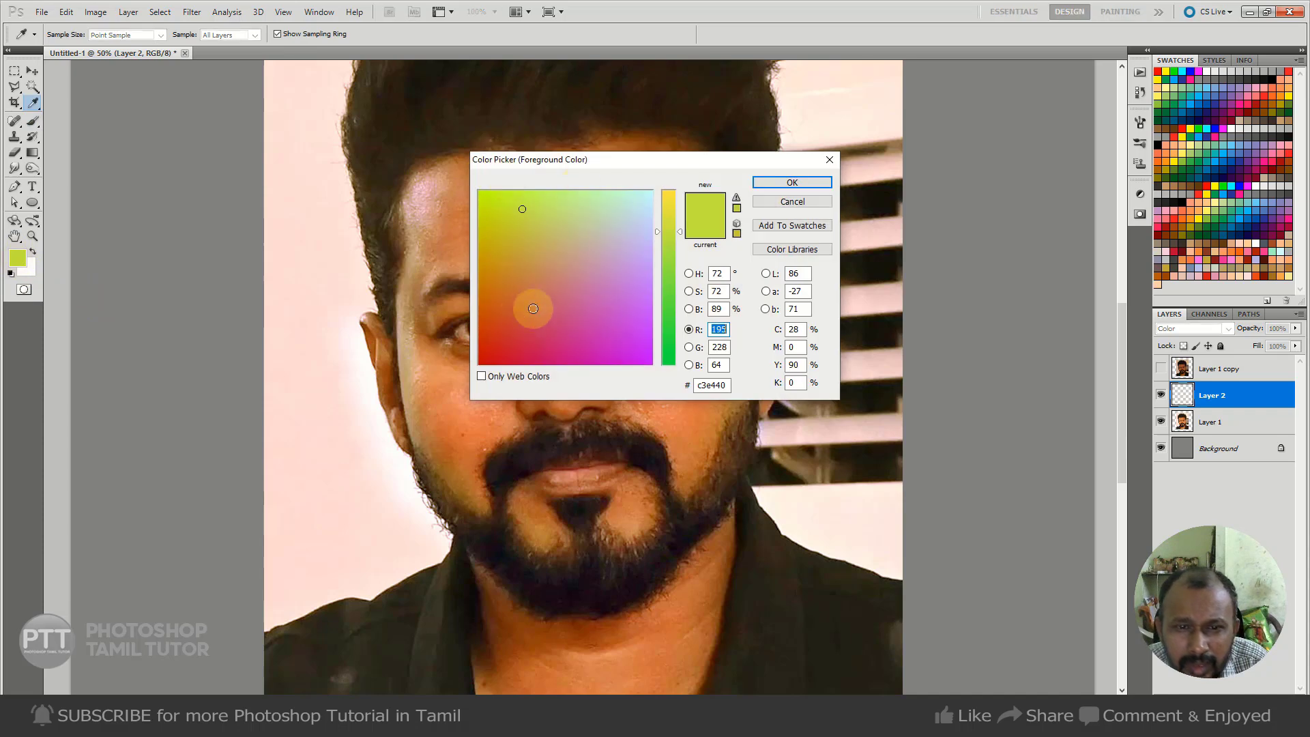
{"action": "left_click_drag", "start_coordinate": [631, 294], "coordinate": [652, 251]}
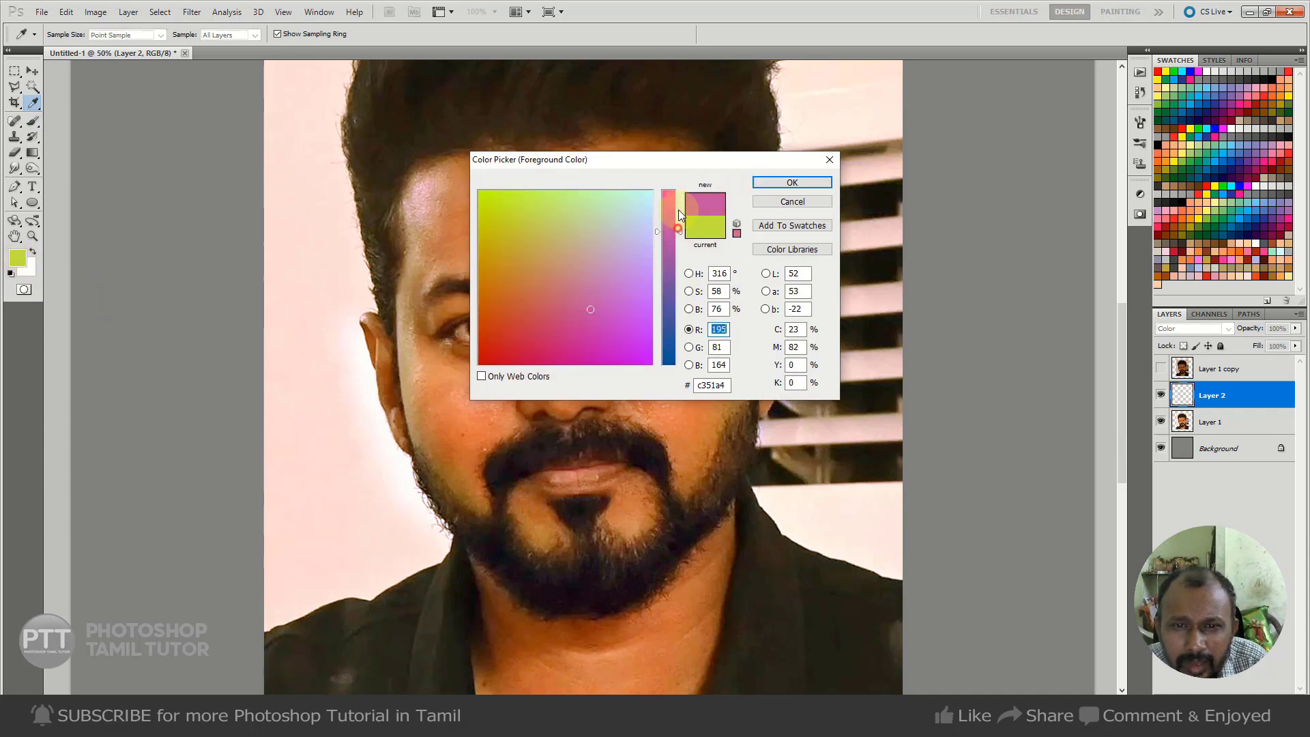
{"action": "type", "text": "255"}
{"action": "left_click", "coordinate": [792, 182]}
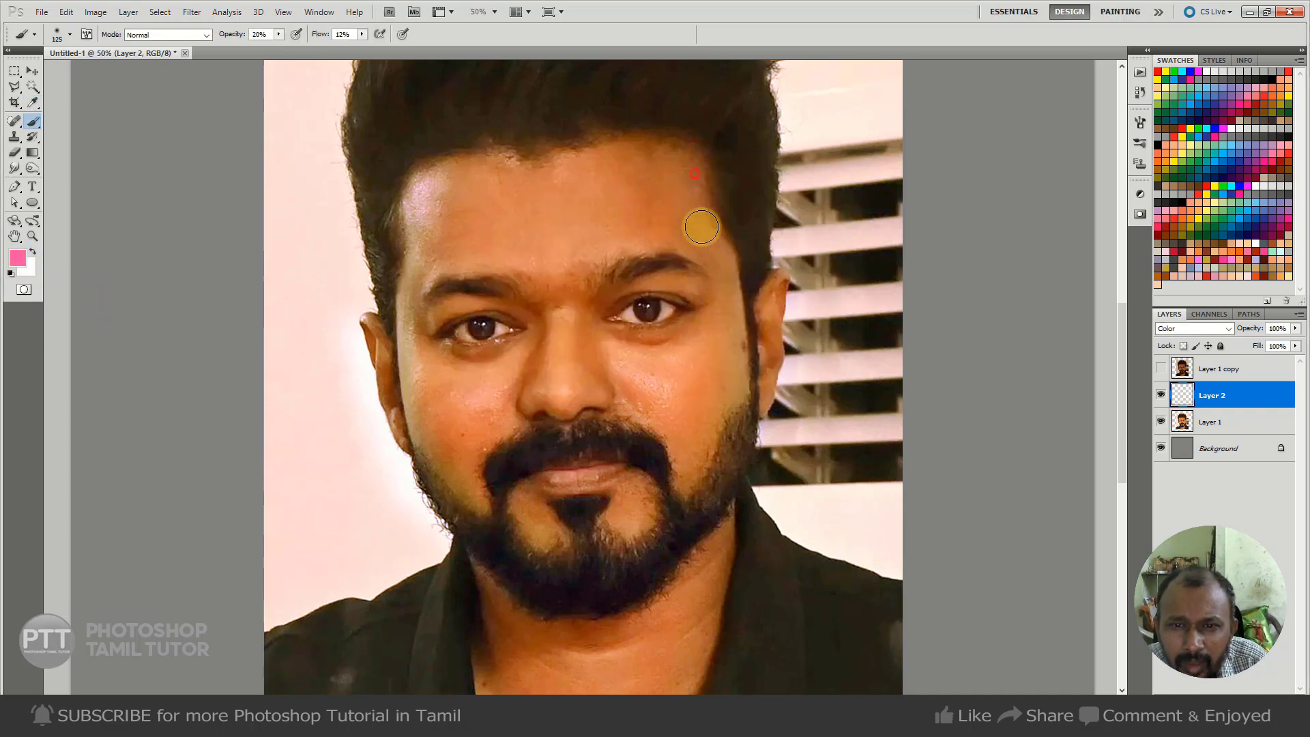
{"action": "key", "text": "bracketleft"}
{"action": "key", "text": "bracketleft"}
{"action": "left_click_drag", "start_coordinate": [754, 287], "coordinate": [770, 323]}
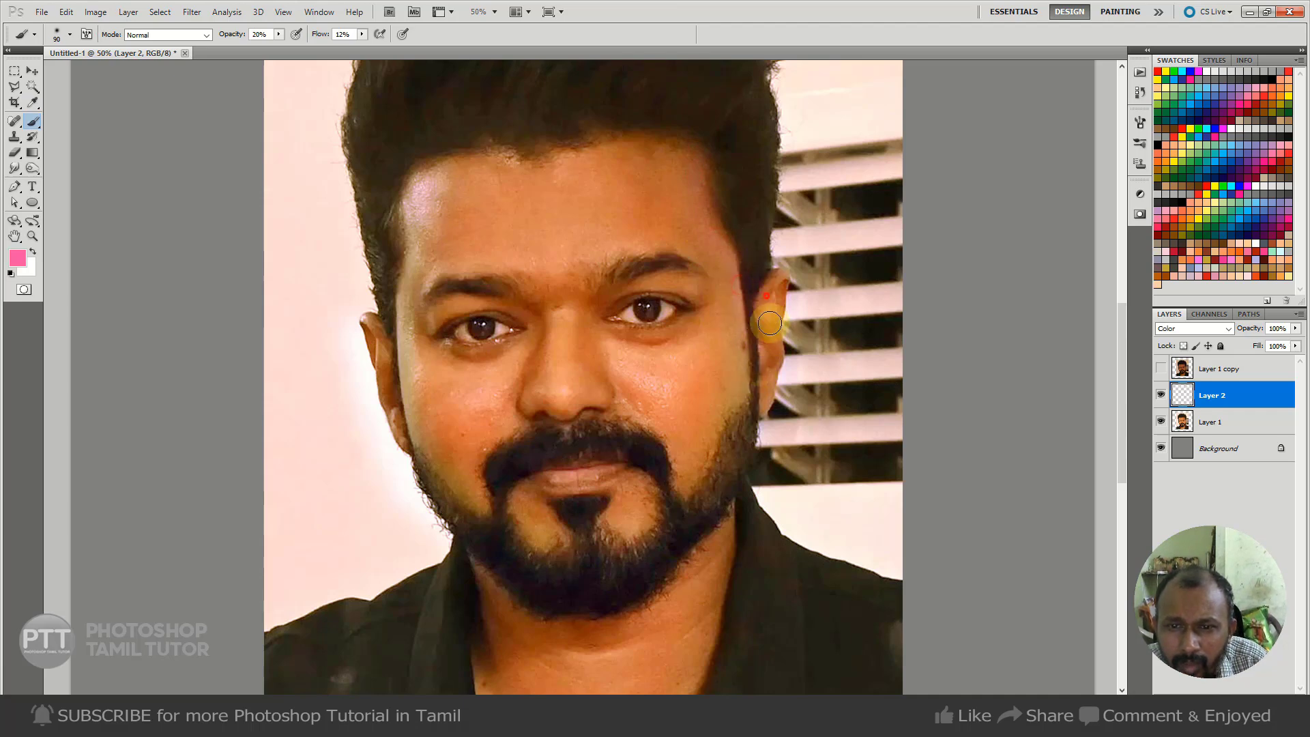
{"action": "key", "text": "bracketright"}
{"action": "key", "text": "bracketright"}
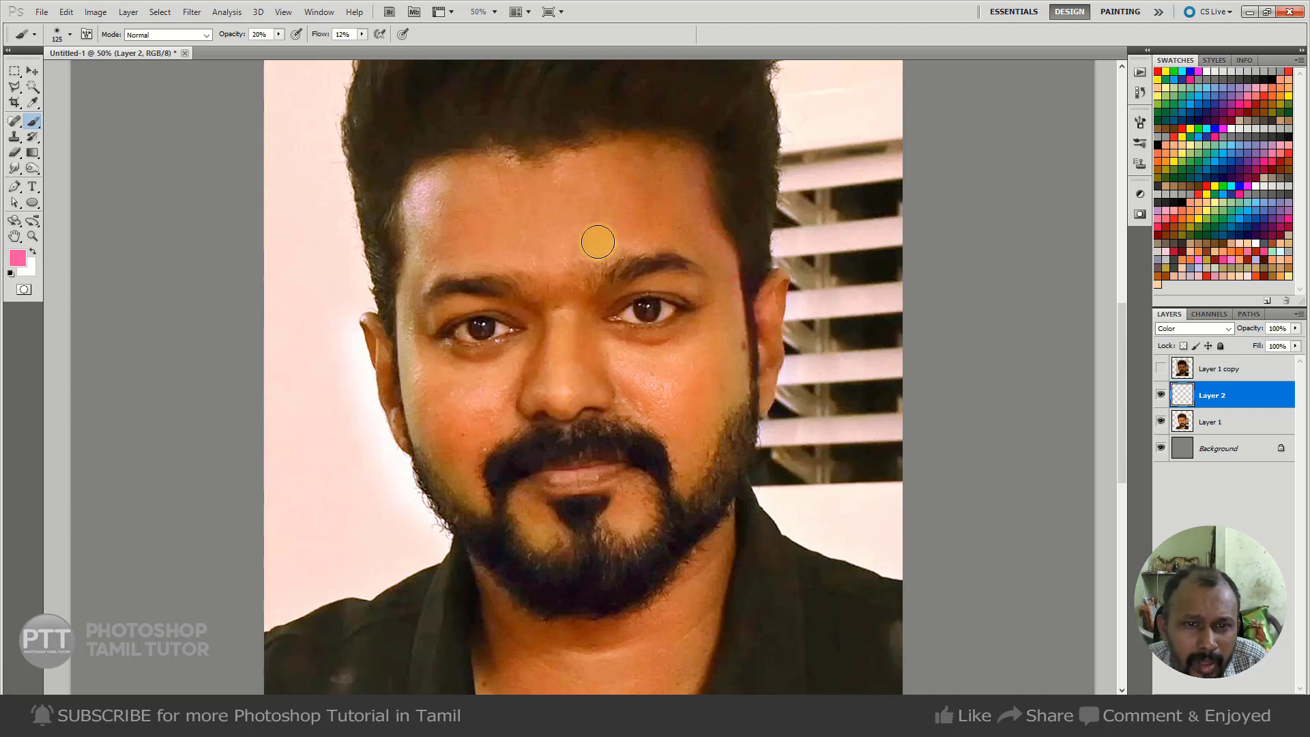
- Pick a near-white pale yellow and paint it over the cheeks and beard
{"action": "left_click", "coordinate": [18, 262]}
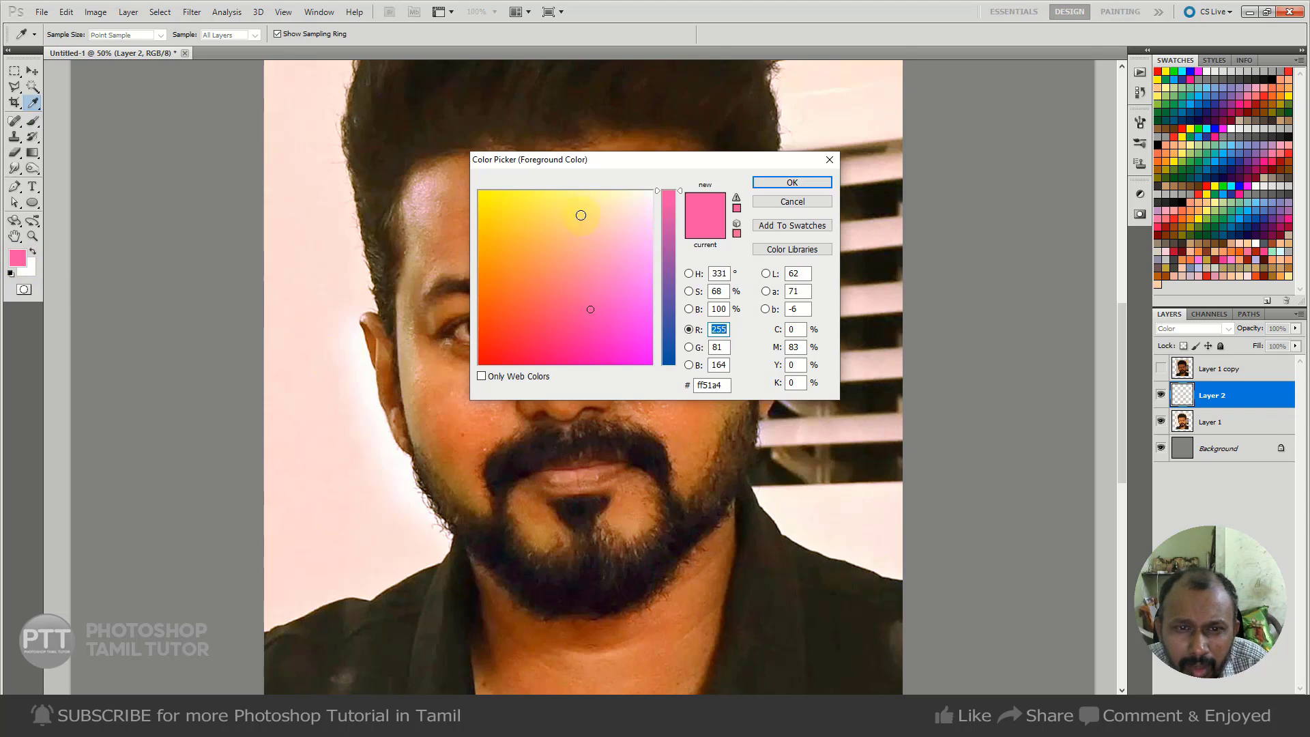
{"action": "left_click", "coordinate": [574, 205]}
{"action": "left_click", "coordinate": [771, 186]}
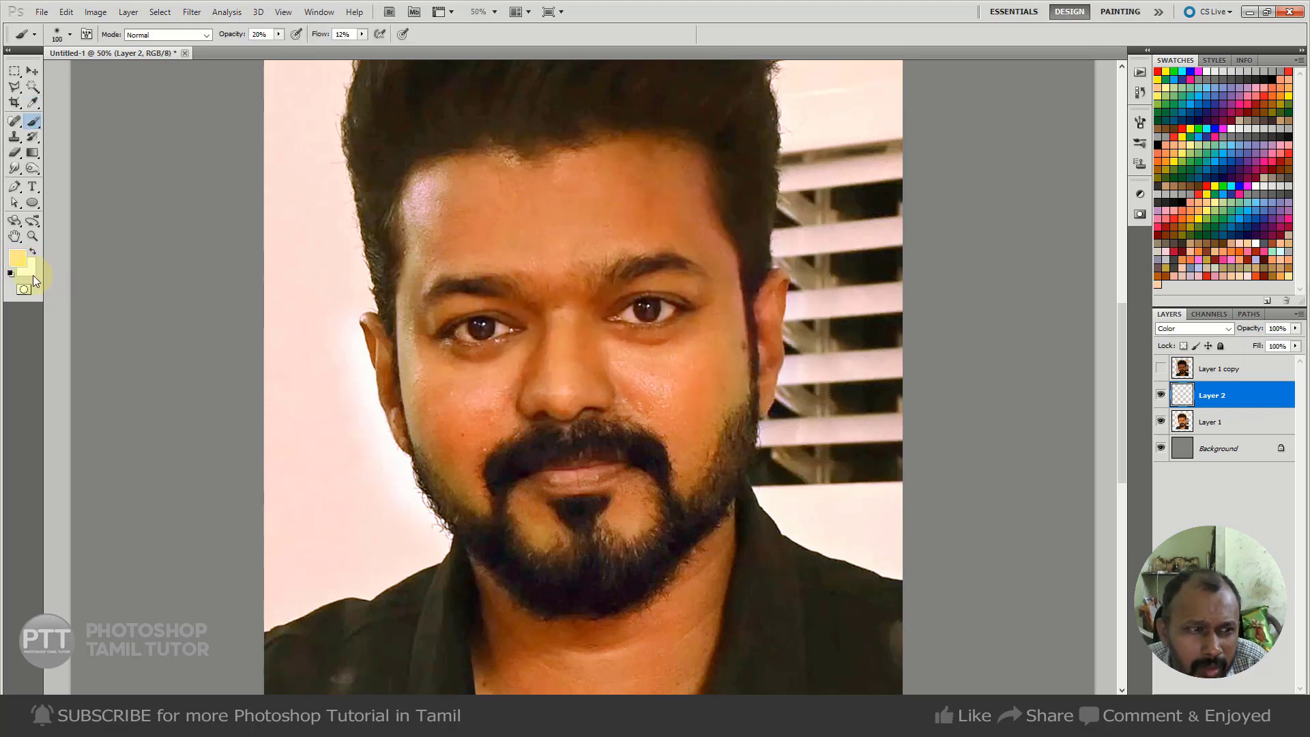
{"action": "left_click", "coordinate": [17, 260]}
{"action": "left_click_drag", "start_coordinate": [616, 193], "coordinate": [650, 191]}
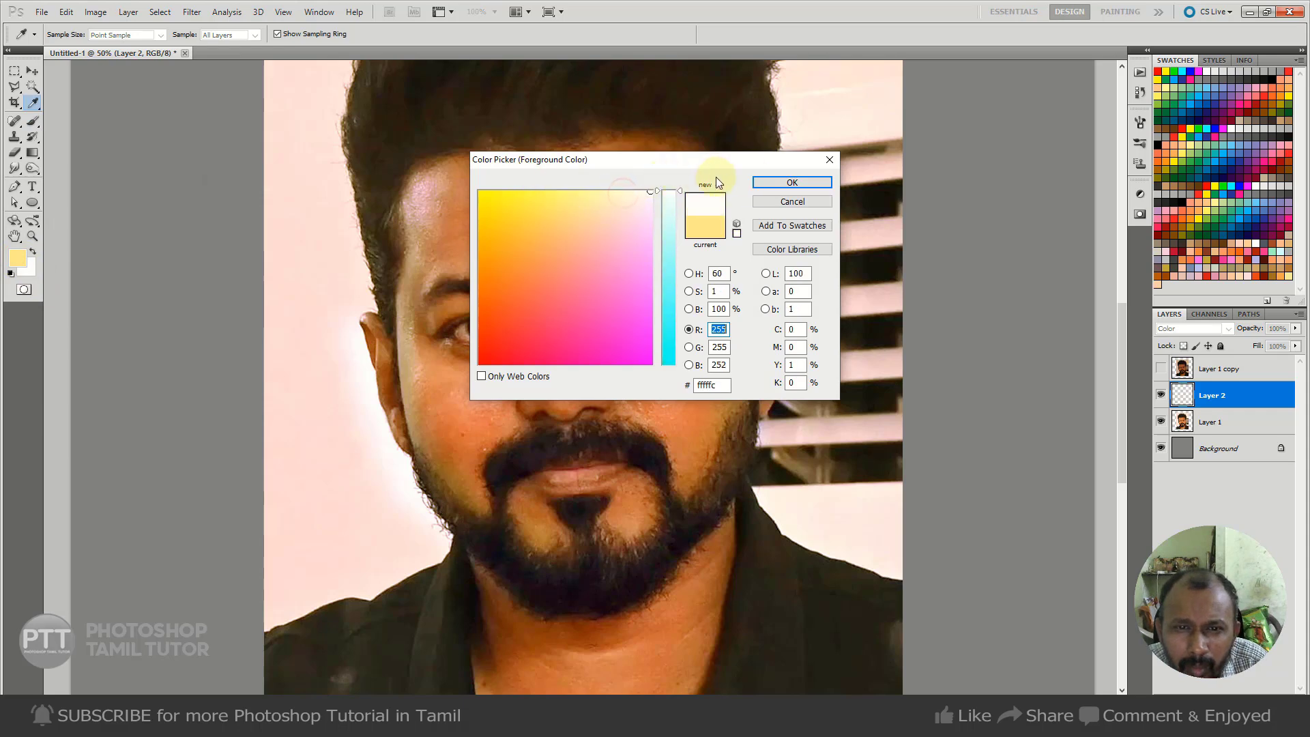
{"action": "left_click", "coordinate": [760, 183]}
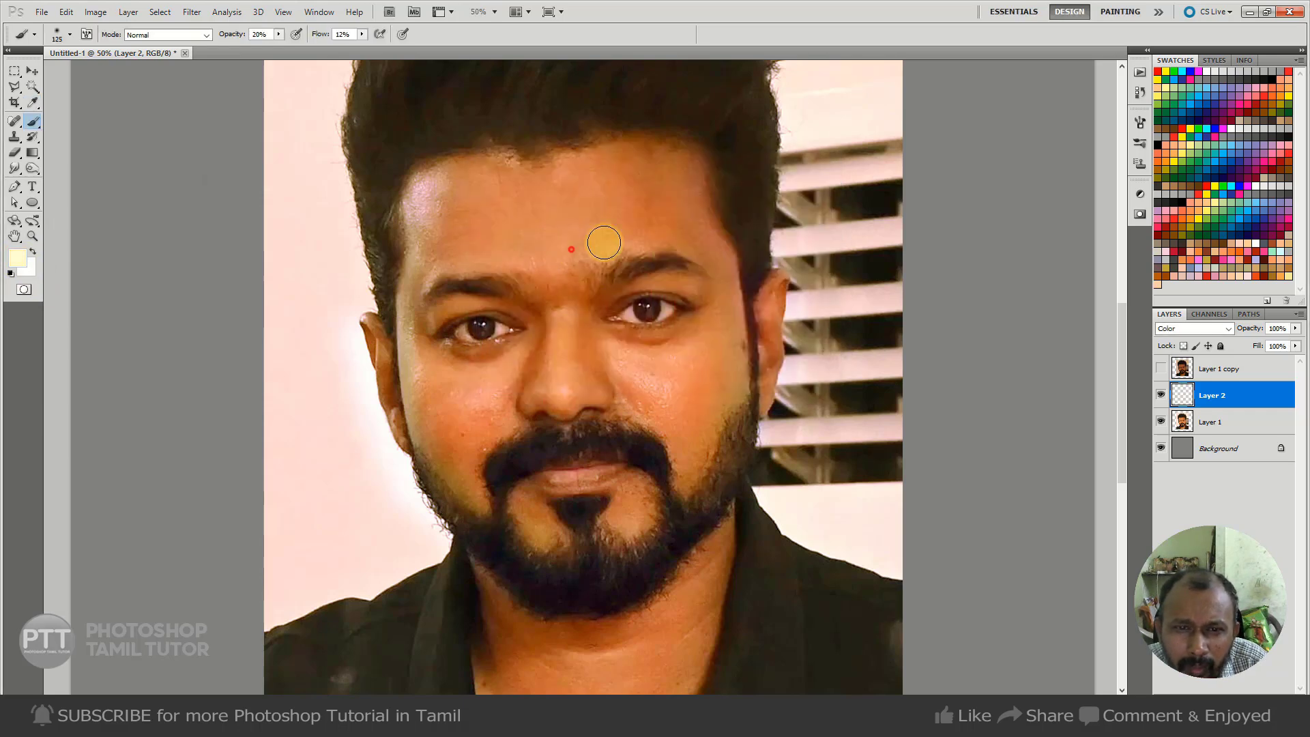
{"action": "key", "text": "bracketleft"}
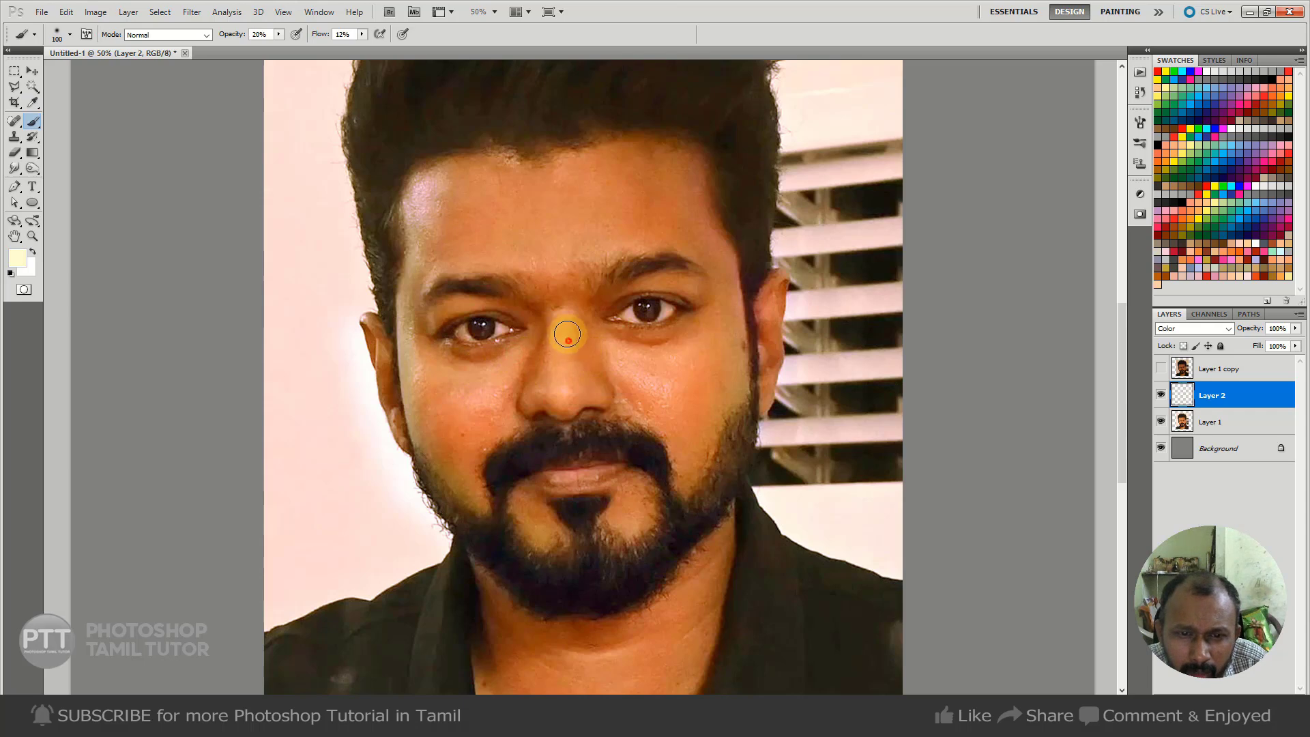
{"action": "left_click_drag", "start_coordinate": [565, 376], "coordinate": [635, 489]}
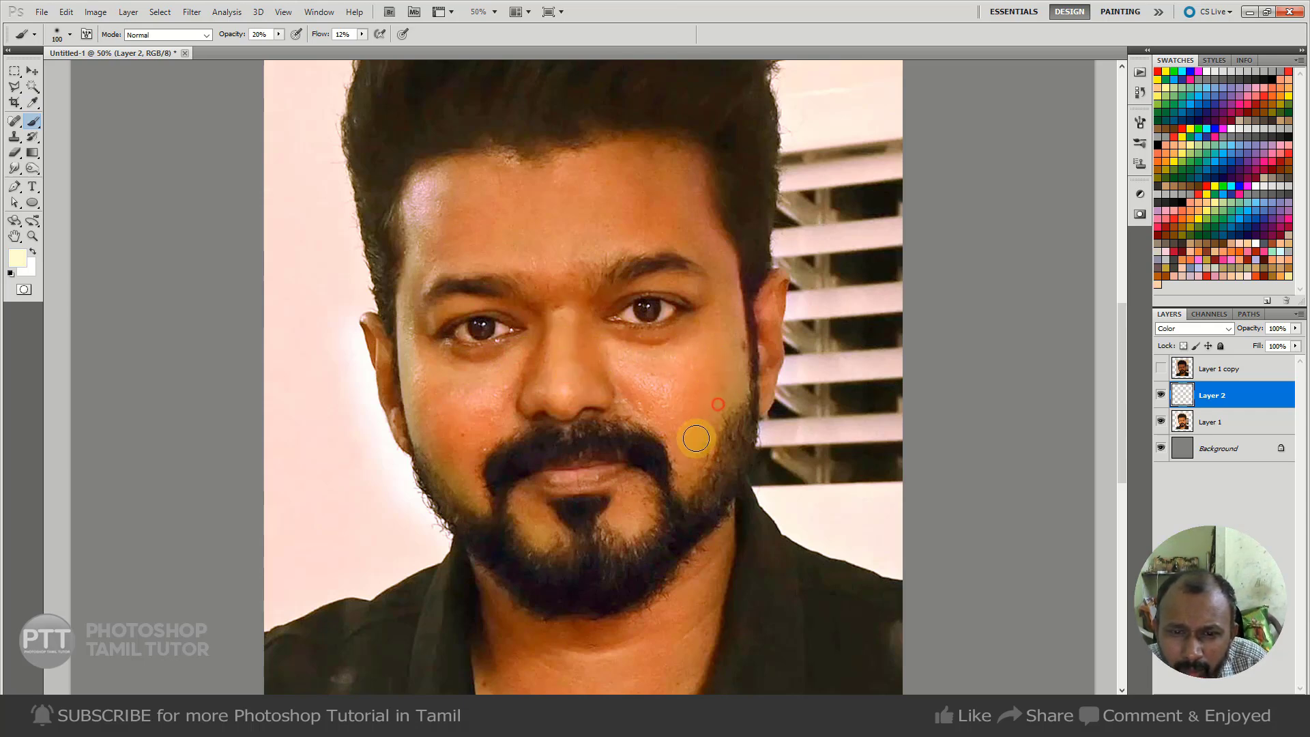
{"action": "left_click_drag", "start_coordinate": [621, 440], "coordinate": [609, 413]}
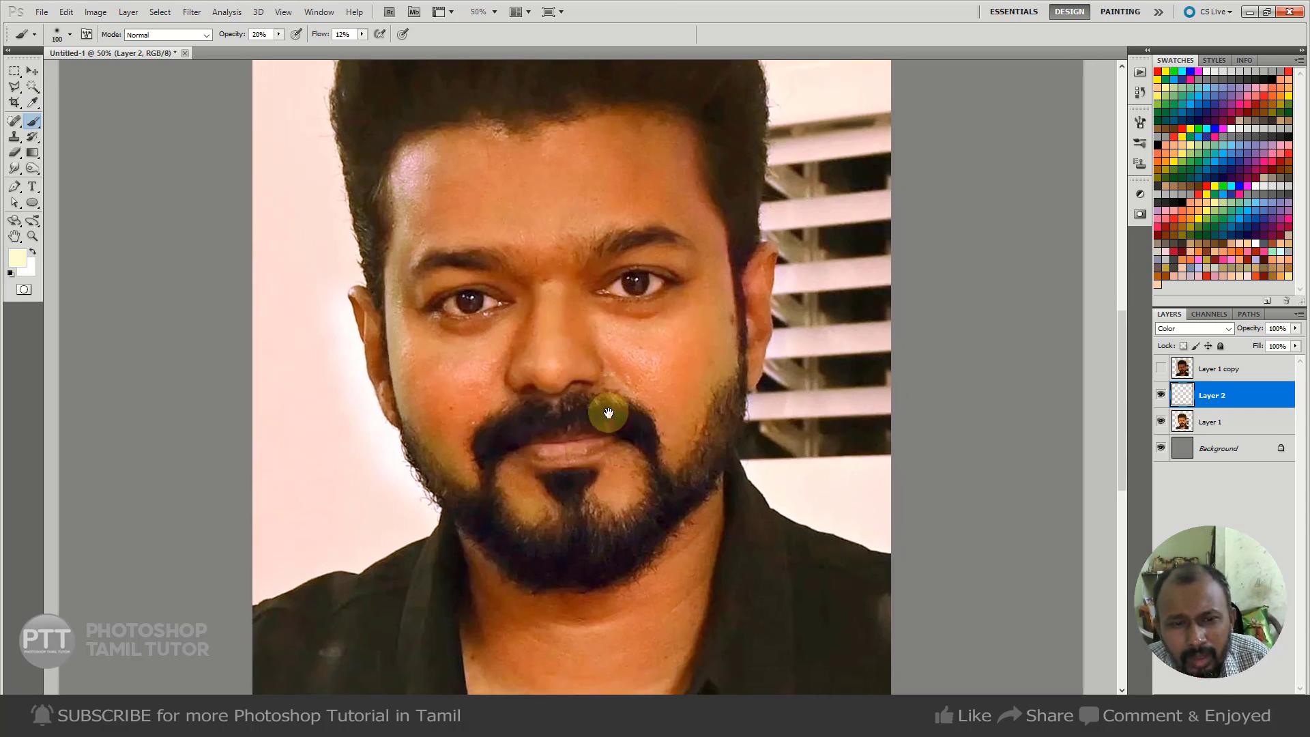
{"action": "scroll", "coordinate": [605, 437], "scroll_direction": "up", "scroll_amount": 2}
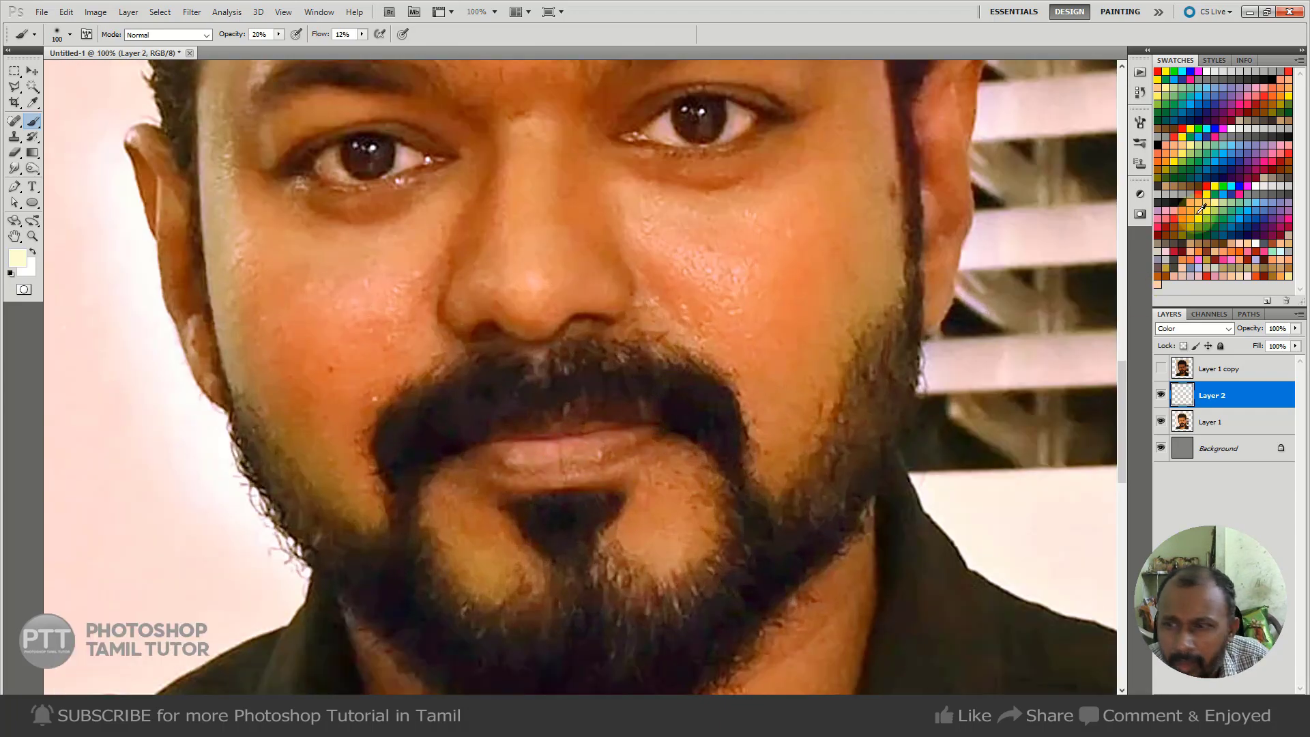
- Pick a pink lip colour and paint it over the lips with a small brush
{"action": "left_click", "coordinate": [18, 258]}
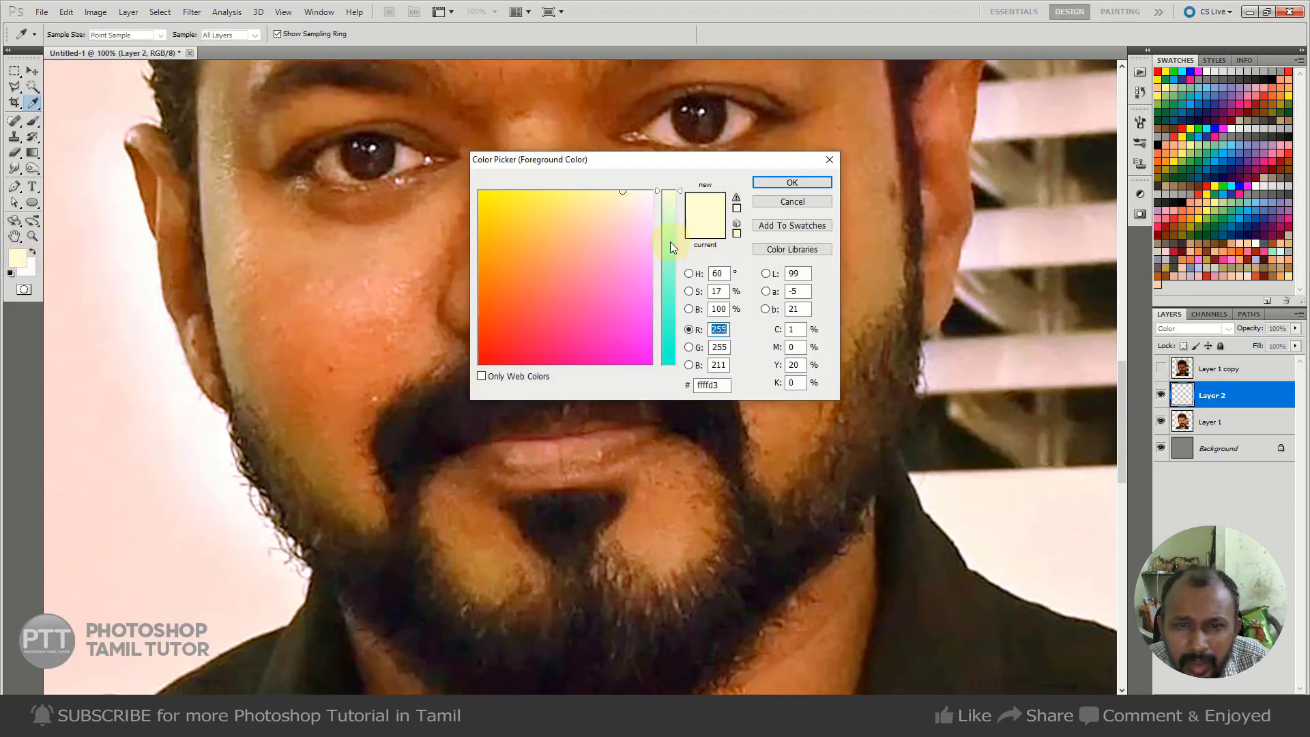
{"action": "left_click", "coordinate": [574, 305]}
{"action": "left_click_drag", "start_coordinate": [545, 312], "coordinate": [566, 299]}
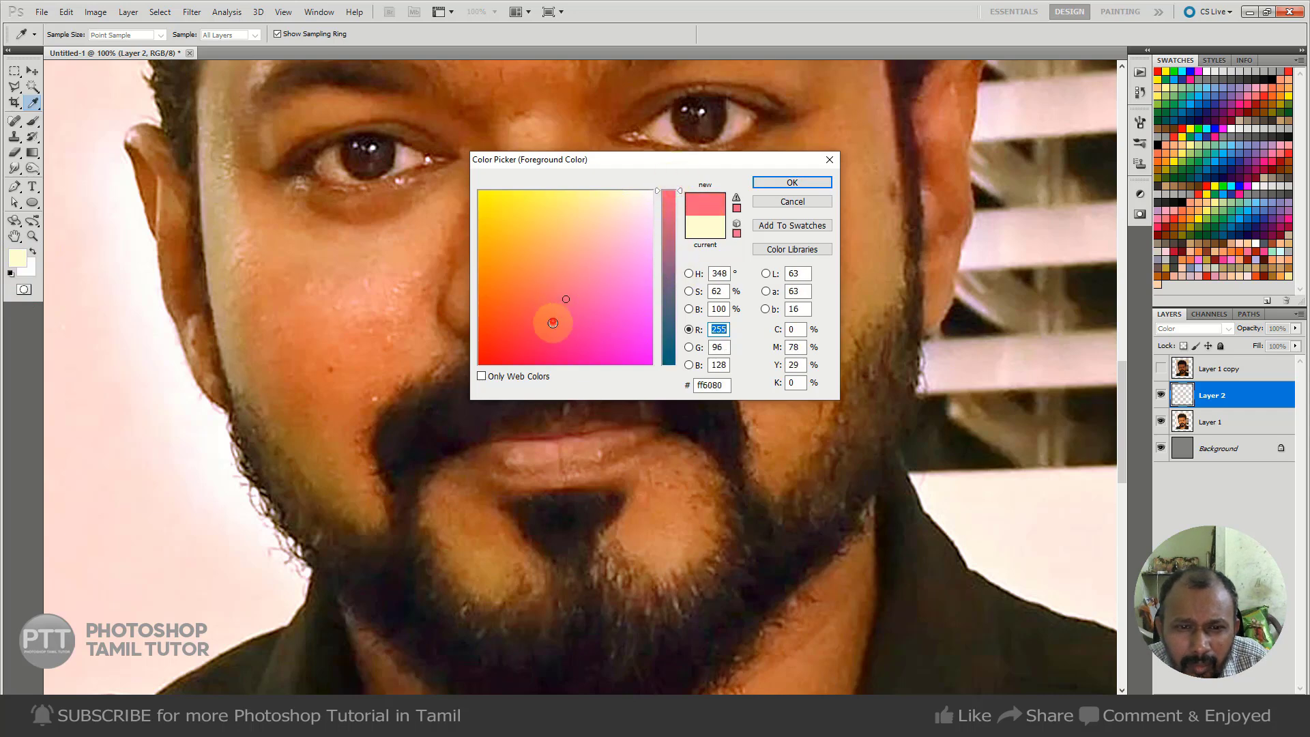
{"action": "left_click", "coordinate": [792, 182]}
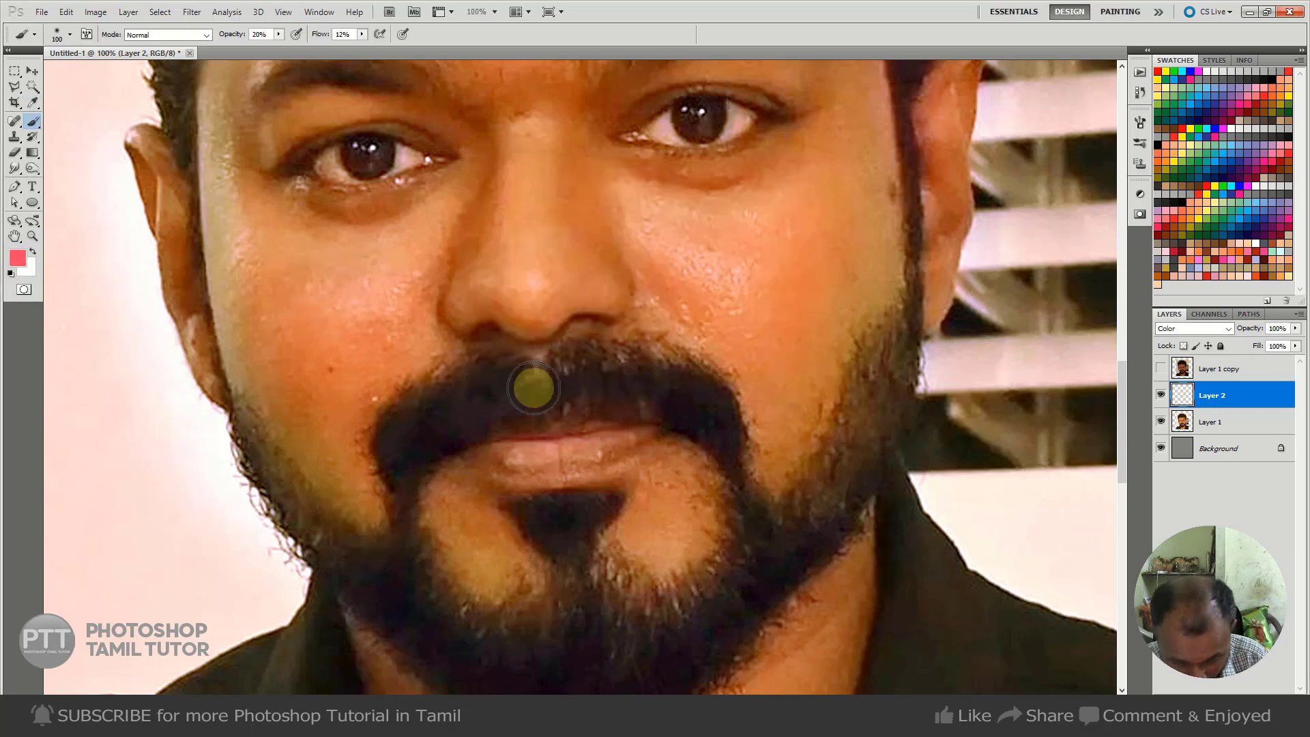
{"action": "key", "text": "bracketleft"}
{"action": "key", "text": "bracketleft"}
{"action": "key", "text": "bracketleft"}
{"action": "mouse_move", "coordinate": [490, 458]}
{"action": "left_mouse_down"}
{"action": "mouse_move", "coordinate": [613, 450]}
{"action": "mouse_move", "coordinate": [585, 445]}
{"action": "mouse_move", "coordinate": [623, 480]}
{"action": "left_mouse_up"}
{"action": "key", "text": "bracketleft"}
{"action": "key", "text": "bracketright"}
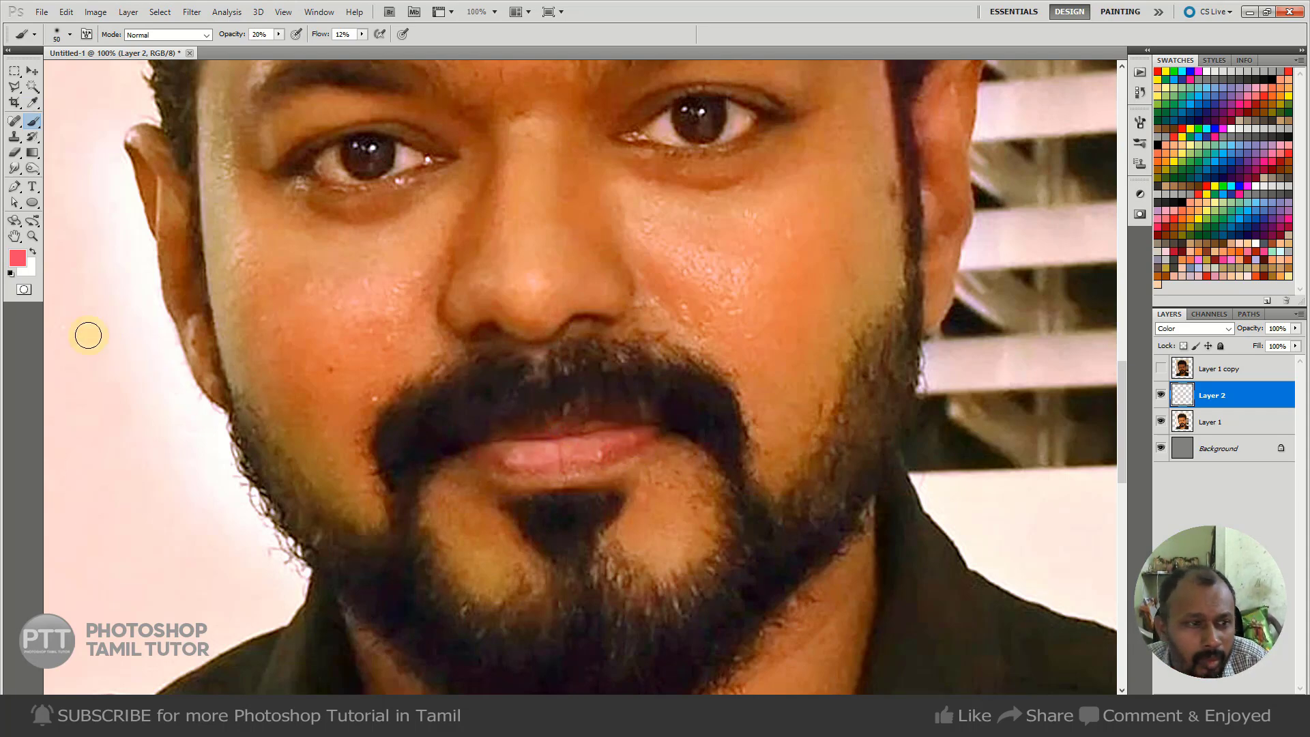
- Switch to light yellow ffffa7 and zoom out to view the whole face
{"action": "left_click", "coordinate": [22, 261]}
{"action": "left_click", "coordinate": [605, 196]}
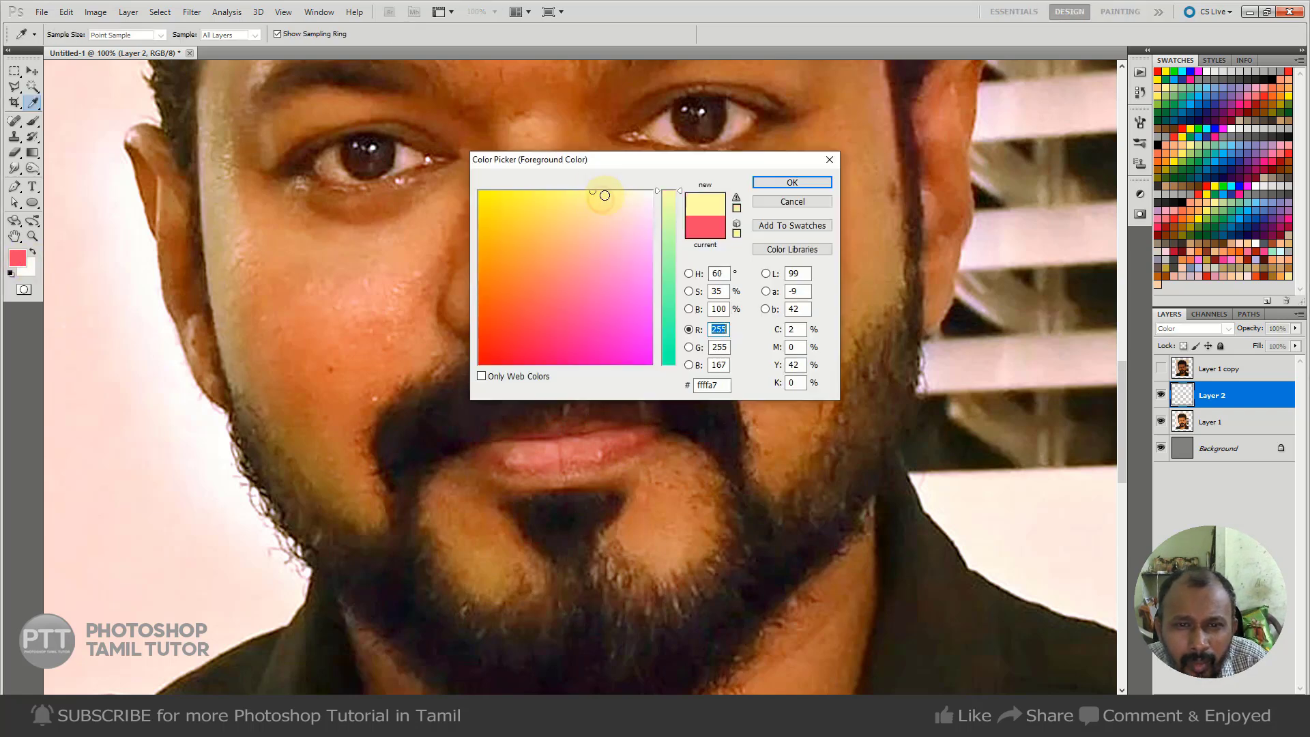
{"action": "left_click", "coordinate": [791, 183]}
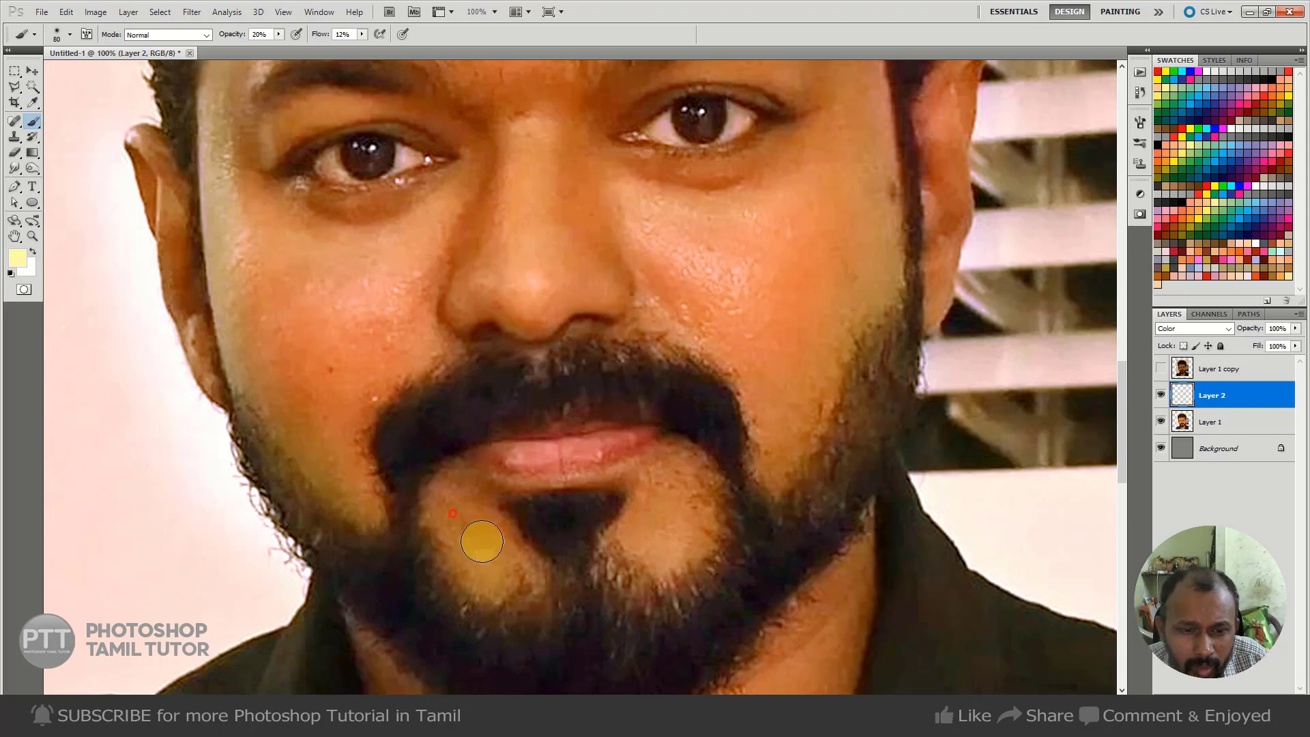
{"action": "left_click_drag", "start_coordinate": [617, 362], "coordinate": [598, 359]}
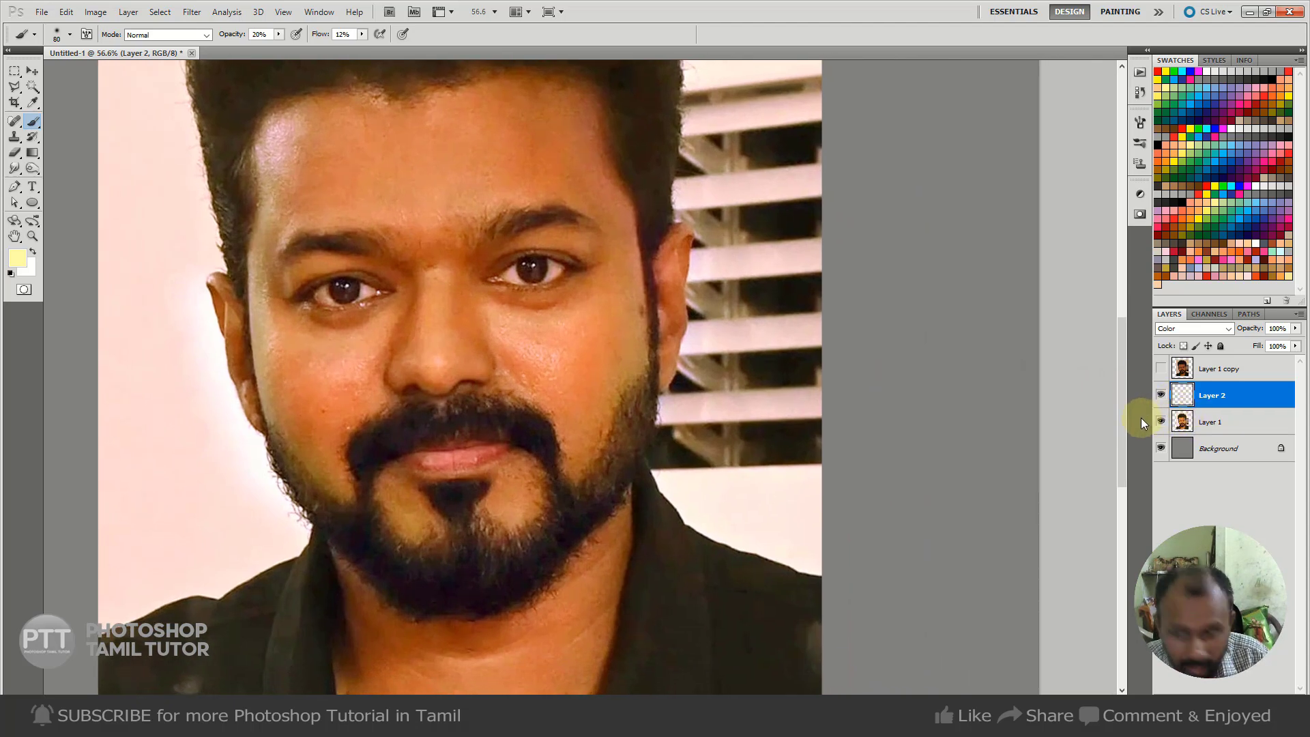
- Merge the painted Layer 2 into Layer 1 and switch to the Burn tool
{"action": "key", "text": "Delete"}
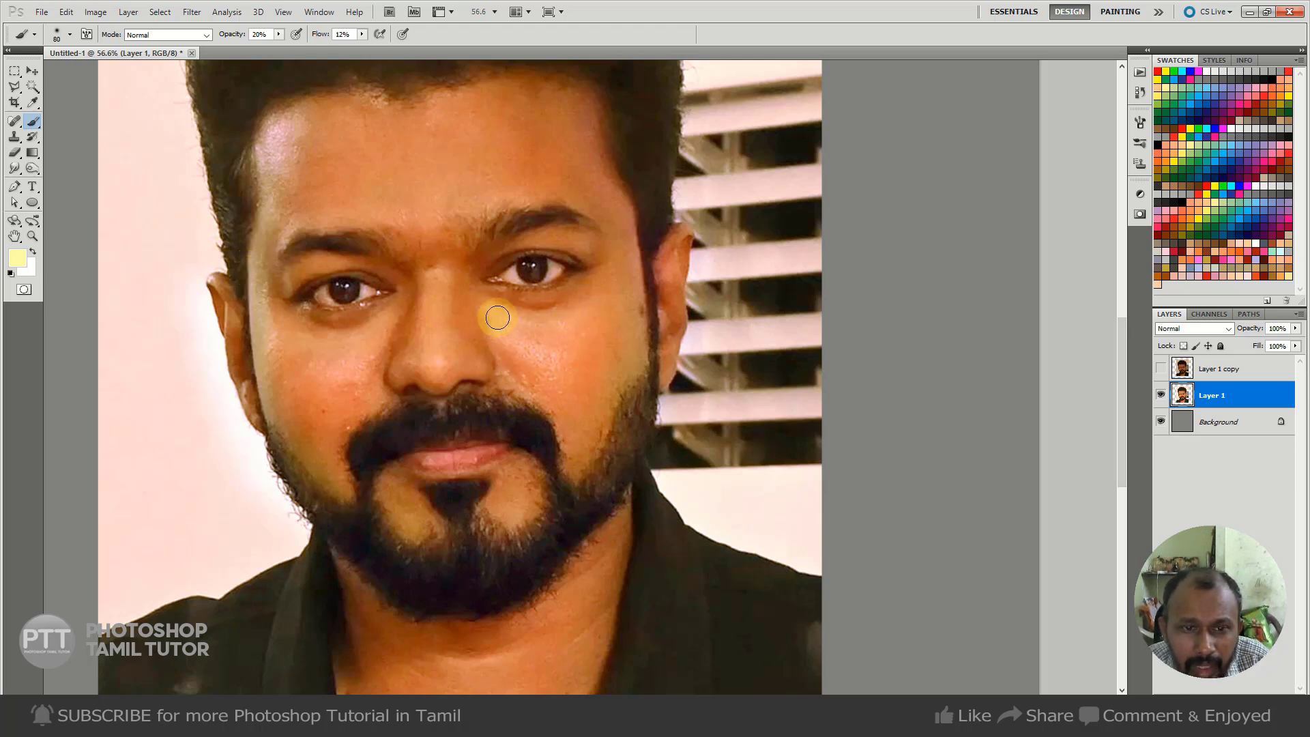
{"action": "key", "text": "o"}
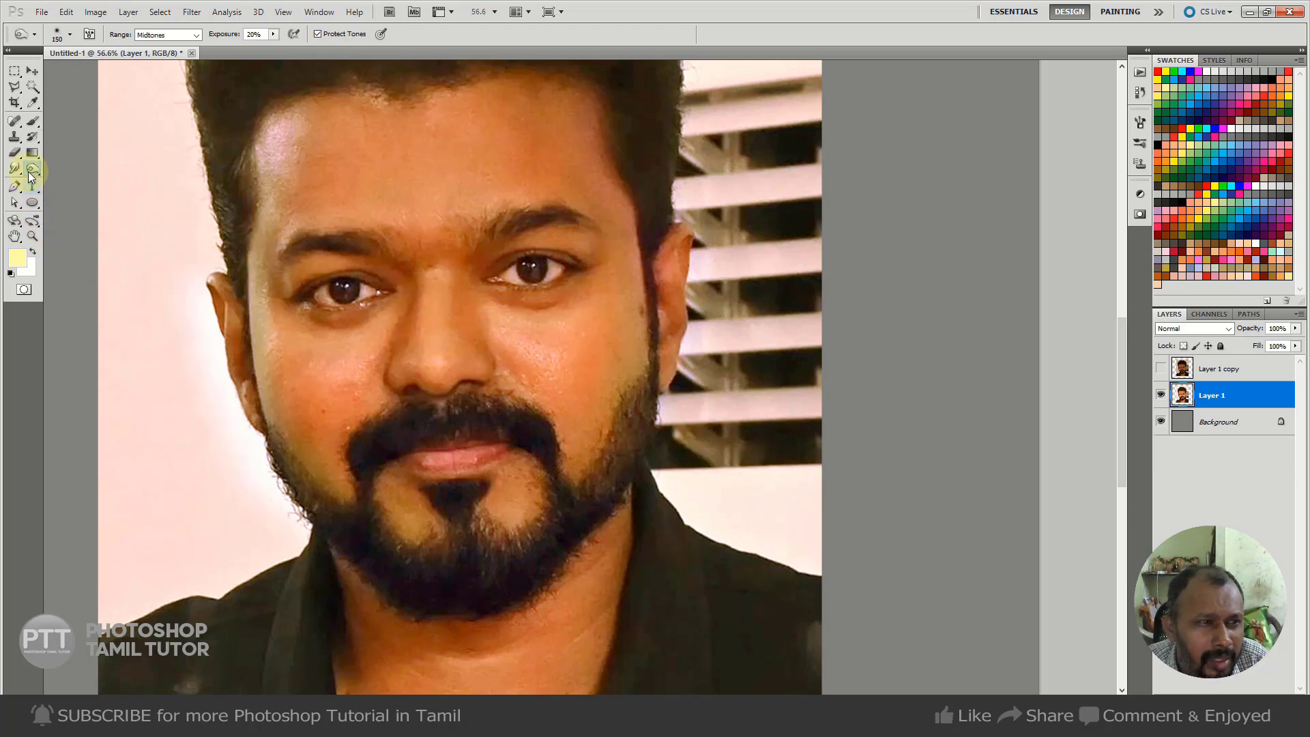
{"action": "right_click", "coordinate": [32, 169]}
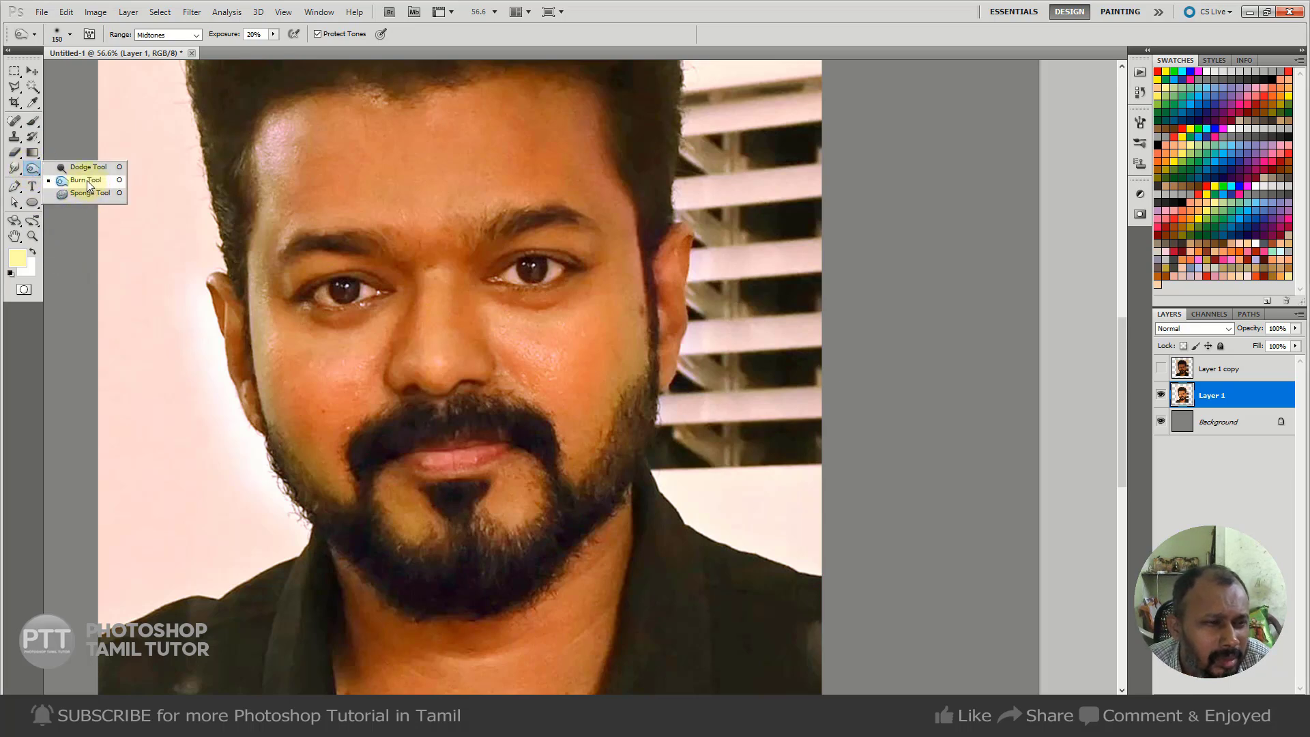
{"action": "left_click", "coordinate": [84, 180]}
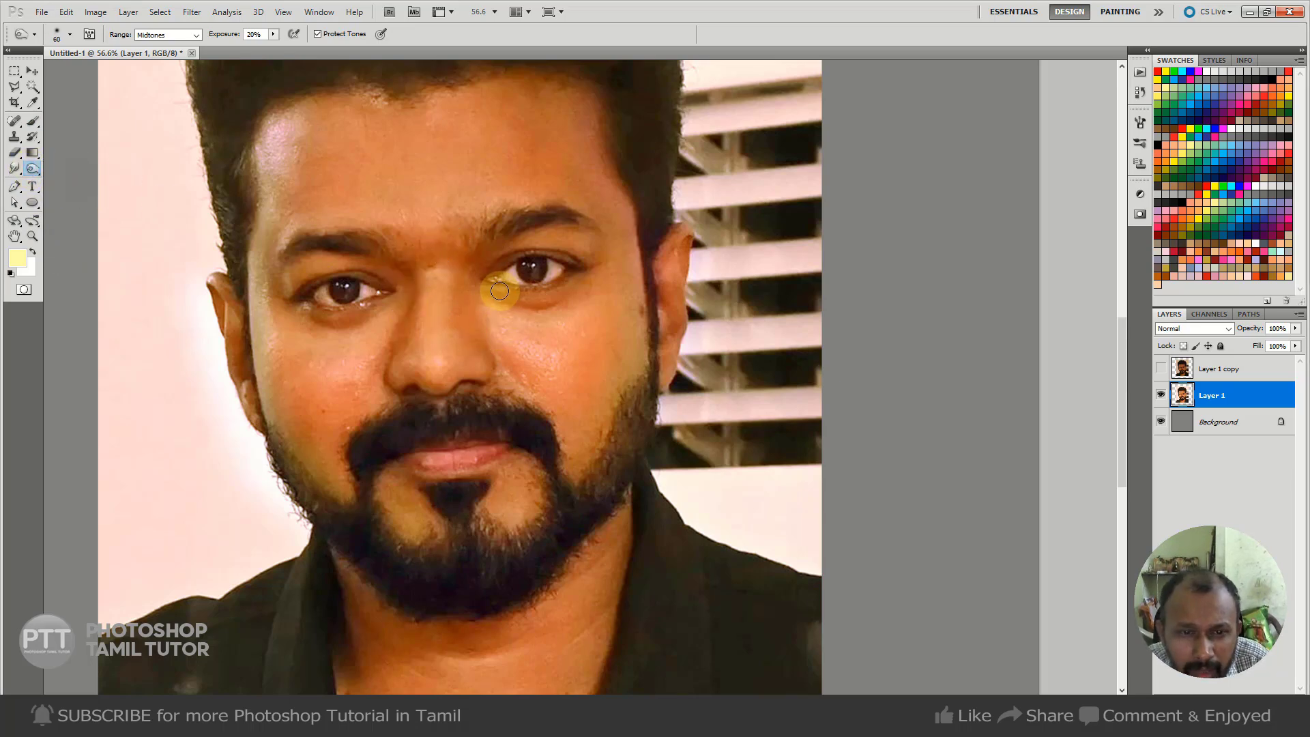
- Burn under the left eye, between the eyes, the nose tip and the cheek at Midtones 20%
{"action": "key", "text": "bracketleft"}
{"action": "left_click_drag", "start_coordinate": [380, 307], "coordinate": [353, 325]}
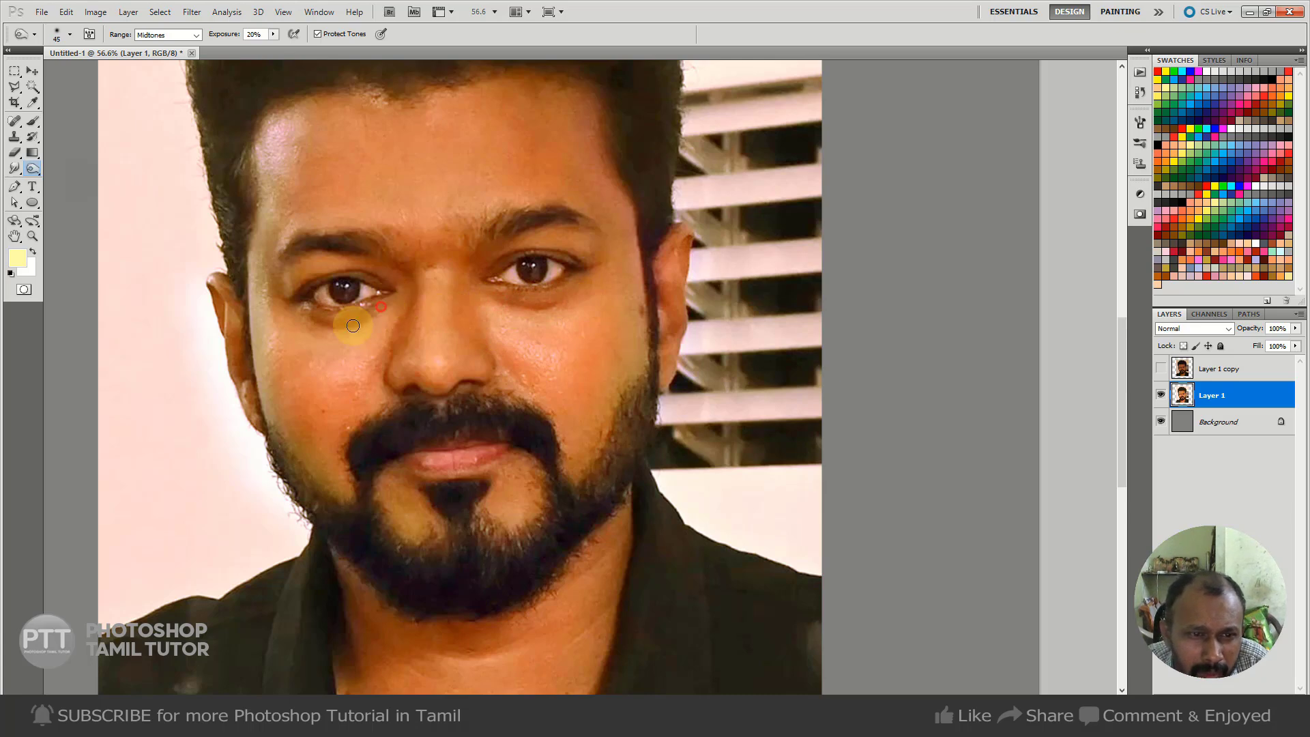
{"action": "key", "text": "bracketright"}
{"action": "mouse_move", "coordinate": [463, 263]}
{"action": "left_mouse_down"}
{"action": "mouse_move", "coordinate": [489, 309]}
{"action": "mouse_move", "coordinate": [468, 378]}
{"action": "mouse_move", "coordinate": [529, 384]}
{"action": "left_mouse_up"}
{"action": "key", "text": "bracketleft"}
{"action": "key", "text": "bracketright"}
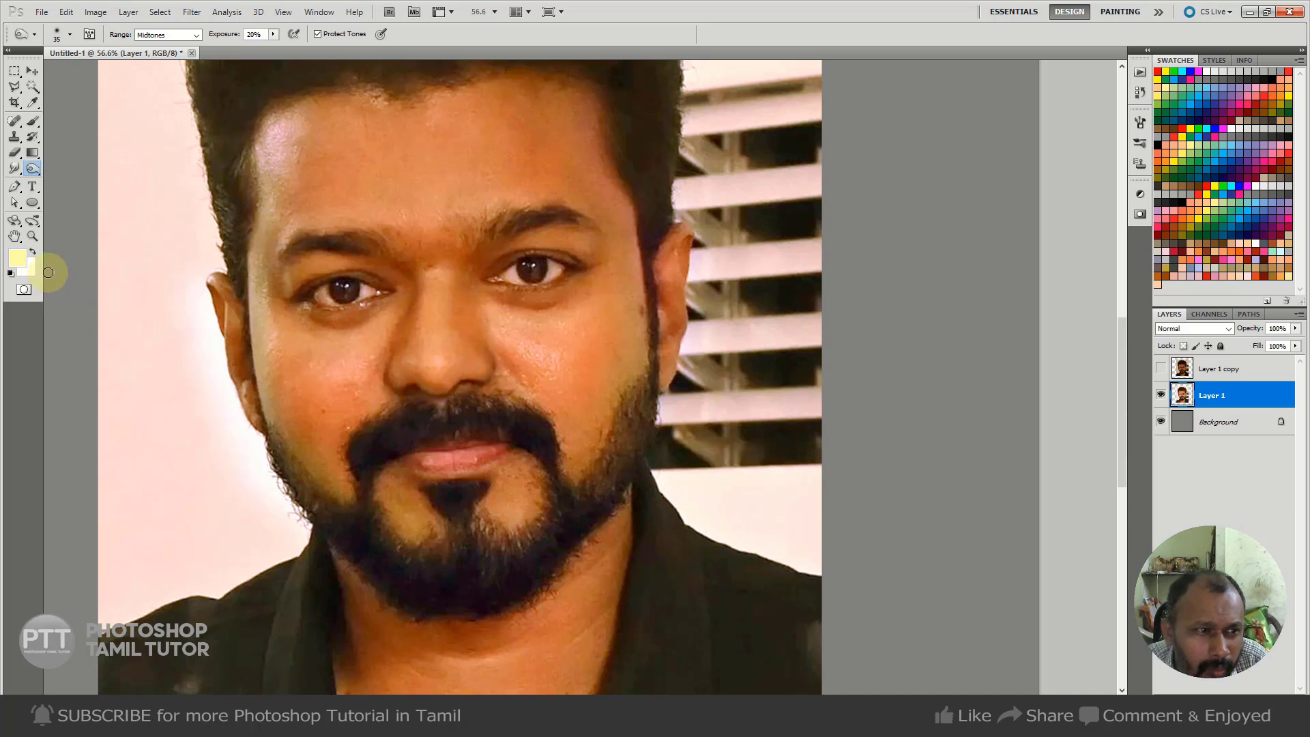
{"action": "right_click", "coordinate": [35, 170]}
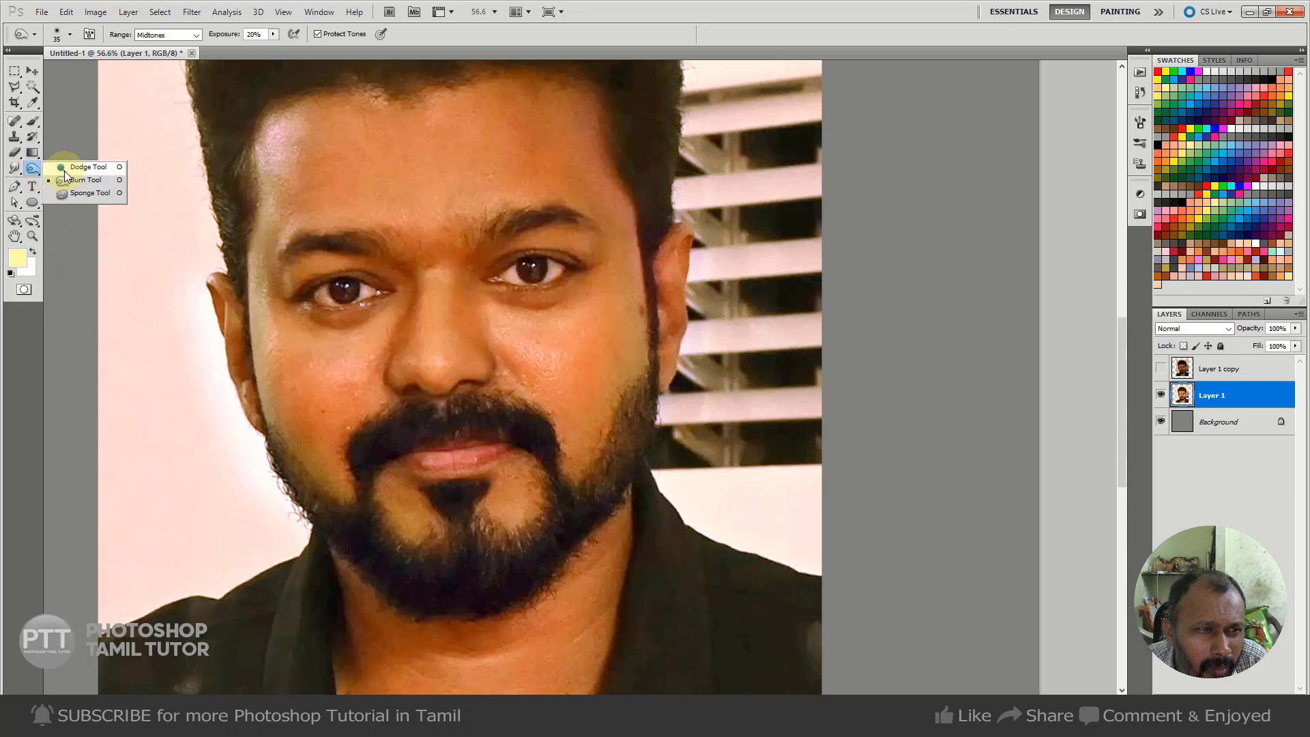
- Switch to the Dodge tool at 50% exposure and lighten both cheeks and the lips
{"action": "left_click", "coordinate": [71, 167]}
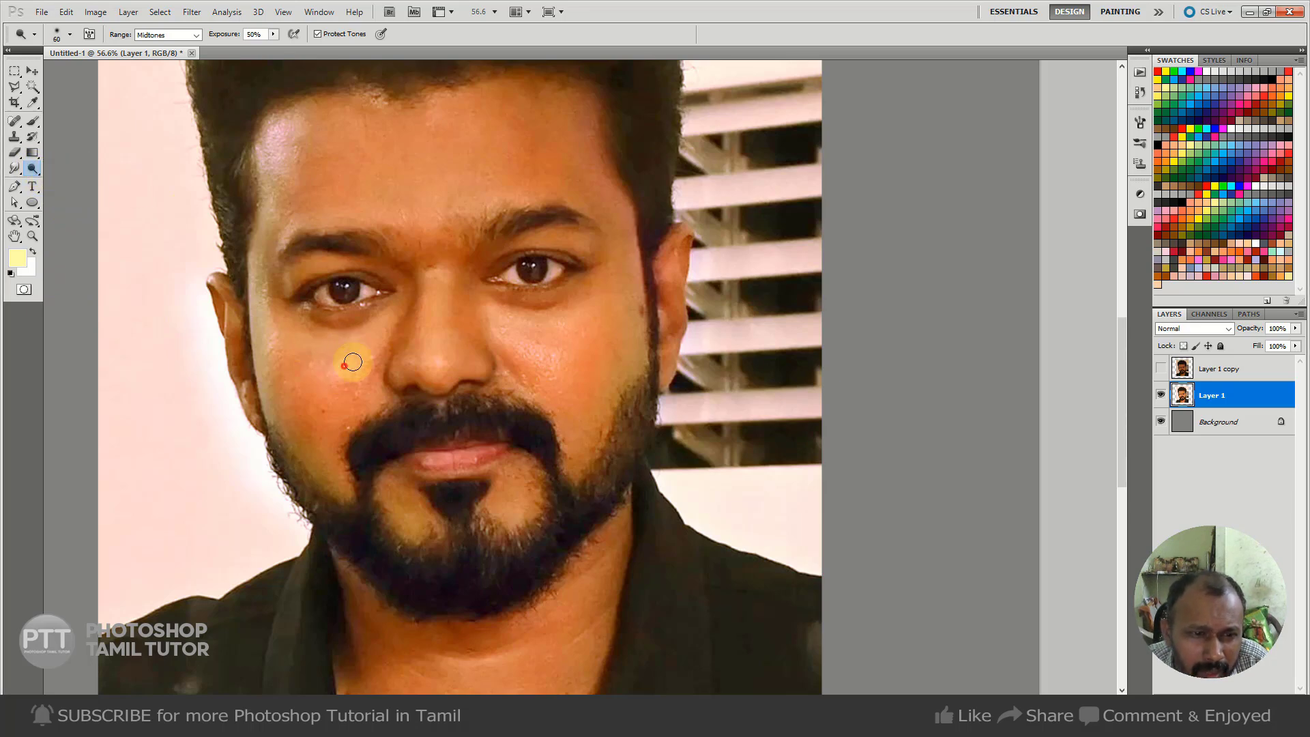
{"action": "key", "text": "bracketleft"}
{"action": "left_click", "coordinate": [332, 378]}
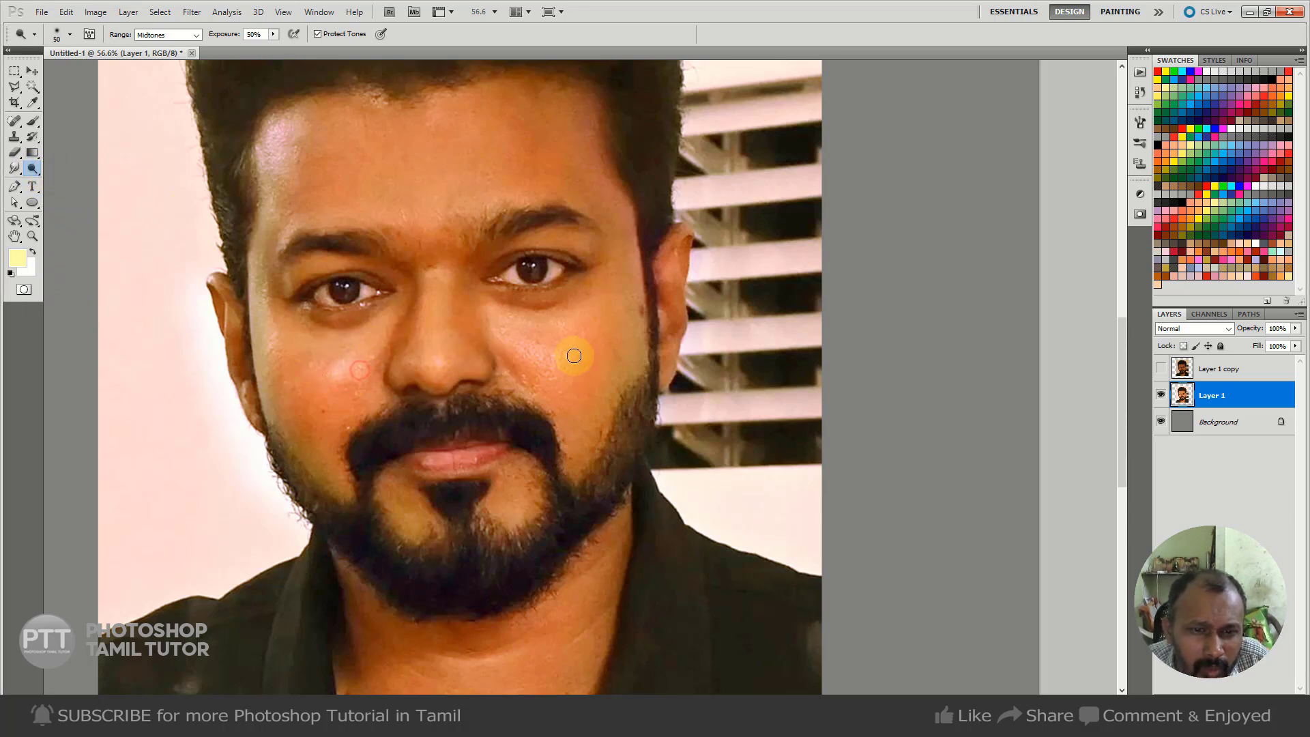
{"action": "mouse_move", "coordinate": [537, 353]}
{"action": "left_mouse_down"}
{"action": "mouse_move", "coordinate": [454, 292]}
{"action": "mouse_move", "coordinate": [436, 242]}
{"action": "mouse_move", "coordinate": [433, 216]}
{"action": "mouse_move", "coordinate": [490, 208]}
{"action": "left_mouse_up"}
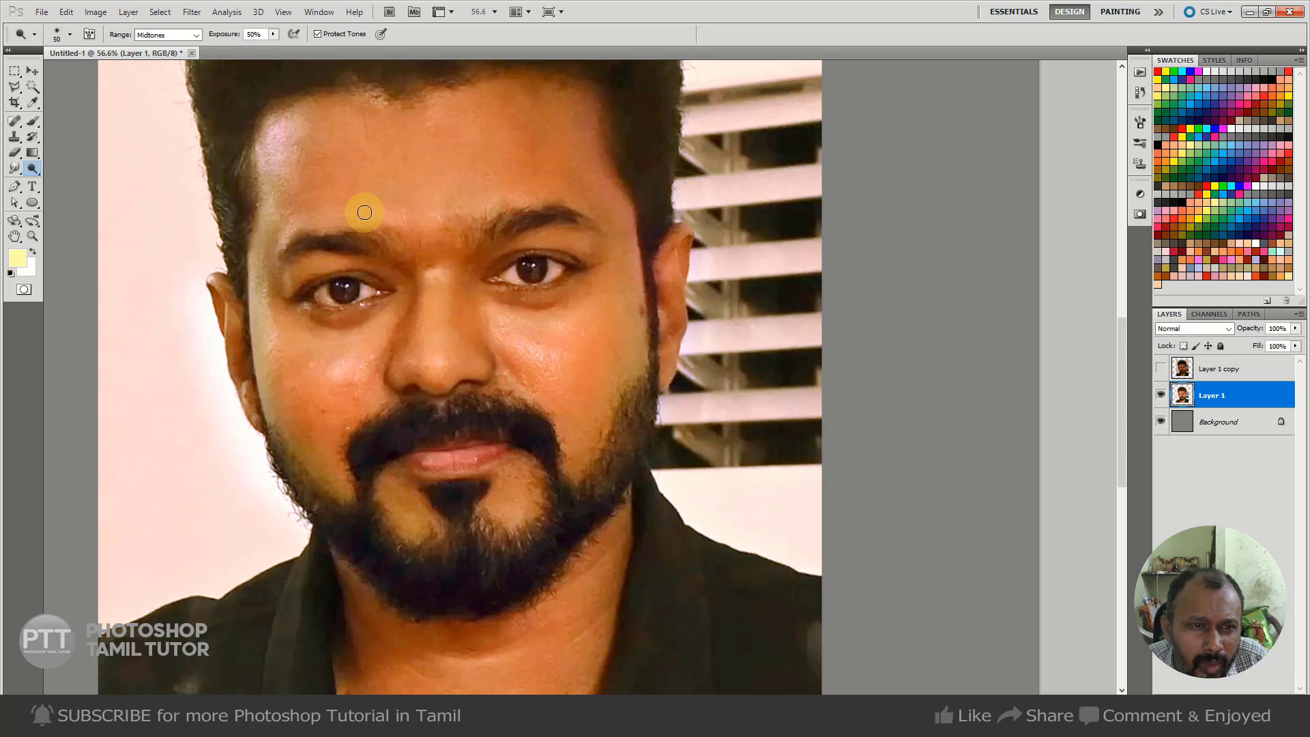
{"action": "key", "text": "bracketleft"}
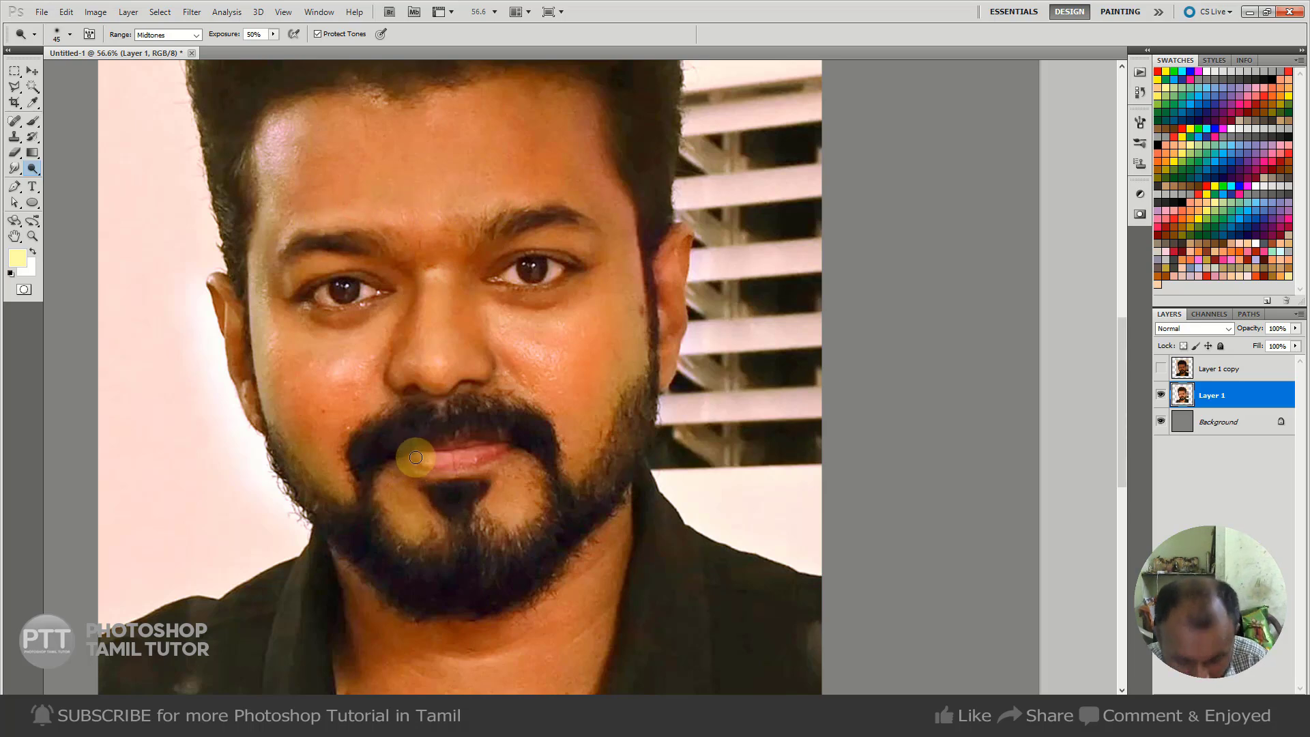
{"action": "left_click_drag", "start_coordinate": [408, 492], "coordinate": [426, 462]}
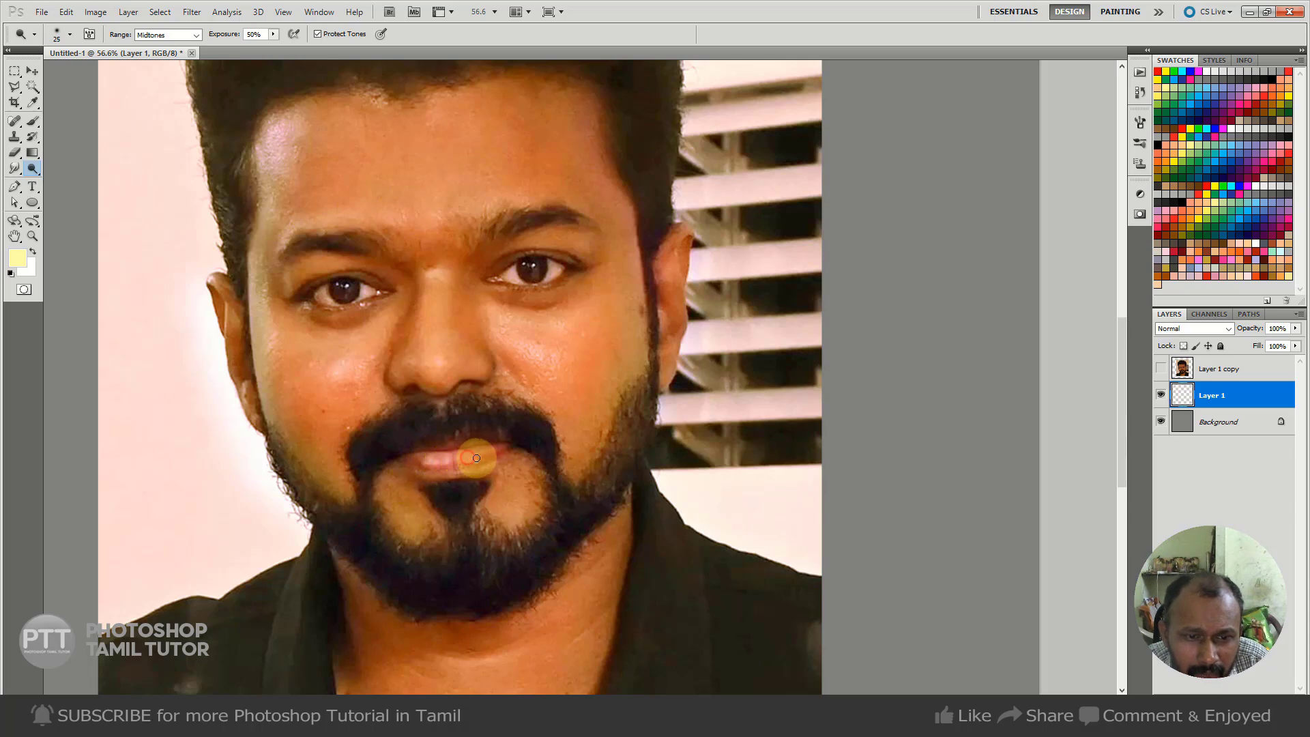
{"action": "left_click_drag", "start_coordinate": [459, 456], "coordinate": [491, 454]}
- Dodge the left cheek, the nose tip and the cheek beside the nose with a smaller brush
{"action": "key", "text": "bracketright"}
{"action": "key", "text": "bracketright"}
{"action": "mouse_move", "coordinate": [291, 377]}
{"action": "left_mouse_down"}
{"action": "mouse_move", "coordinate": [256, 267]}
{"action": "mouse_move", "coordinate": [272, 382]}
{"action": "left_mouse_up"}
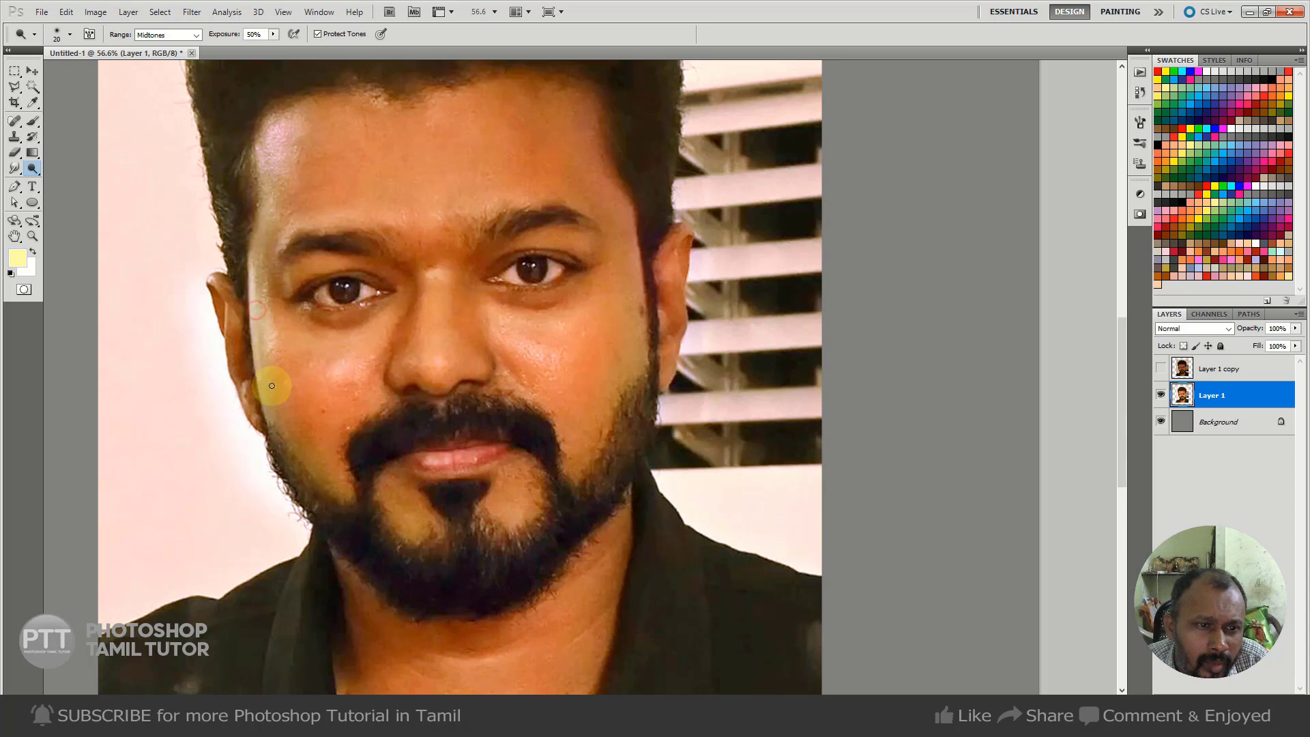
{"action": "key", "text": "bracketleft"}
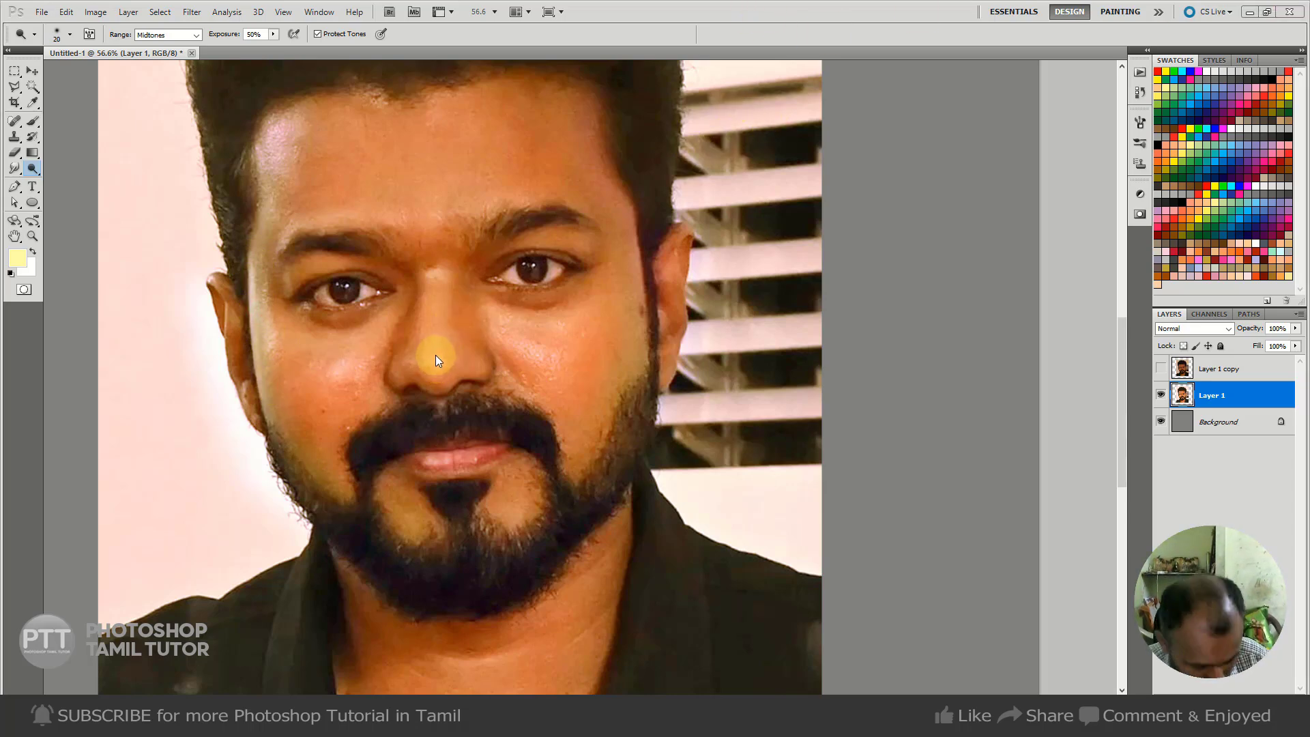
{"action": "left_click_drag", "start_coordinate": [440, 351], "coordinate": [442, 364]}
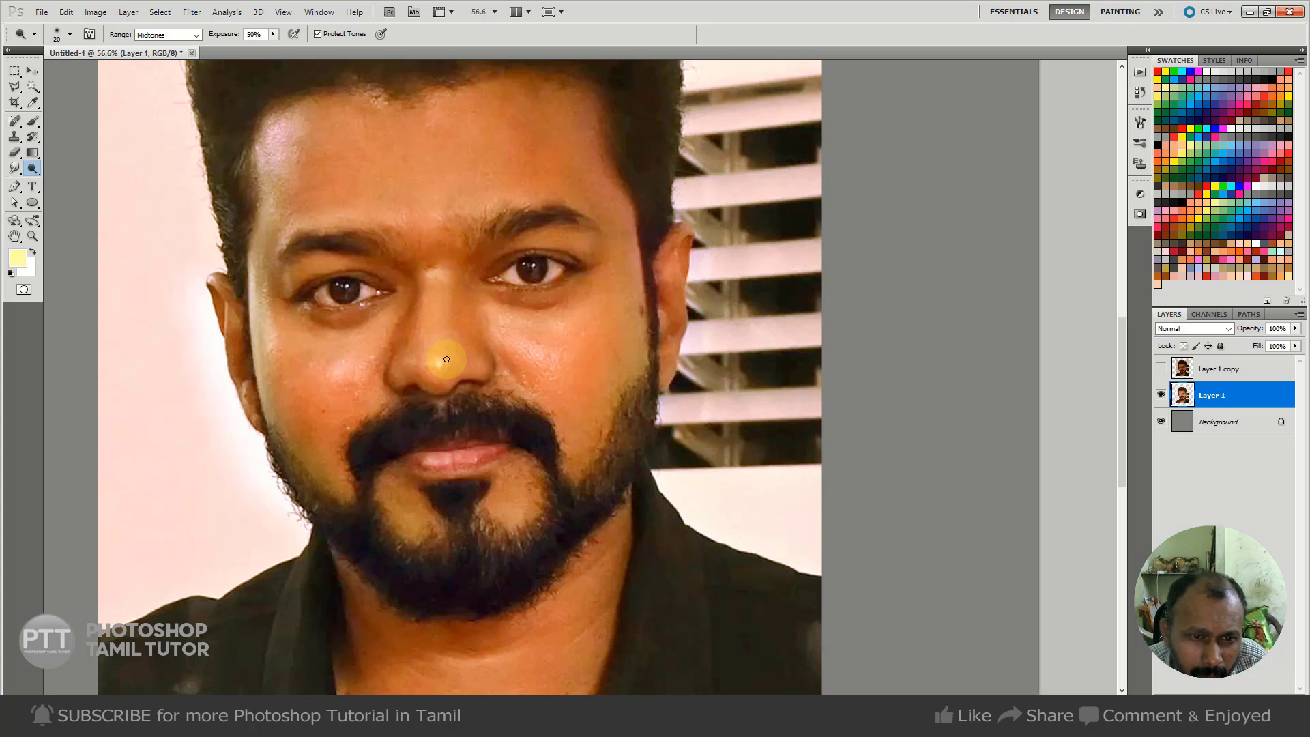
{"action": "mouse_move", "coordinate": [508, 378]}
{"action": "left_mouse_down"}
{"action": "mouse_move", "coordinate": [527, 380]}
{"action": "mouse_move", "coordinate": [490, 426]}
{"action": "left_mouse_up"}
{"action": "scroll", "coordinate": [490, 426], "scroll_direction": "down", "scroll_amount": 1}
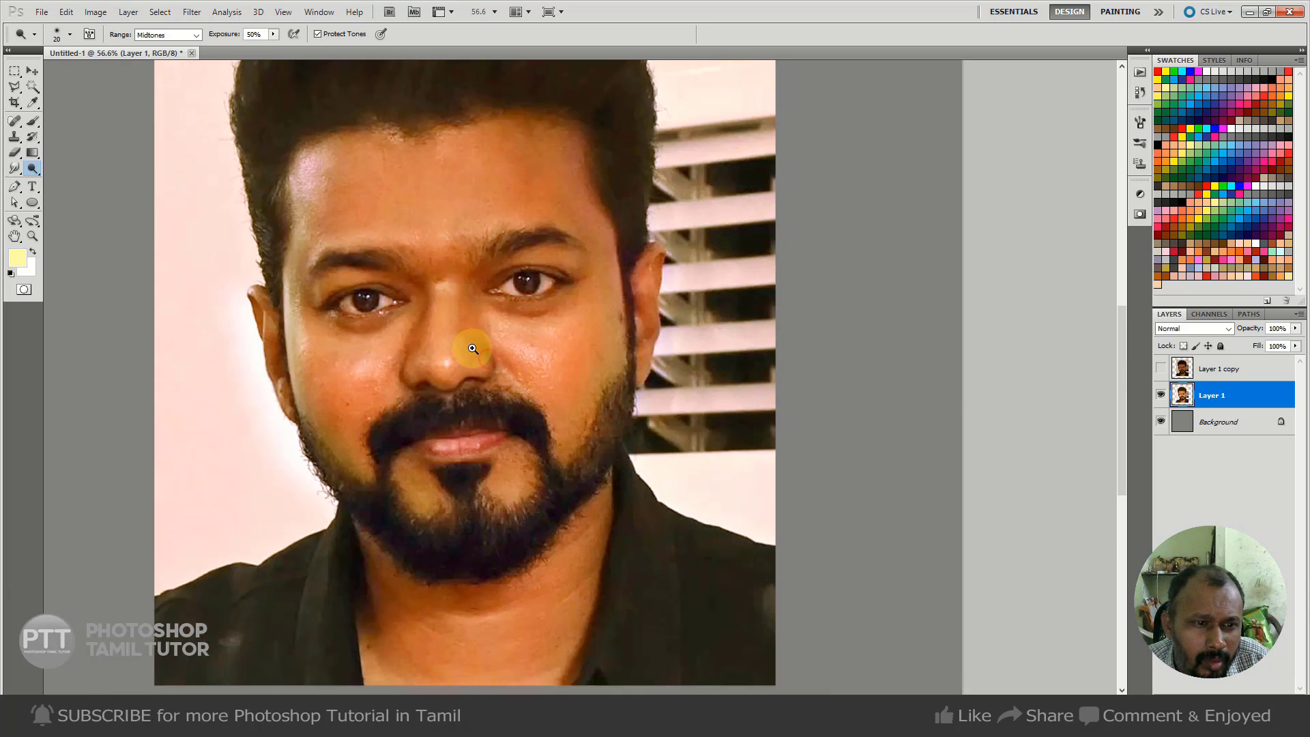
{"action": "scroll", "coordinate": [477, 345], "scroll_direction": "down", "scroll_amount": 1}
{"action": "key", "text": "bracketright"}
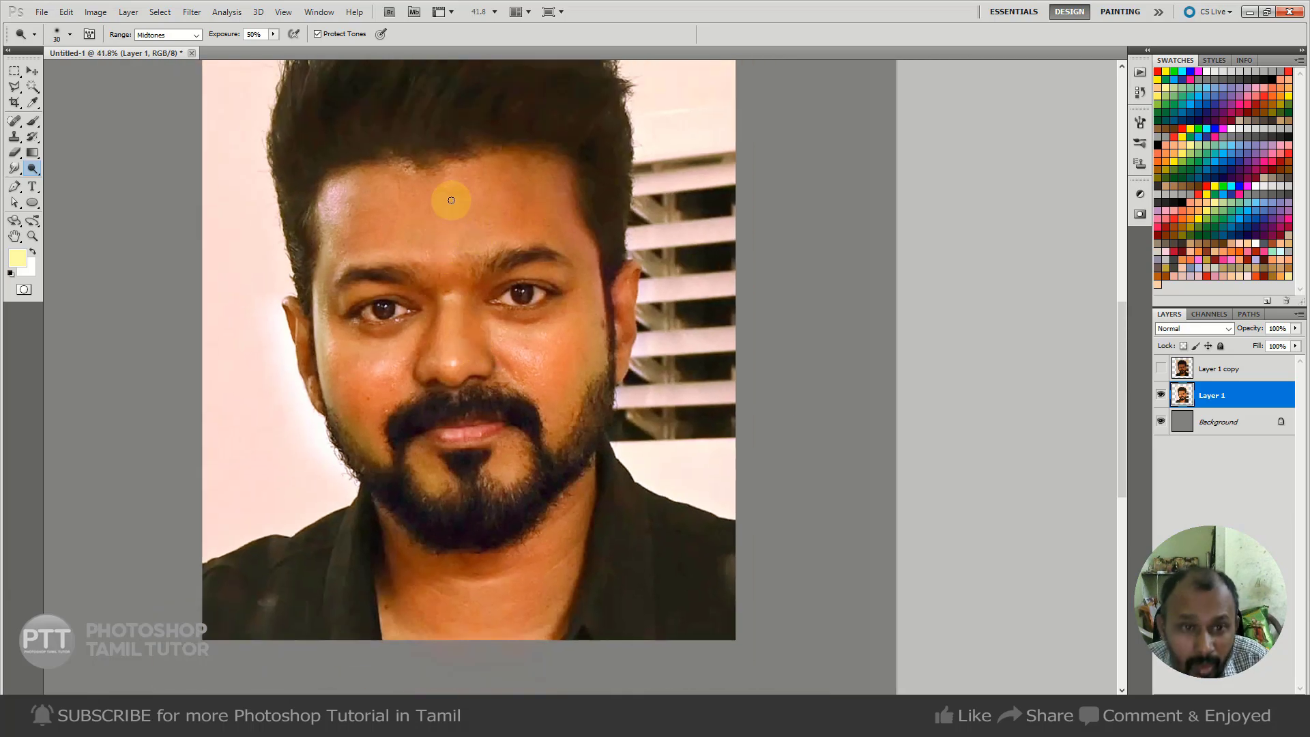
- Dodge the forehead, then toggle Layer 1 copy's visibility to compare and leave it hidden
{"action": "mouse_move", "coordinate": [456, 190]}
{"action": "left_mouse_down"}
{"action": "mouse_move", "coordinate": [404, 167]}
{"action": "mouse_move", "coordinate": [439, 176]}
{"action": "mouse_move", "coordinate": [662, 356]}
{"action": "left_mouse_up"}
{"action": "key", "text": "bracketright"}
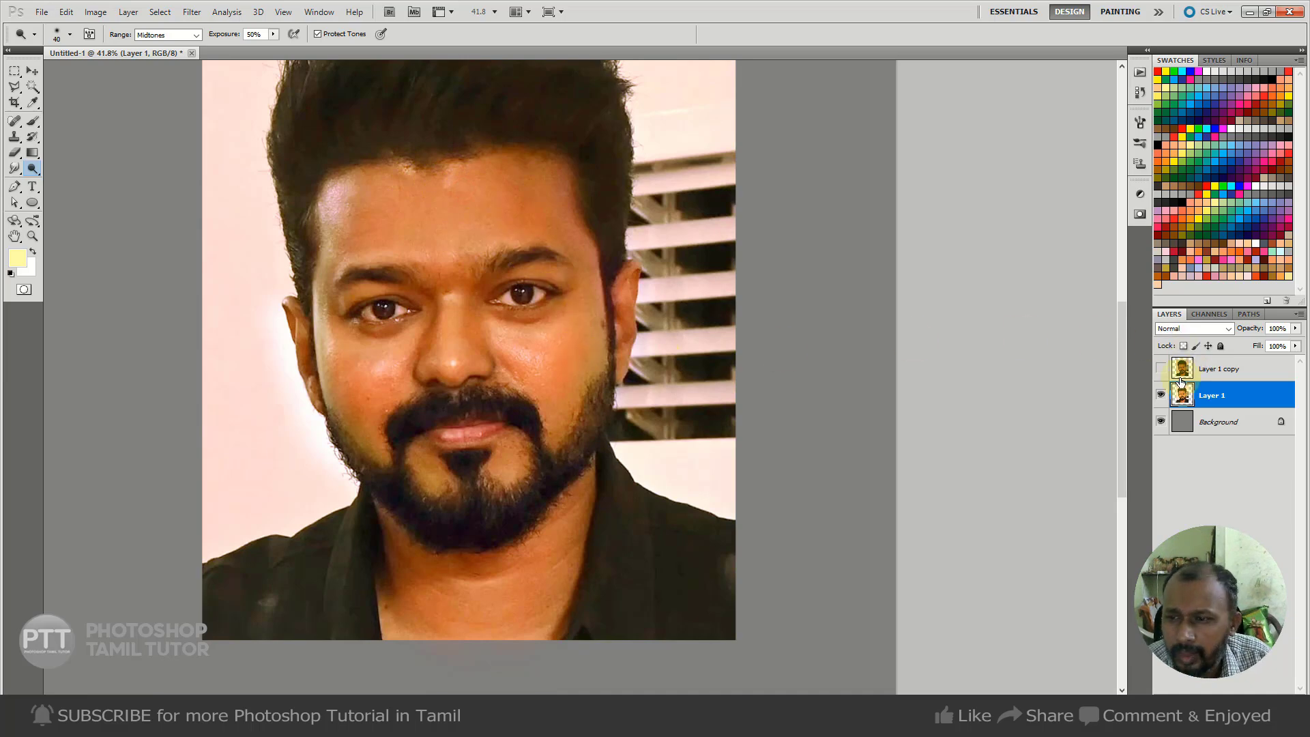
{"action": "left_click", "coordinate": [1159, 371]}
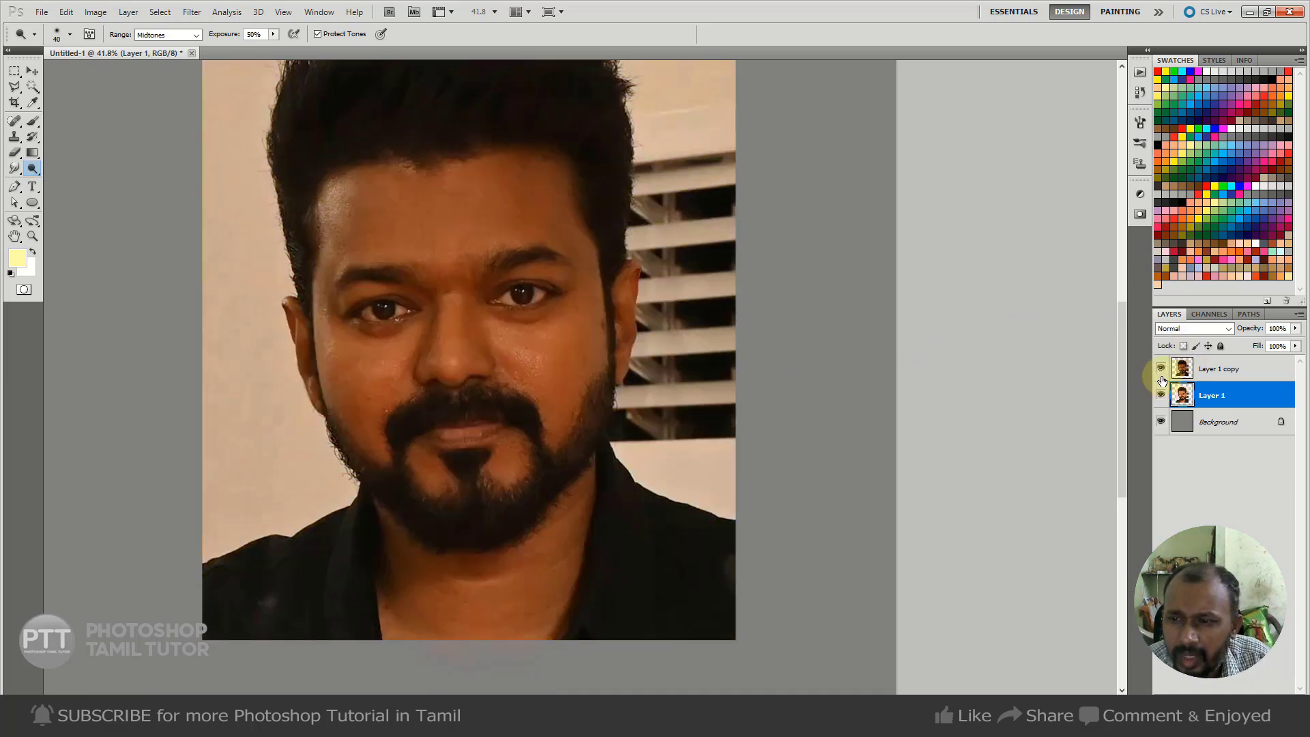
{"action": "left_click", "coordinate": [1161, 368]}
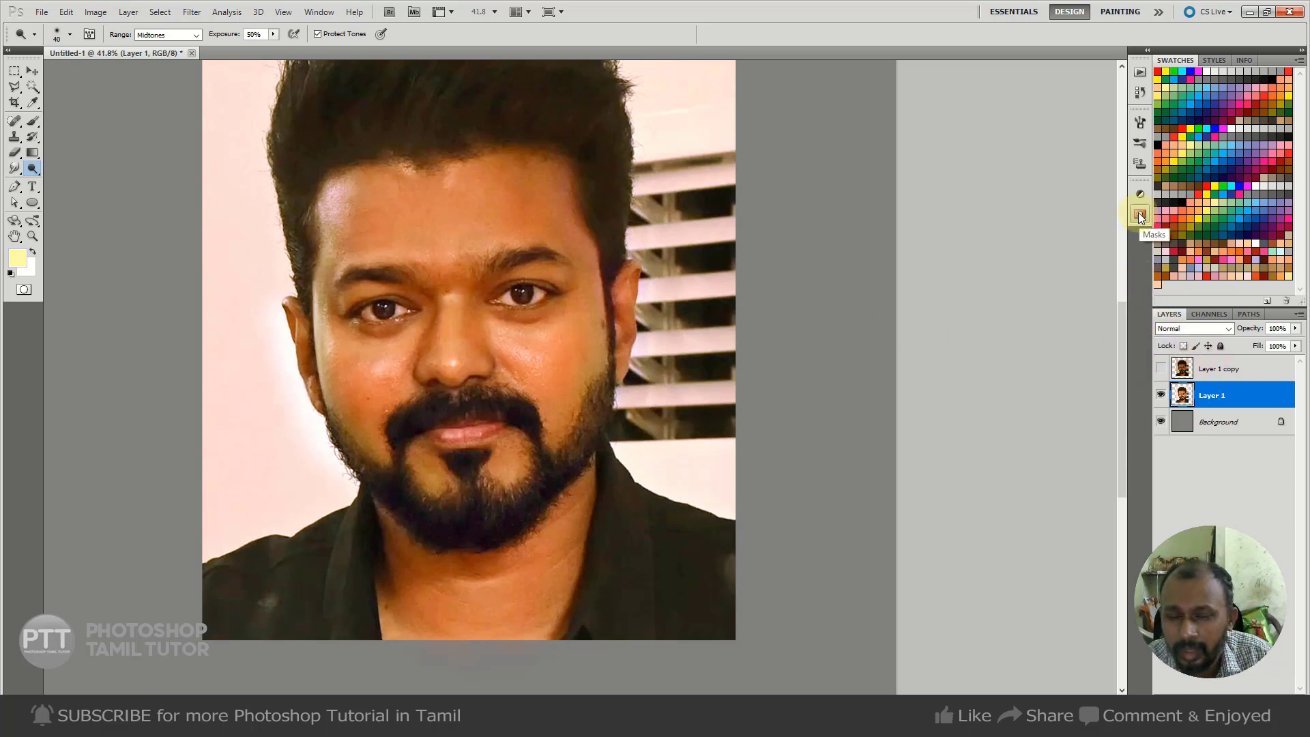
- Sharpen Layer 1 with Unsharp Mask at Amount 125%, Radius 2.0 pixels and Threshold 0
{"action": "left_click", "coordinate": [189, 12]}
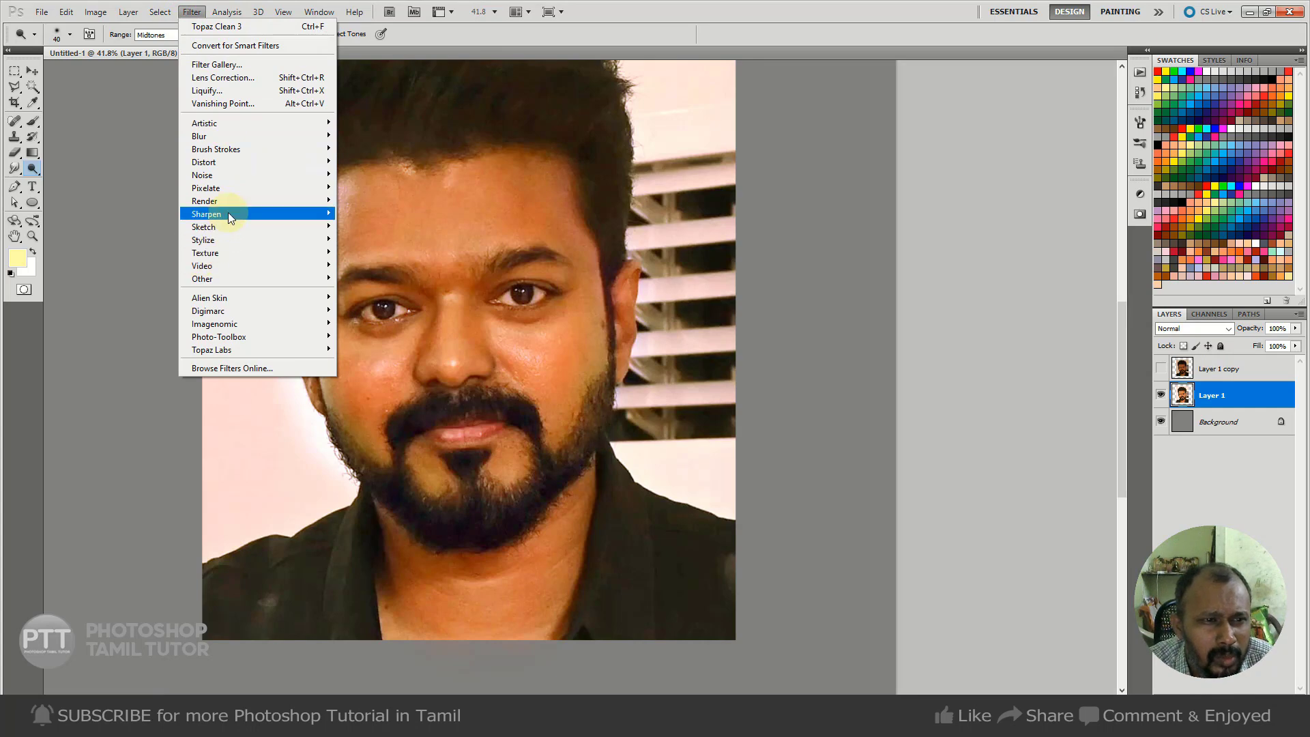
{"action": "left_click", "coordinate": [403, 268]}
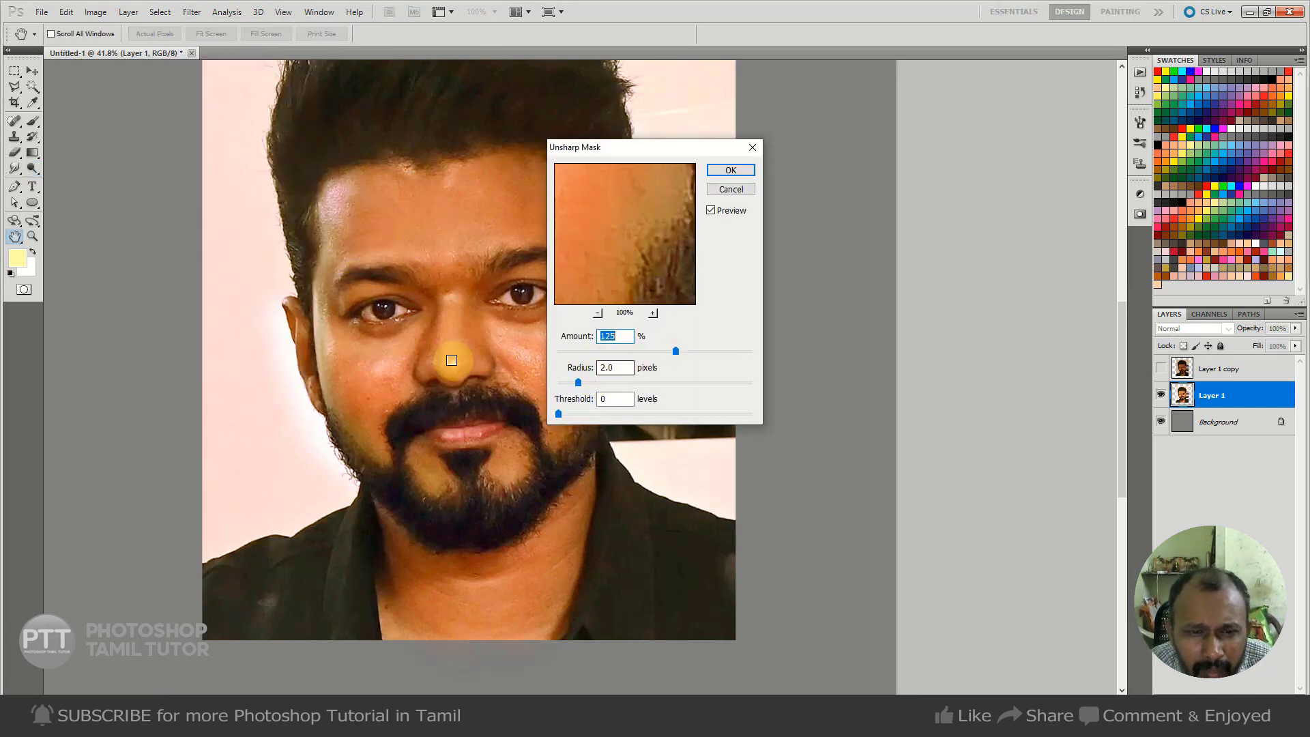
{"action": "left_click", "coordinate": [502, 355], "text": "ctrl"}
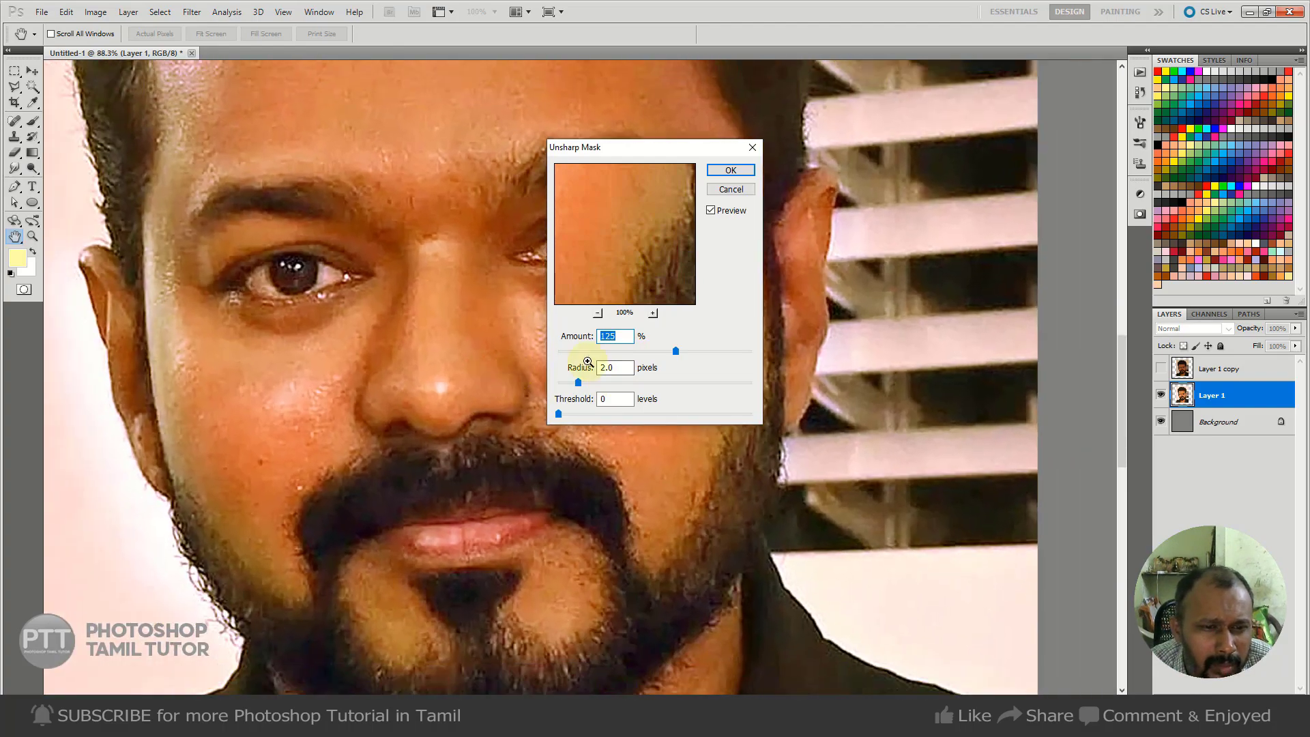
{"action": "double_click", "coordinate": [715, 217]}
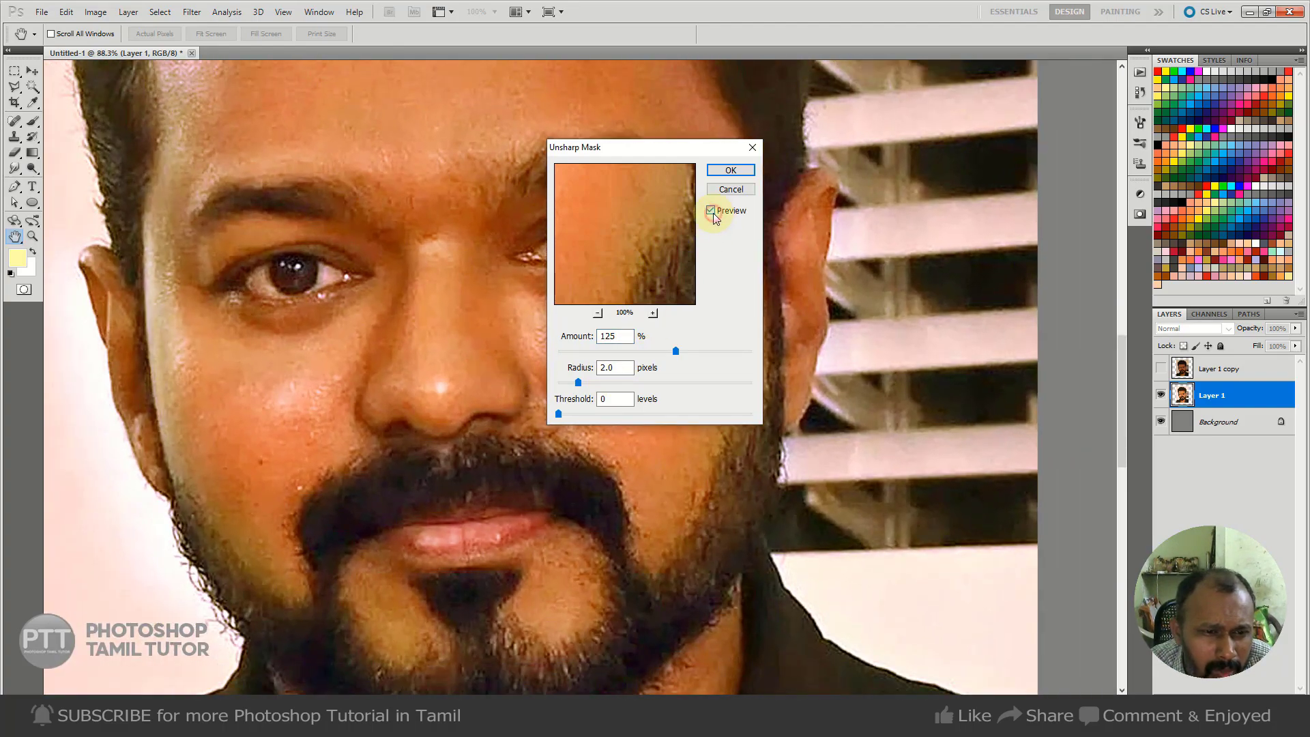
{"action": "left_click", "coordinate": [710, 212]}
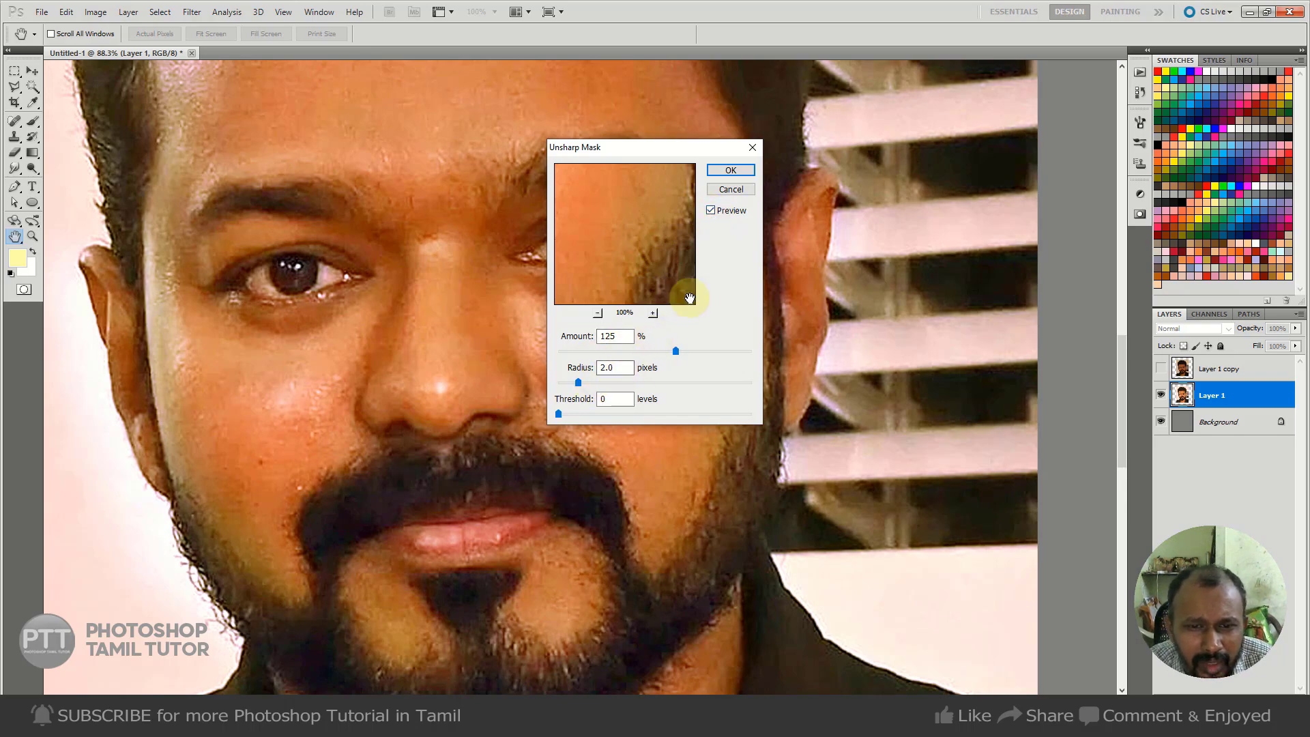
{"action": "left_click", "coordinate": [729, 171]}
{"action": "key", "text": "o"}
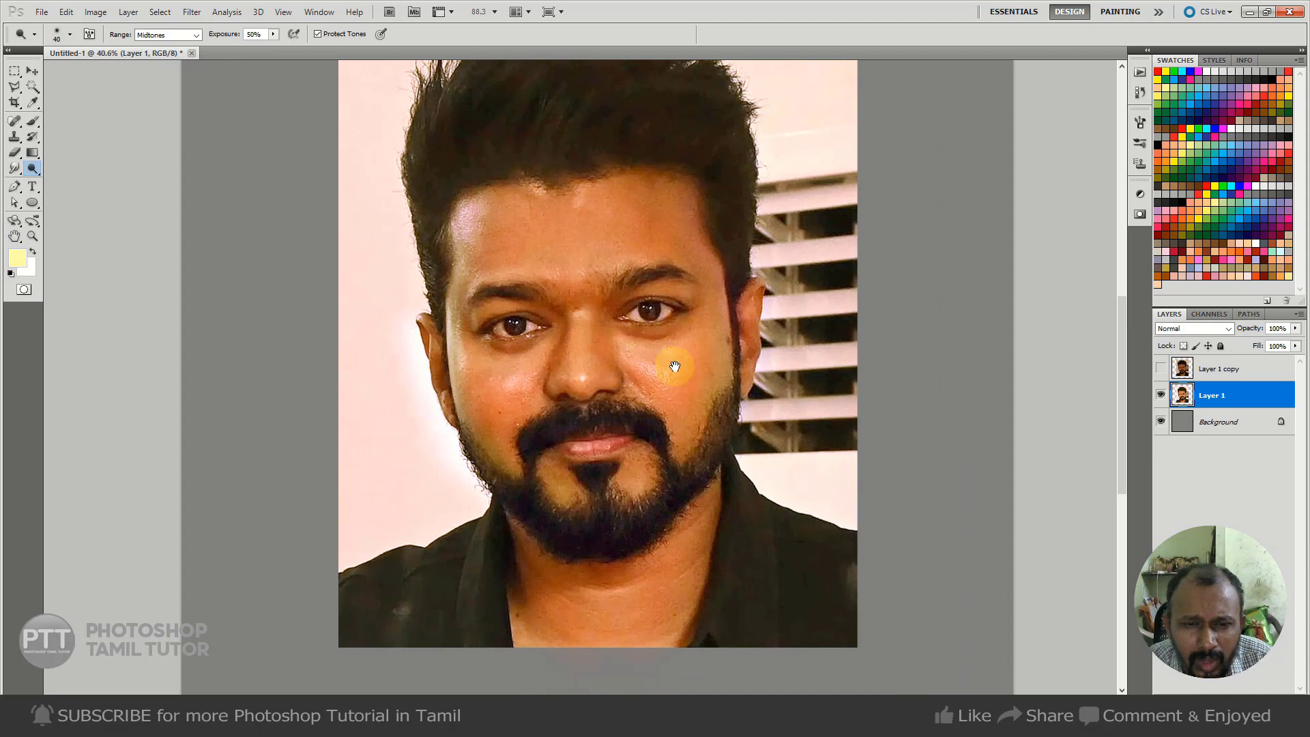
{"action": "left_click_drag", "start_coordinate": [684, 355], "coordinate": [644, 383]}
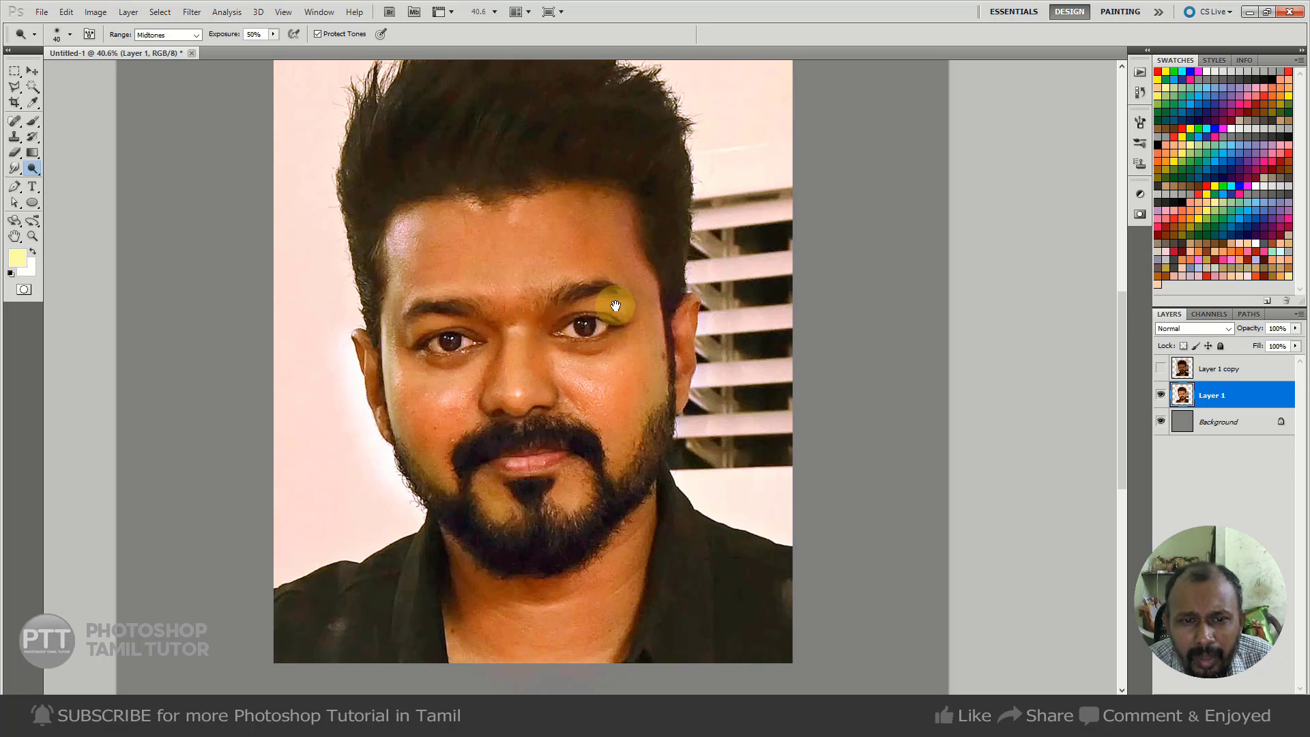
{"action": "left_click_drag", "start_coordinate": [615, 306], "coordinate": [616, 361]}
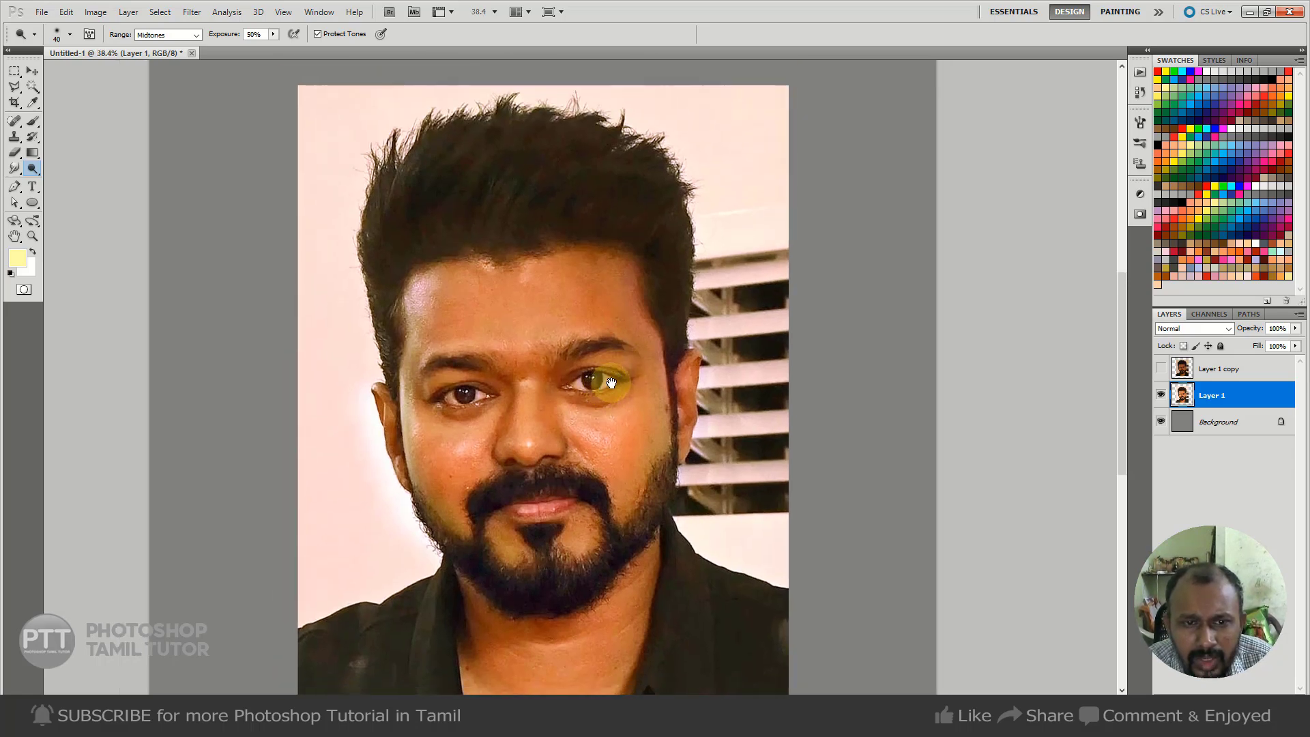